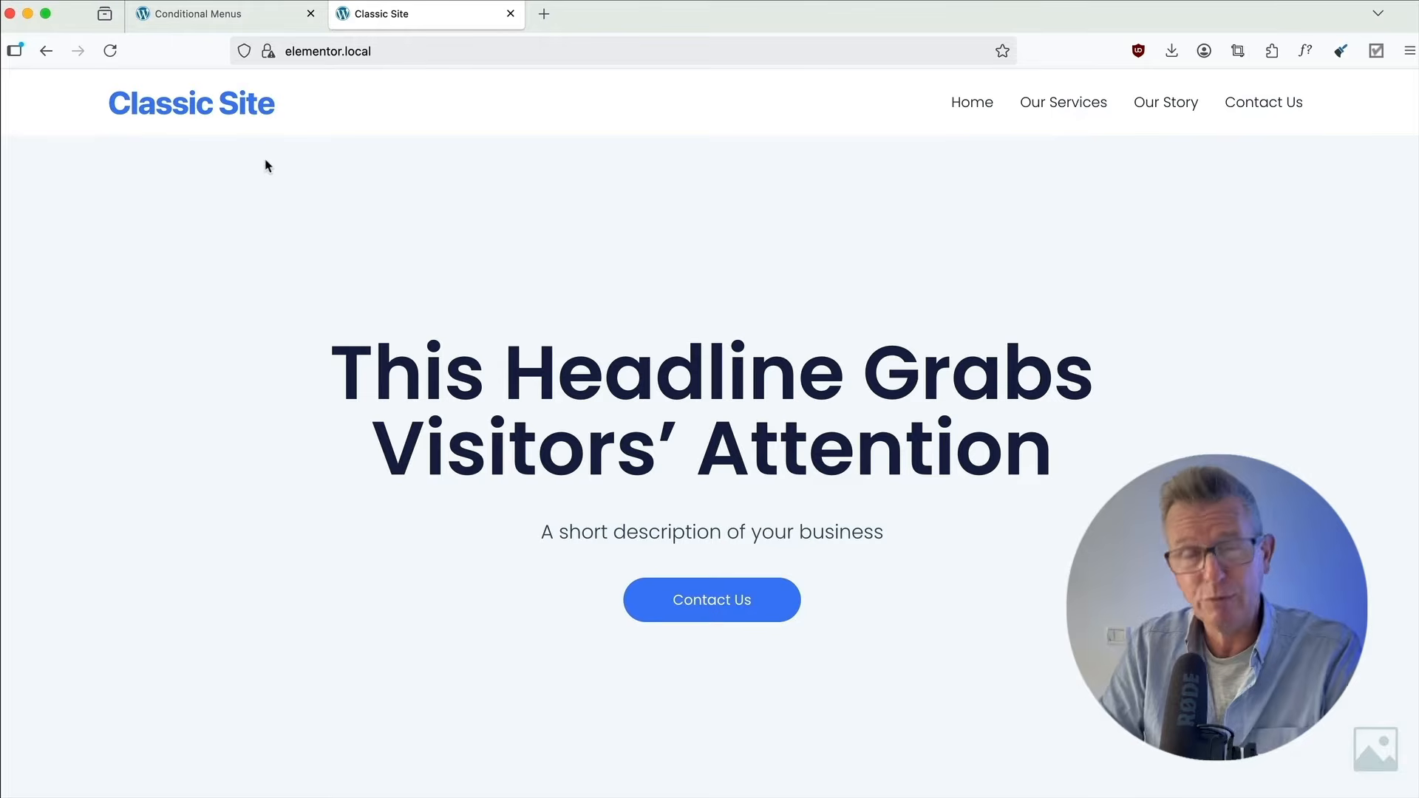
Switch to Google Chrome with the WordPress dashboard of the Conditional Menus site.
click(244, 23)
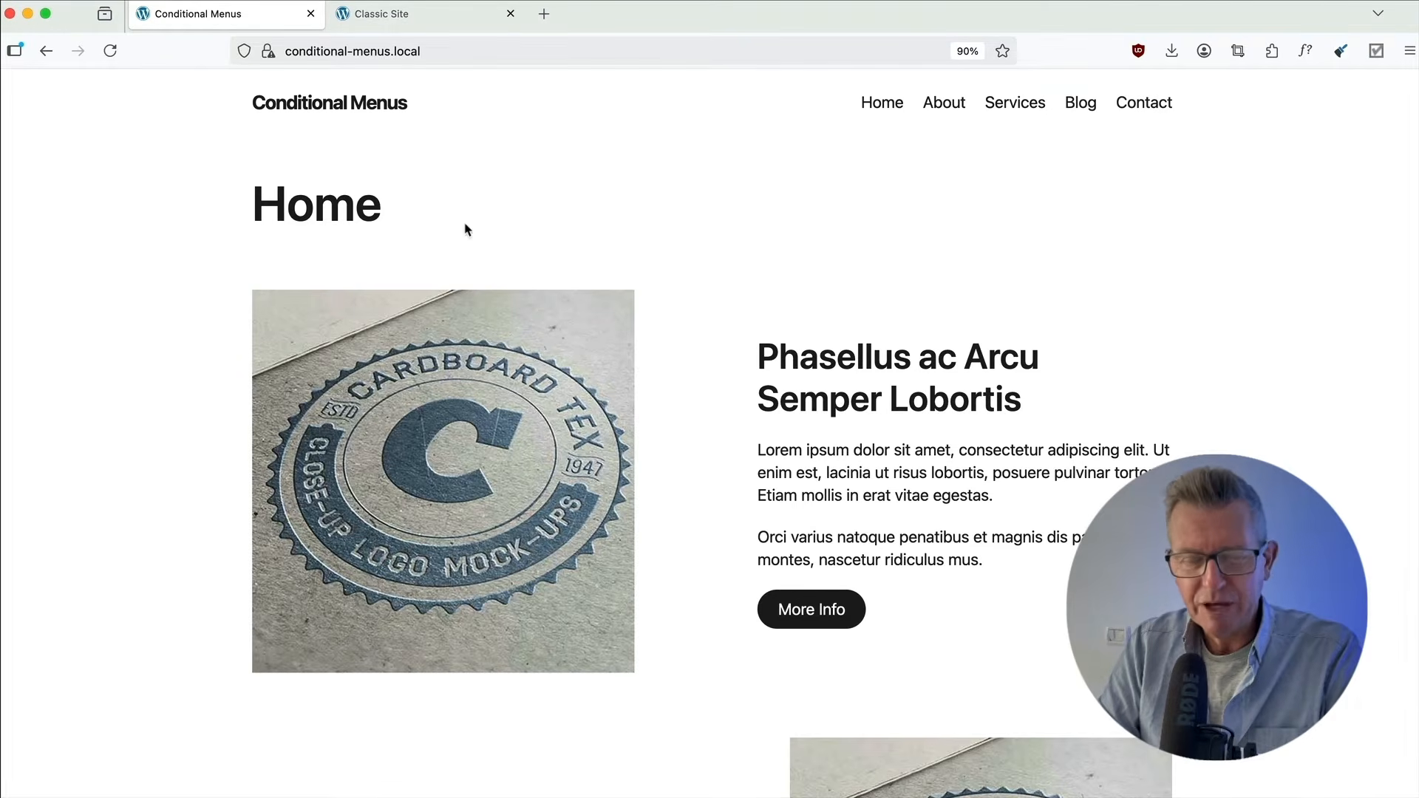
key(super+Tab)
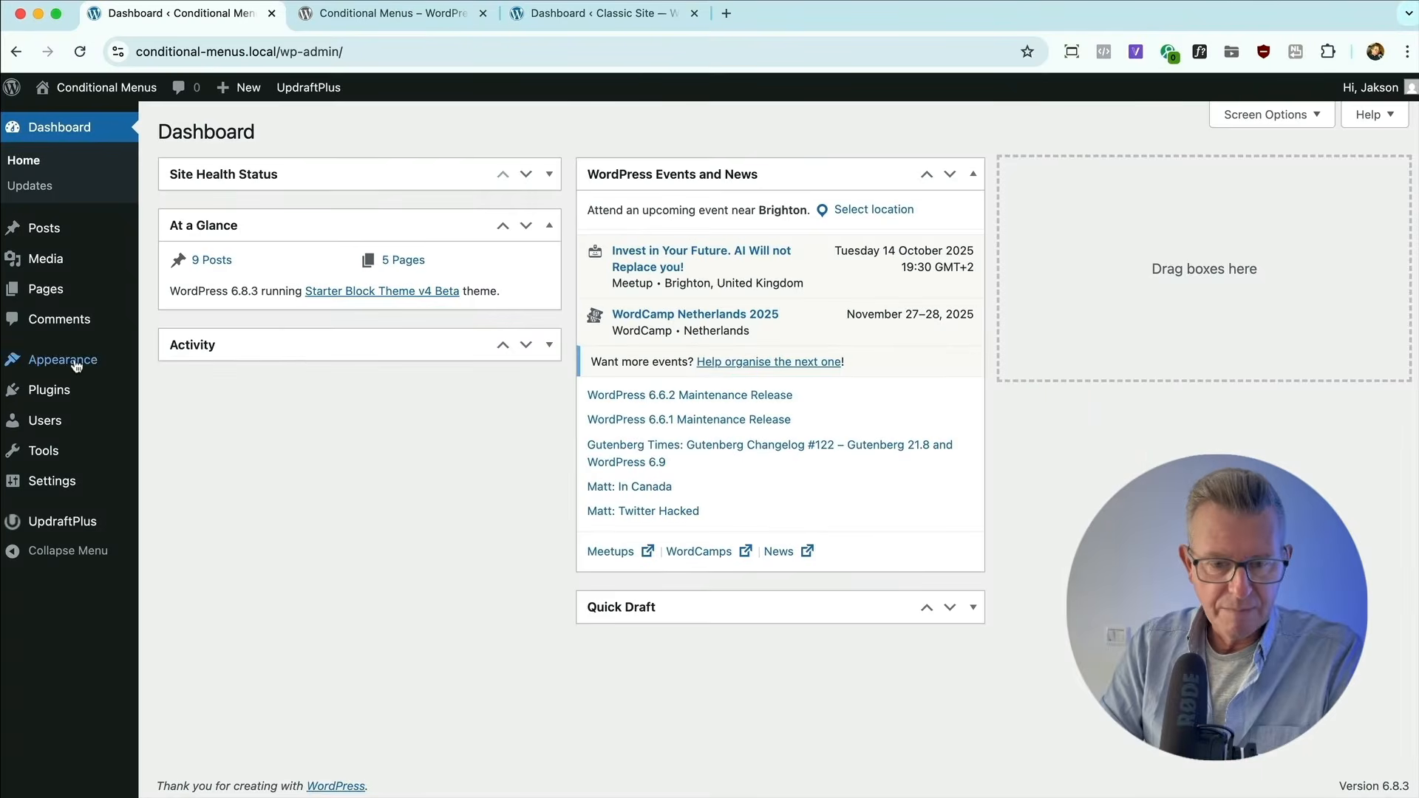
mouse_move(77, 366)
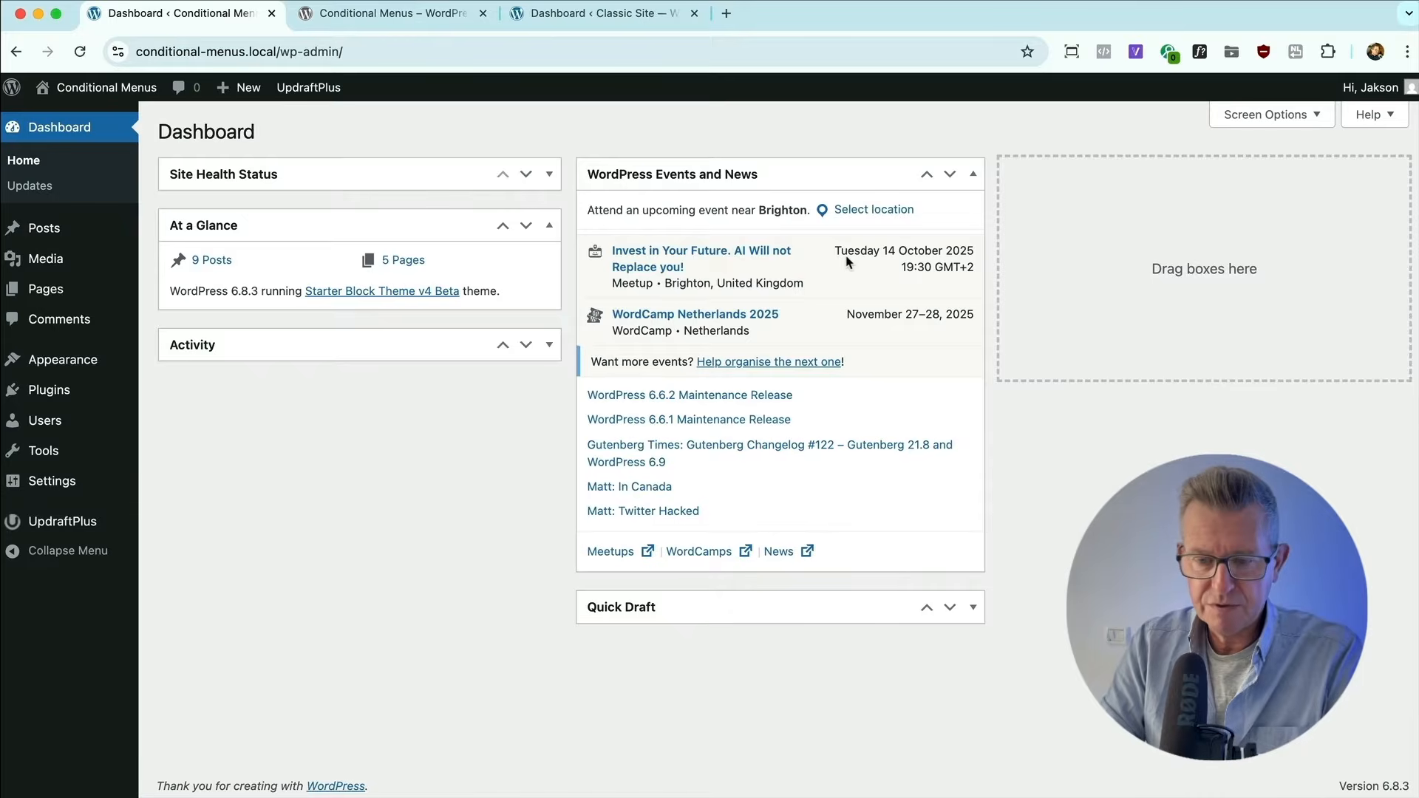
scroll(847, 257, up, 5)
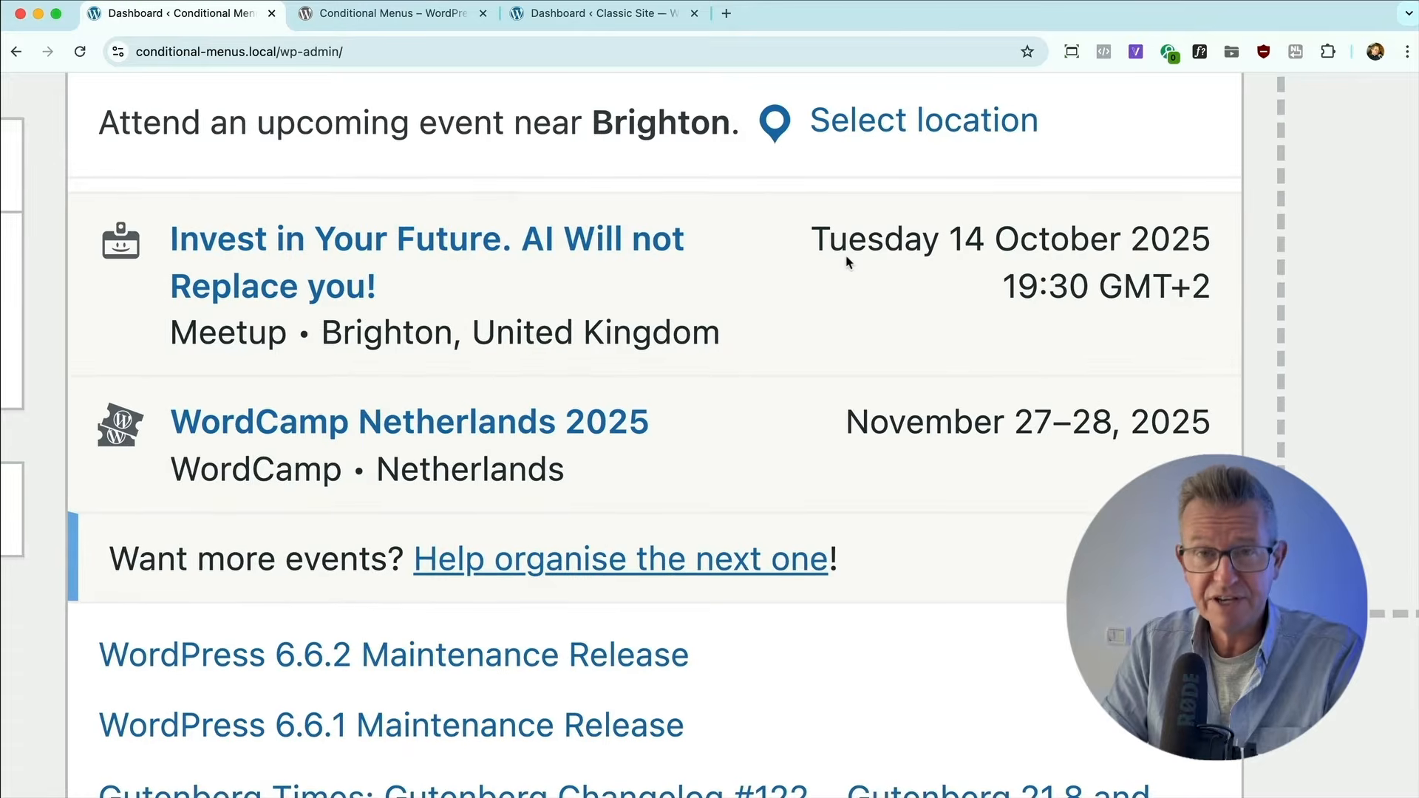
scroll(846, 263, down, 5)
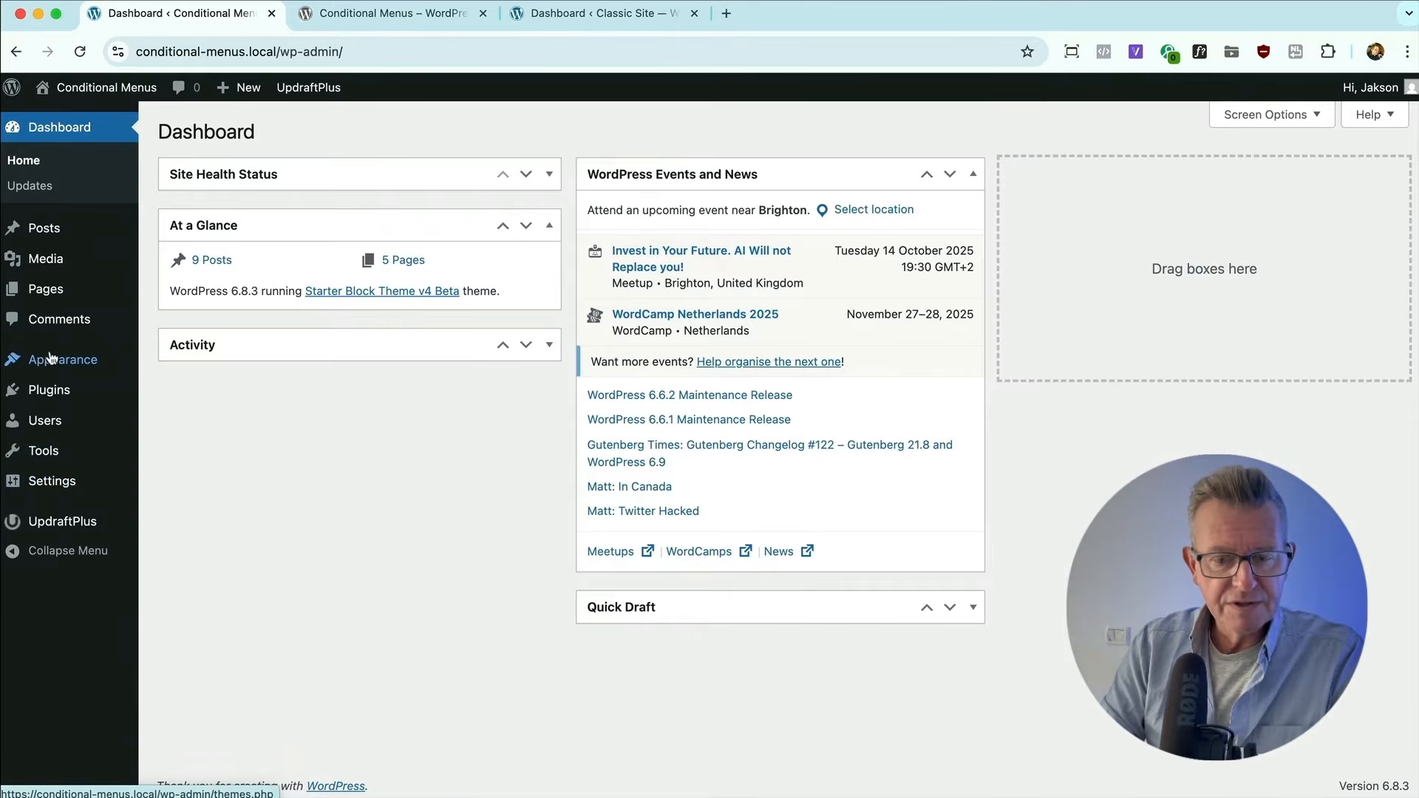
Open the Site Editor and show the template parts in the Header category of the patterns.
click(188, 408)
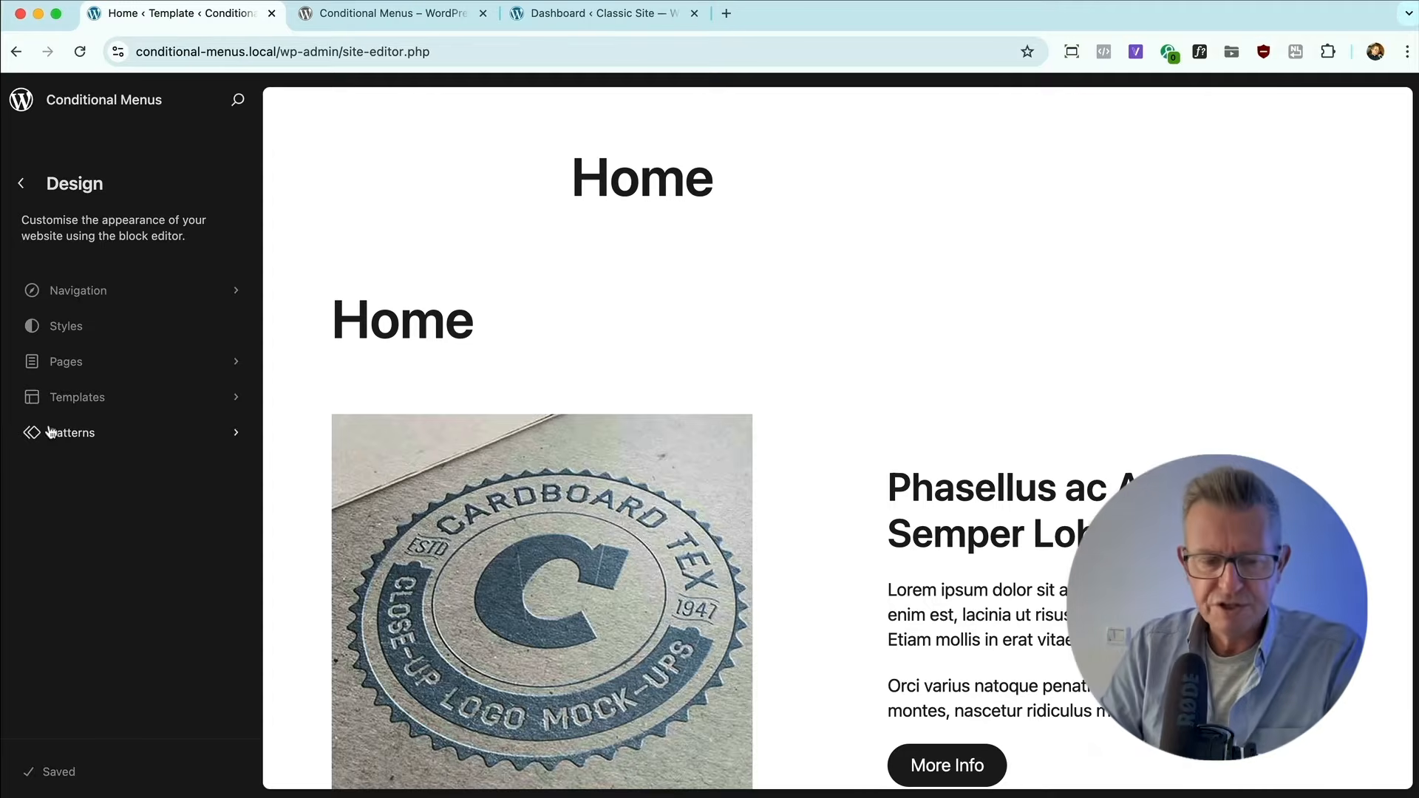
click(76, 433)
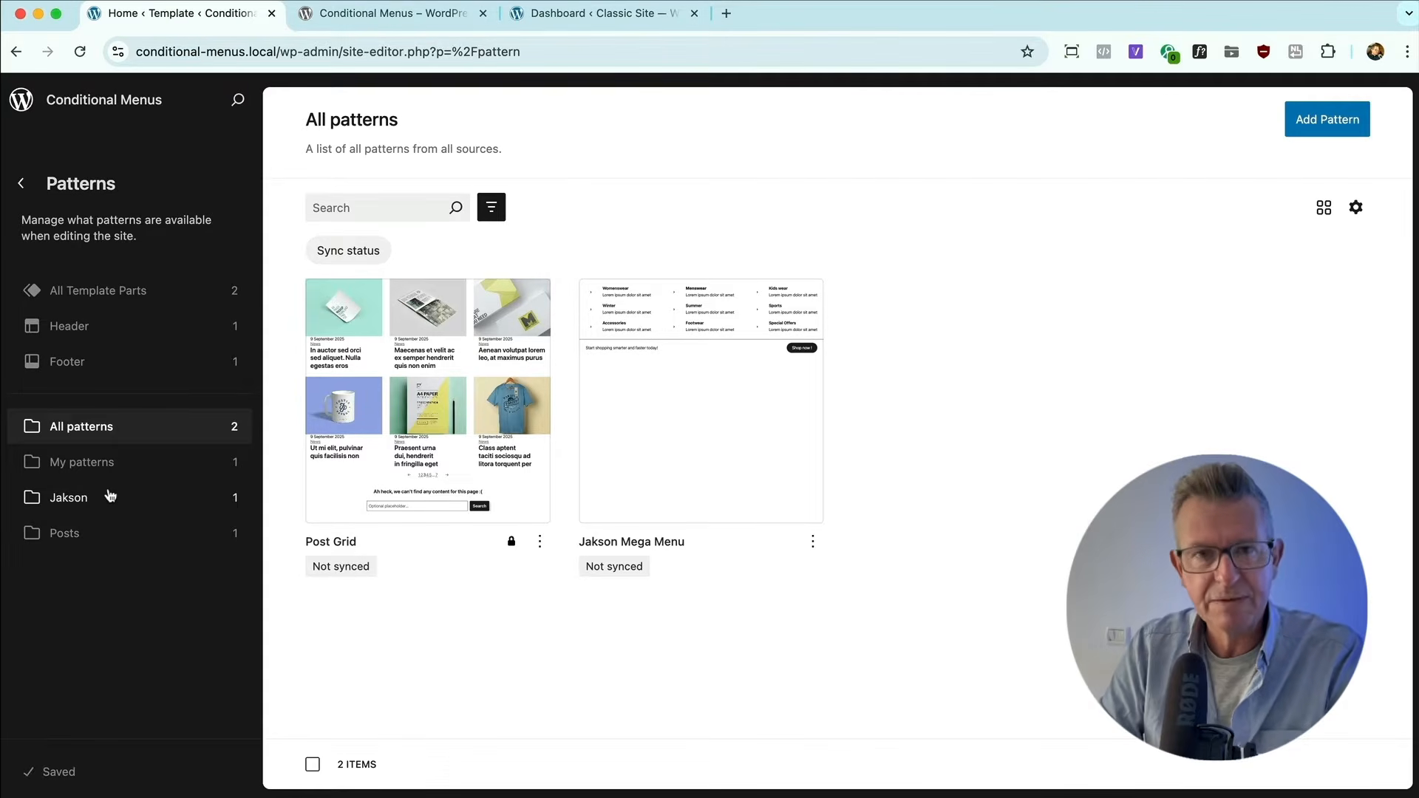
click(70, 337)
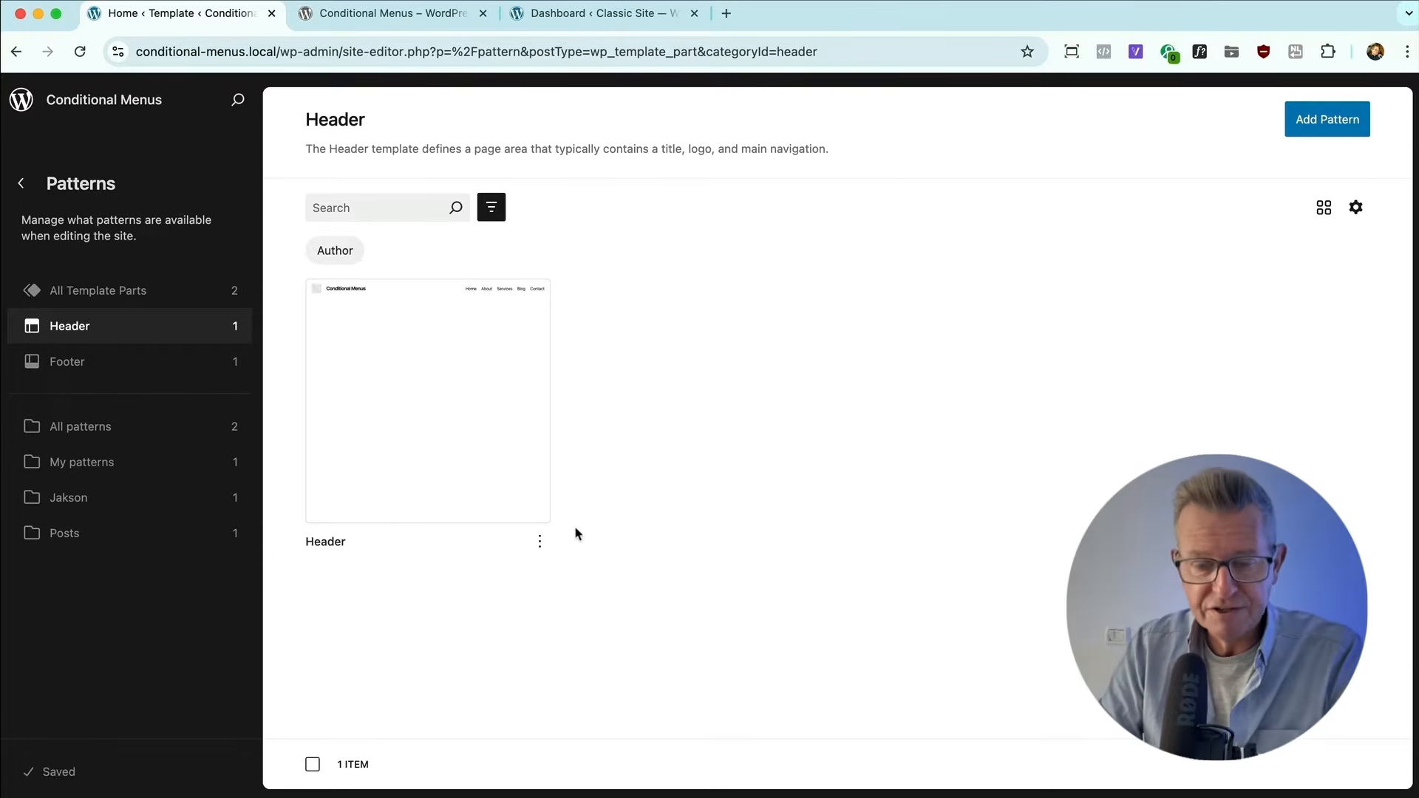
Duplicate the Header template part as "Header Services", keeping the Header area.
click(539, 543)
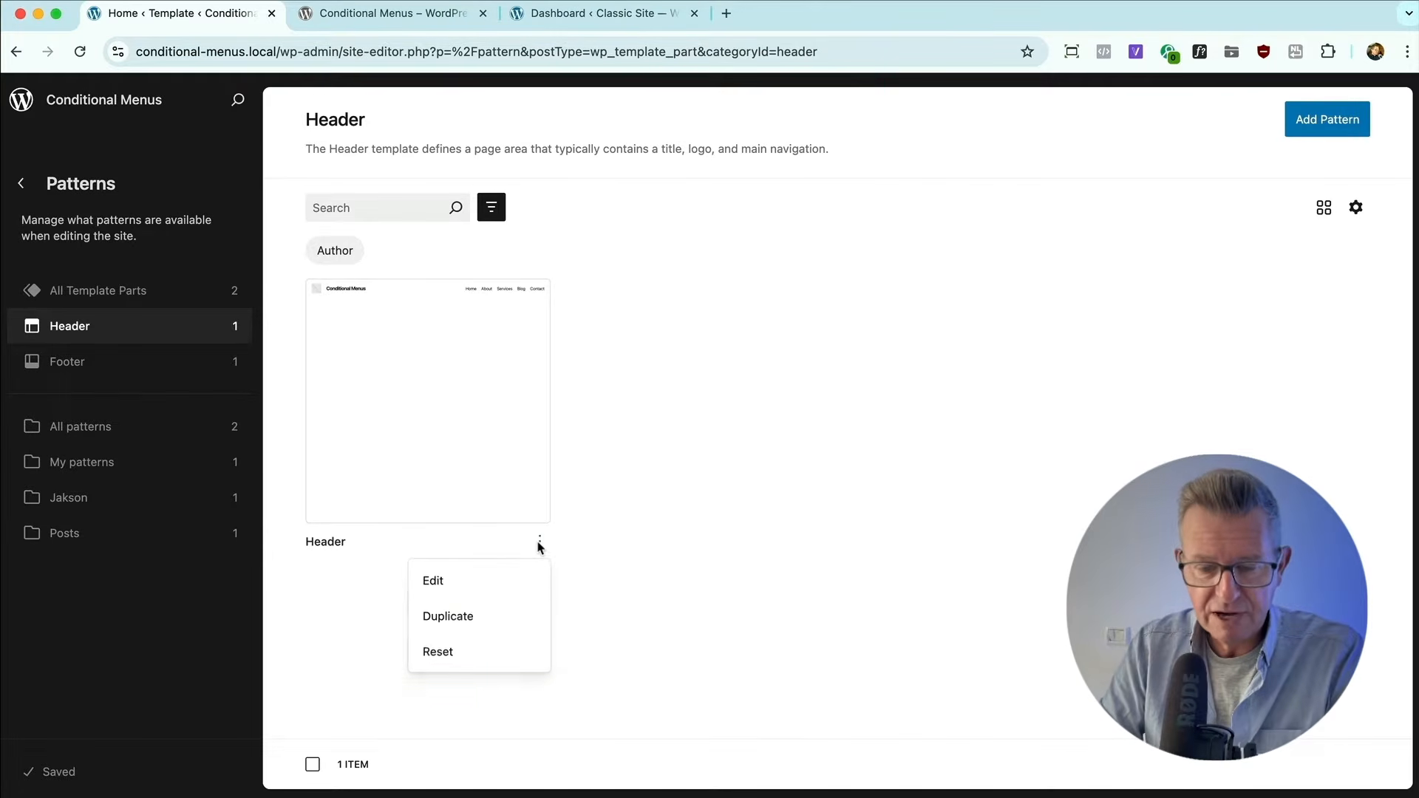
click(468, 619)
drag(567, 294, 653, 326)
key(BackSpace)
text(Services)
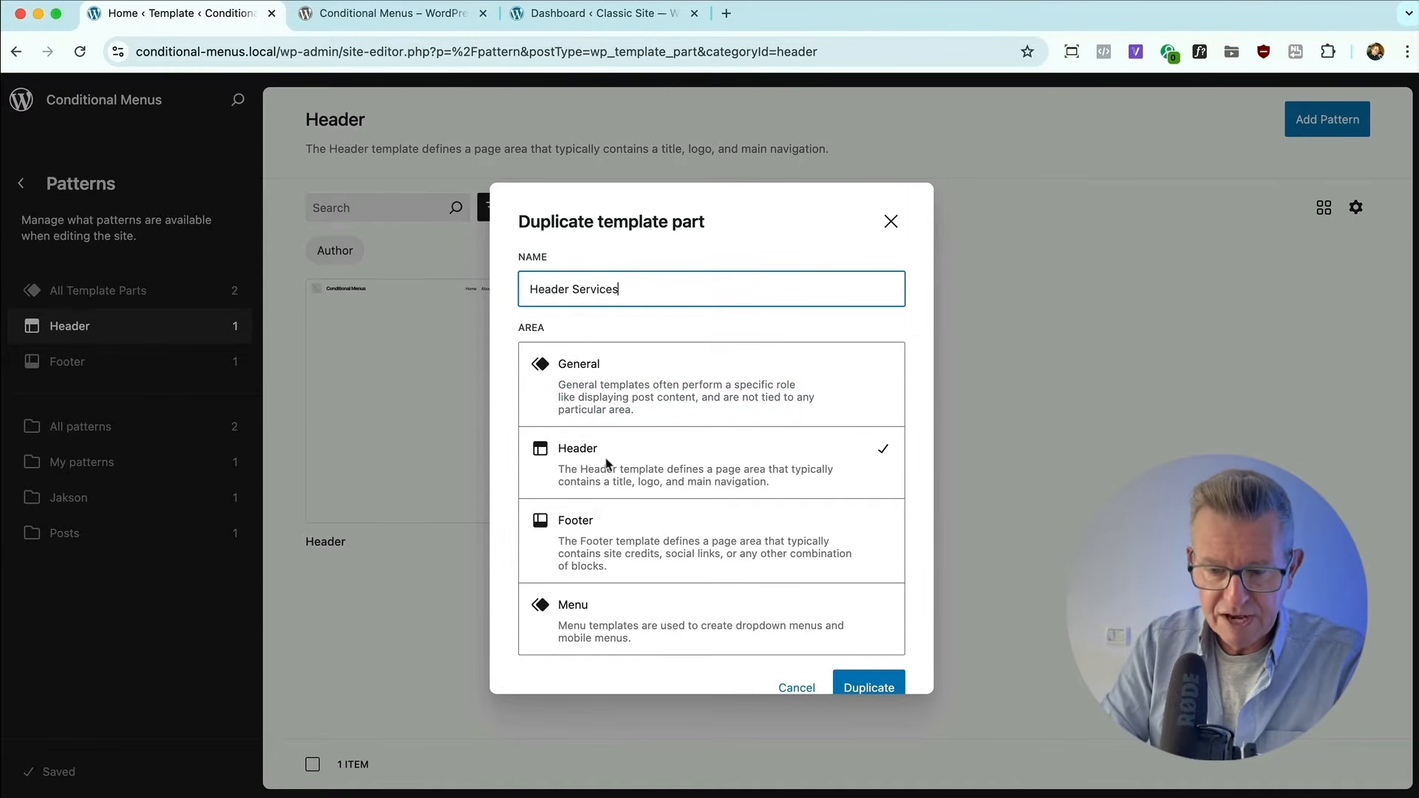
scroll(690, 456, down, 1)
click(857, 642)
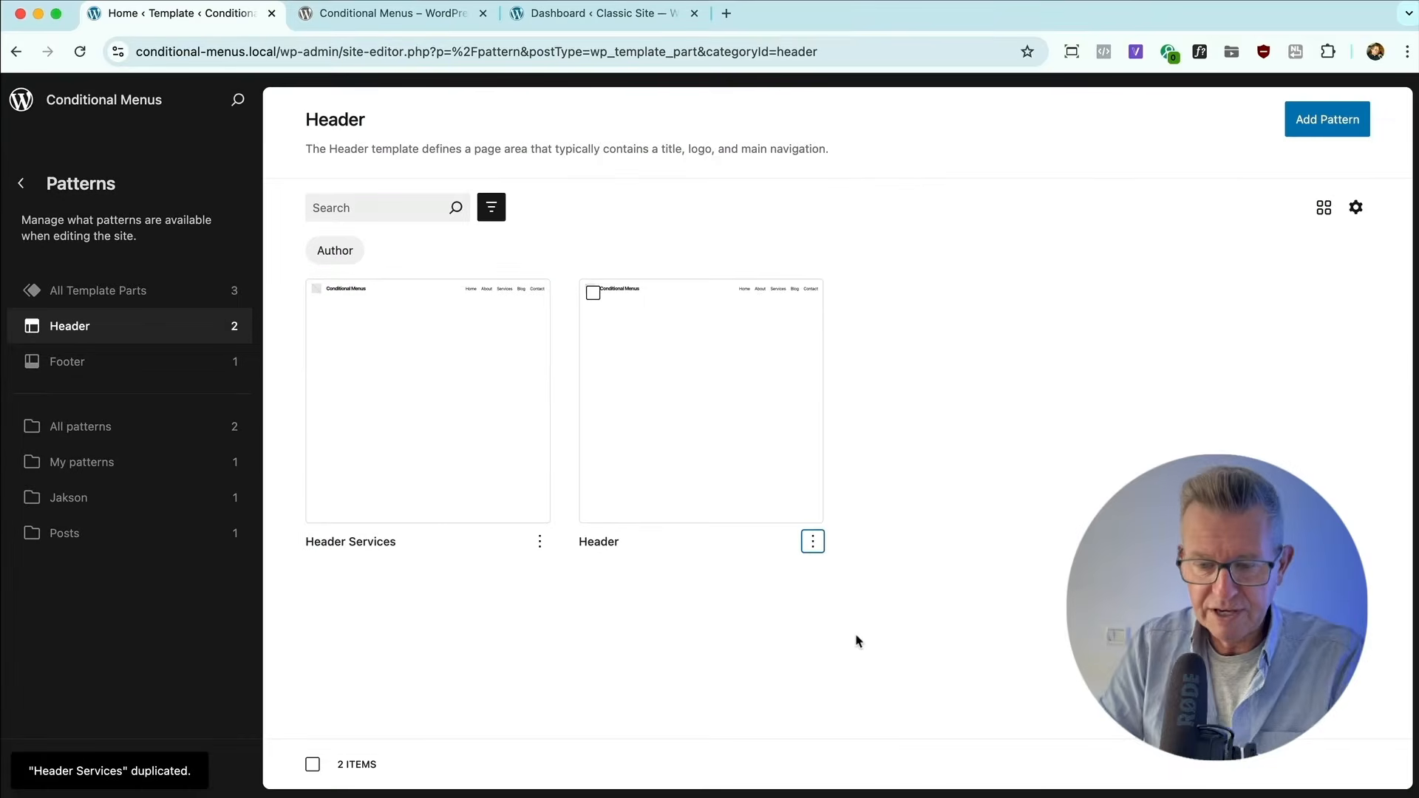
Open the Header Services template part for editing, select its Navigation block and expand the block's page links.
click(422, 418)
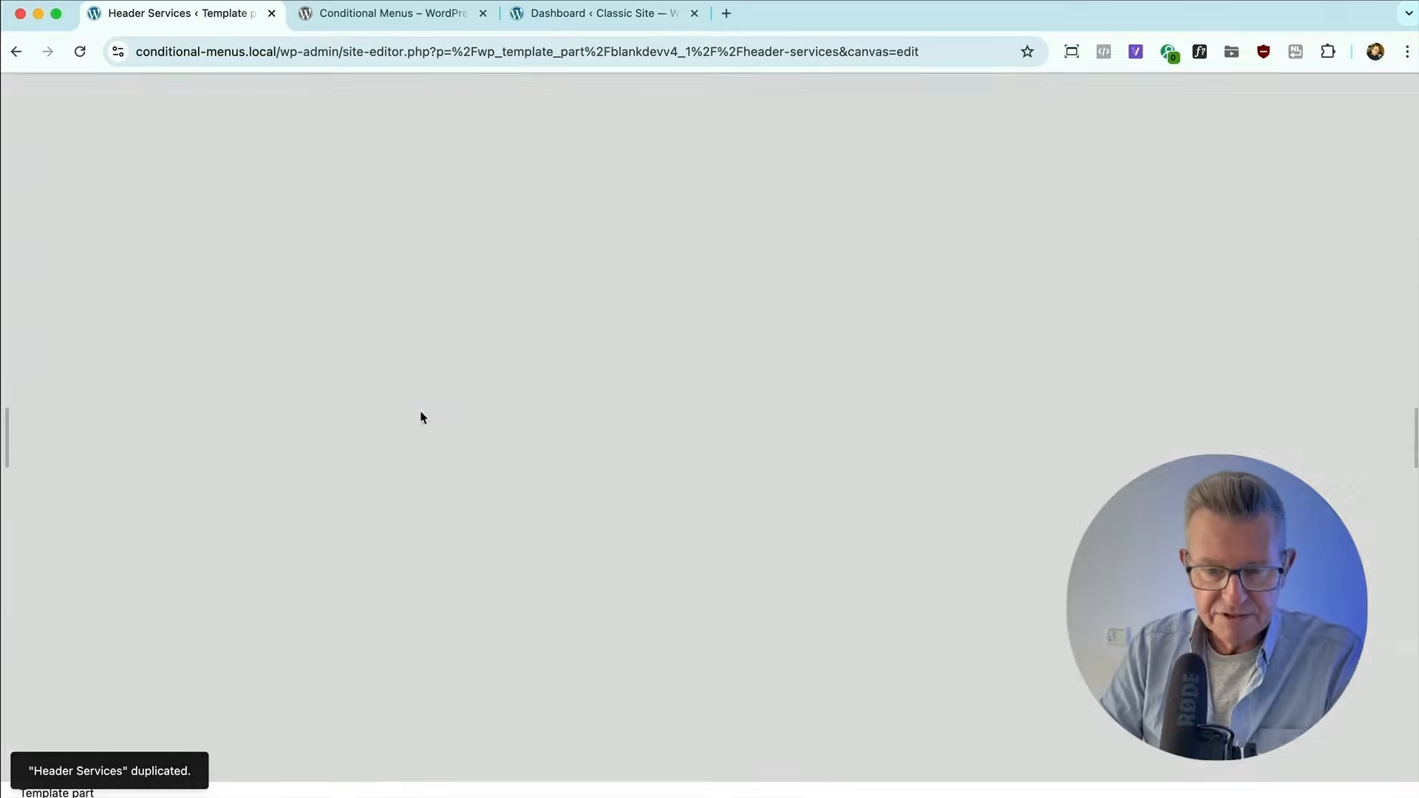
click(869, 474)
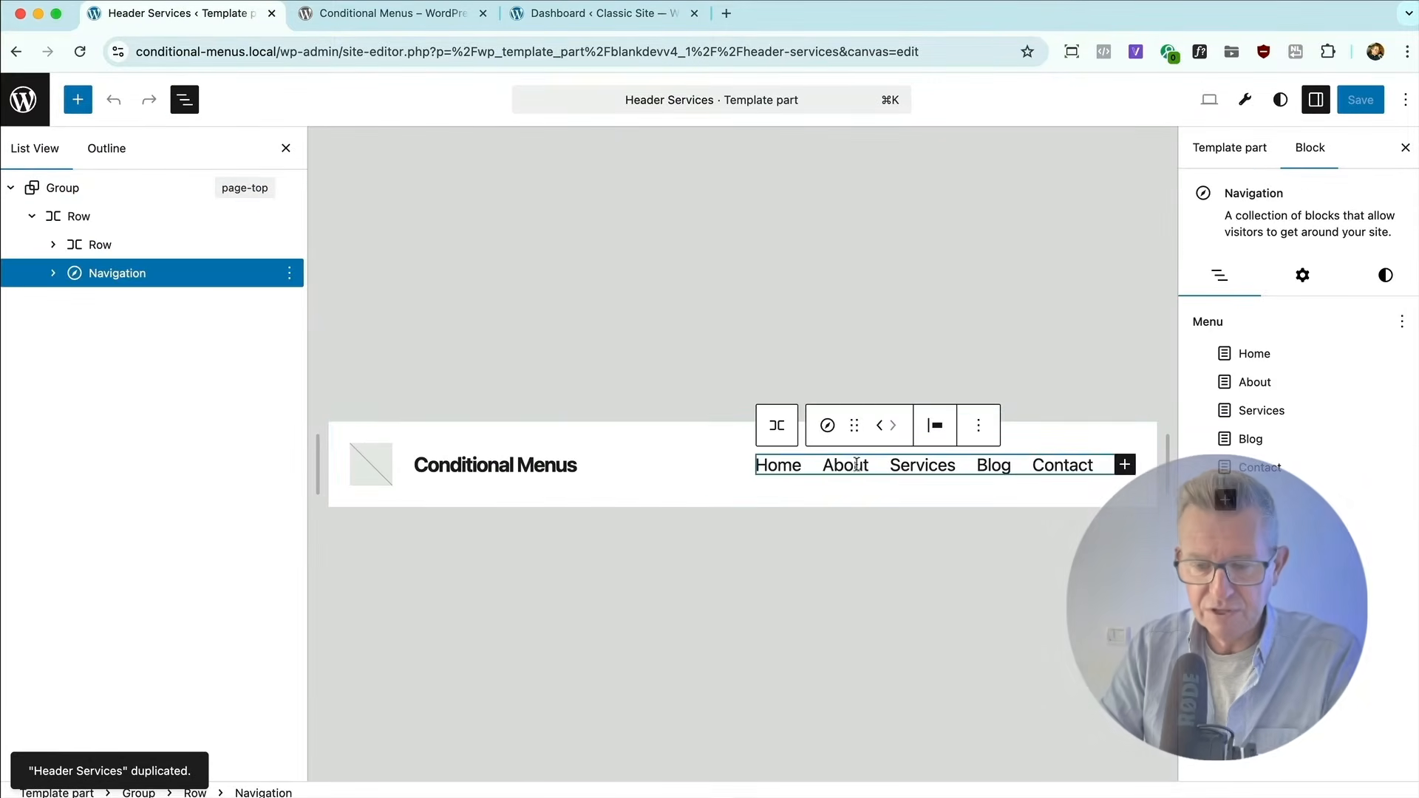
click(119, 277)
click(52, 273)
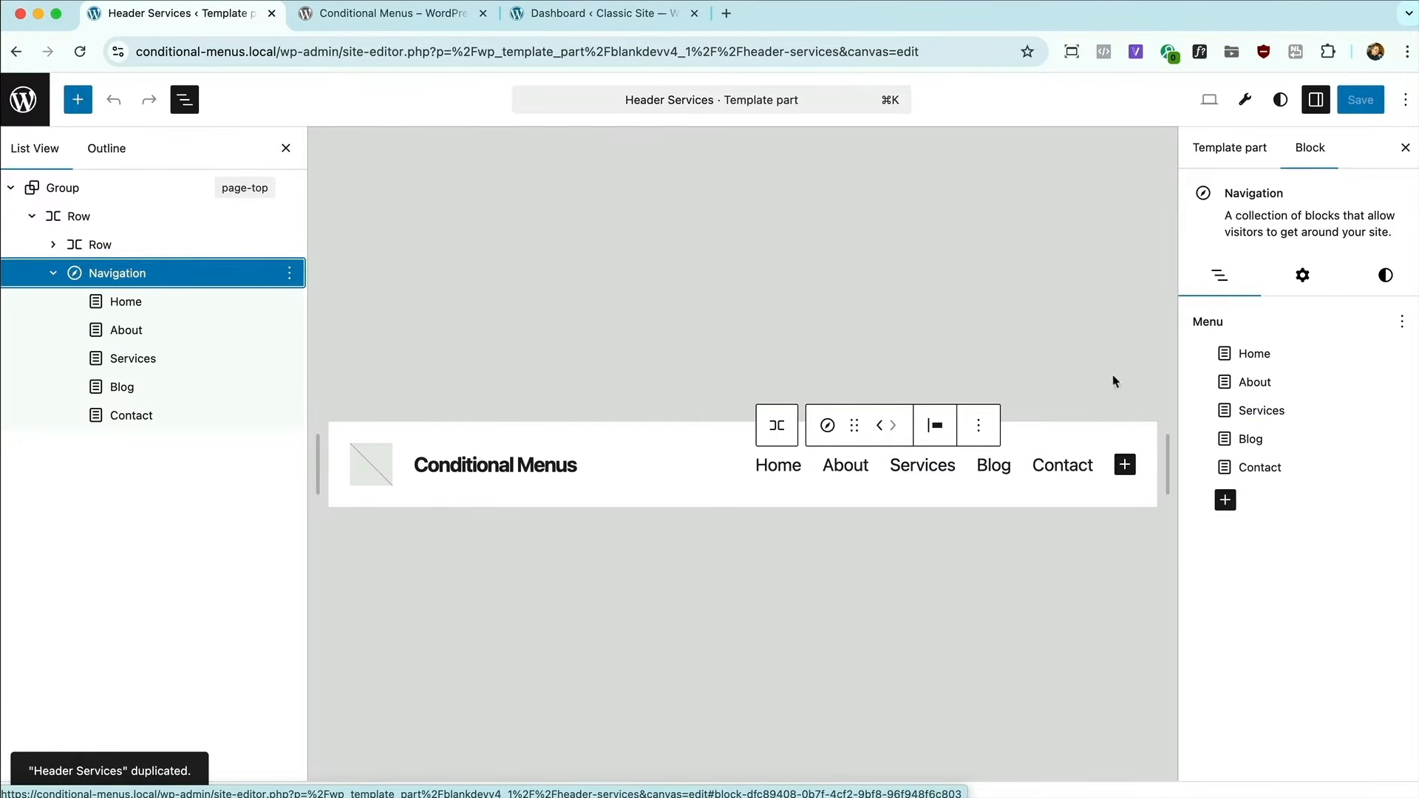
key(super+Tab)
key(super+Tab)
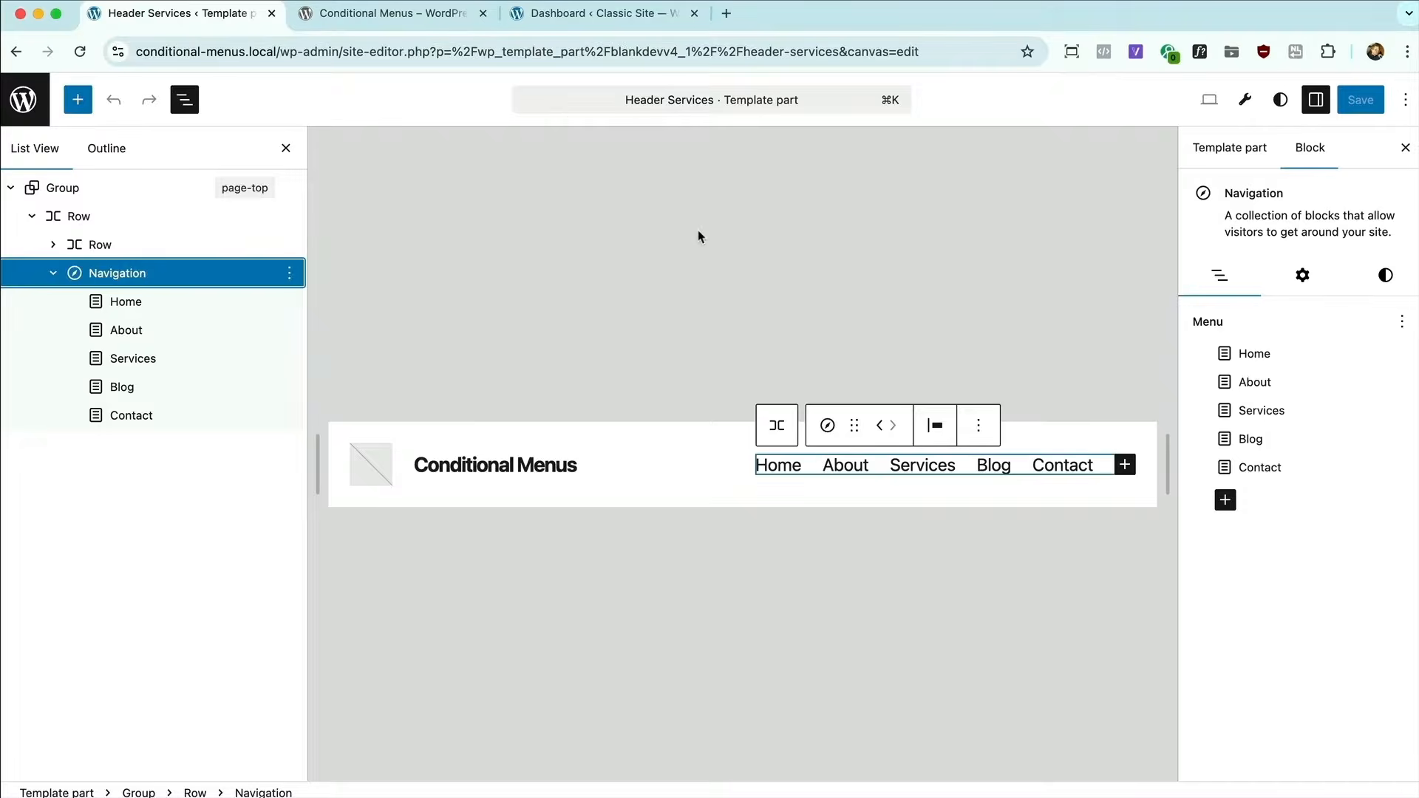
Create a new empty menu for the Navigation block and save the template part.
click(1402, 322)
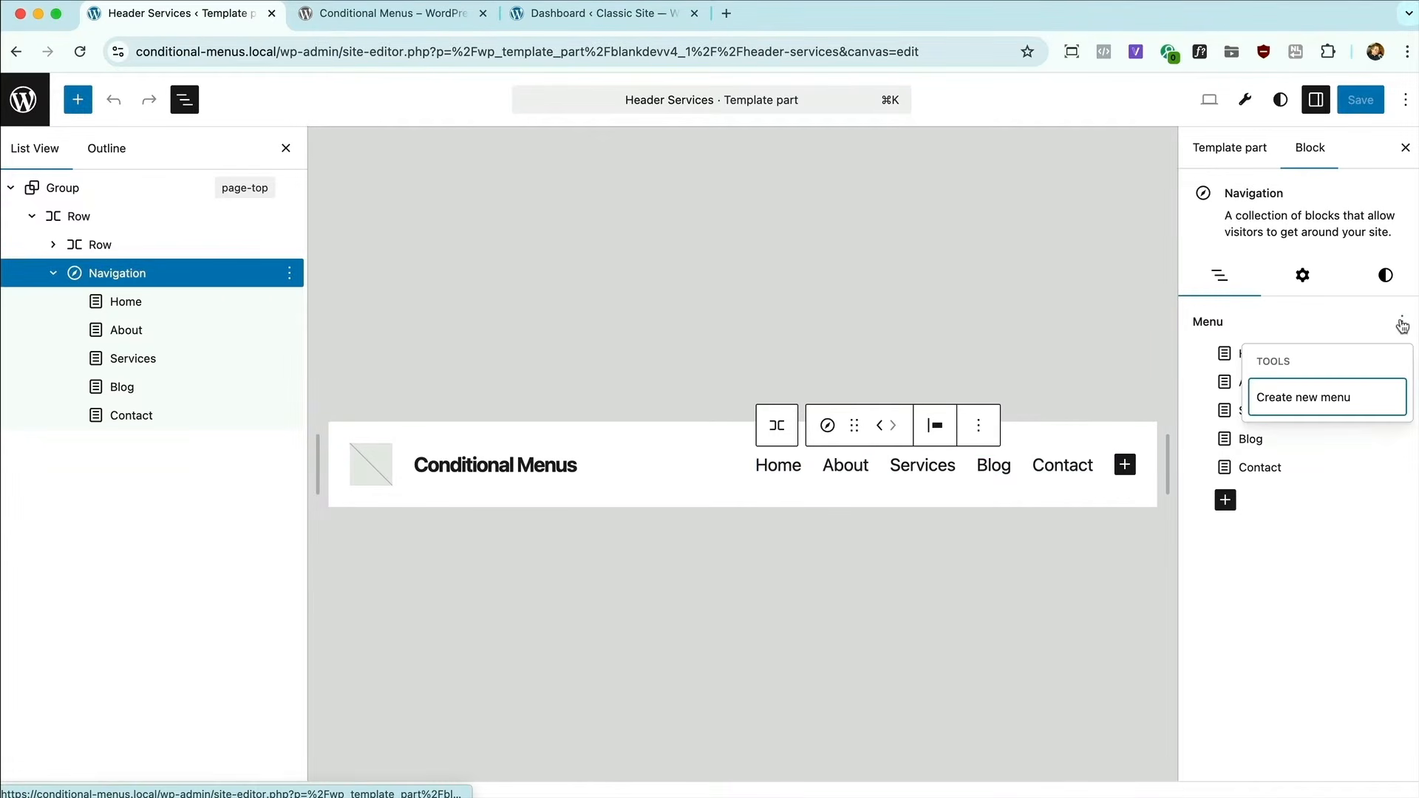
click(1307, 398)
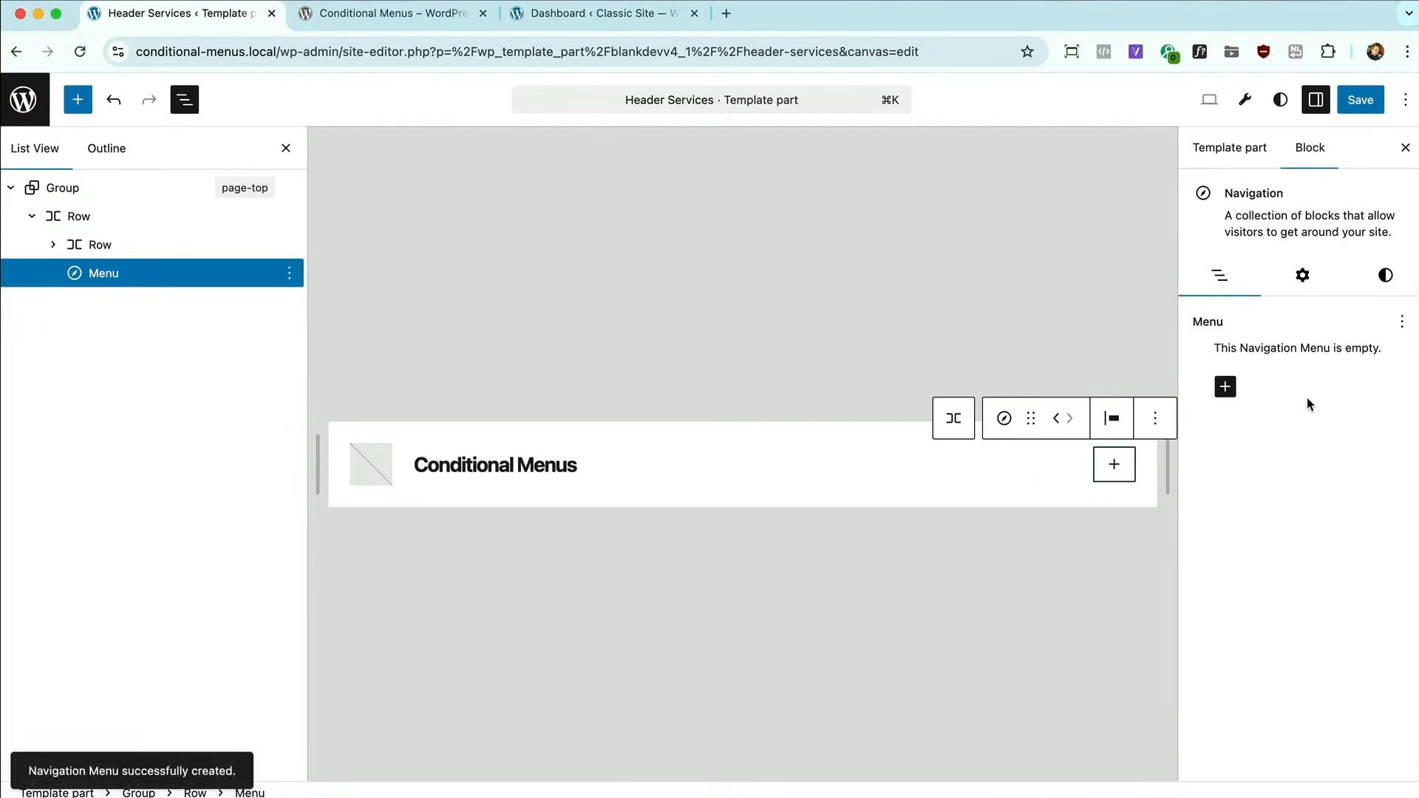
key(super+s)
Rename the new navigation menu "Servies Nav" in the block's advanced settings.
click(1302, 275)
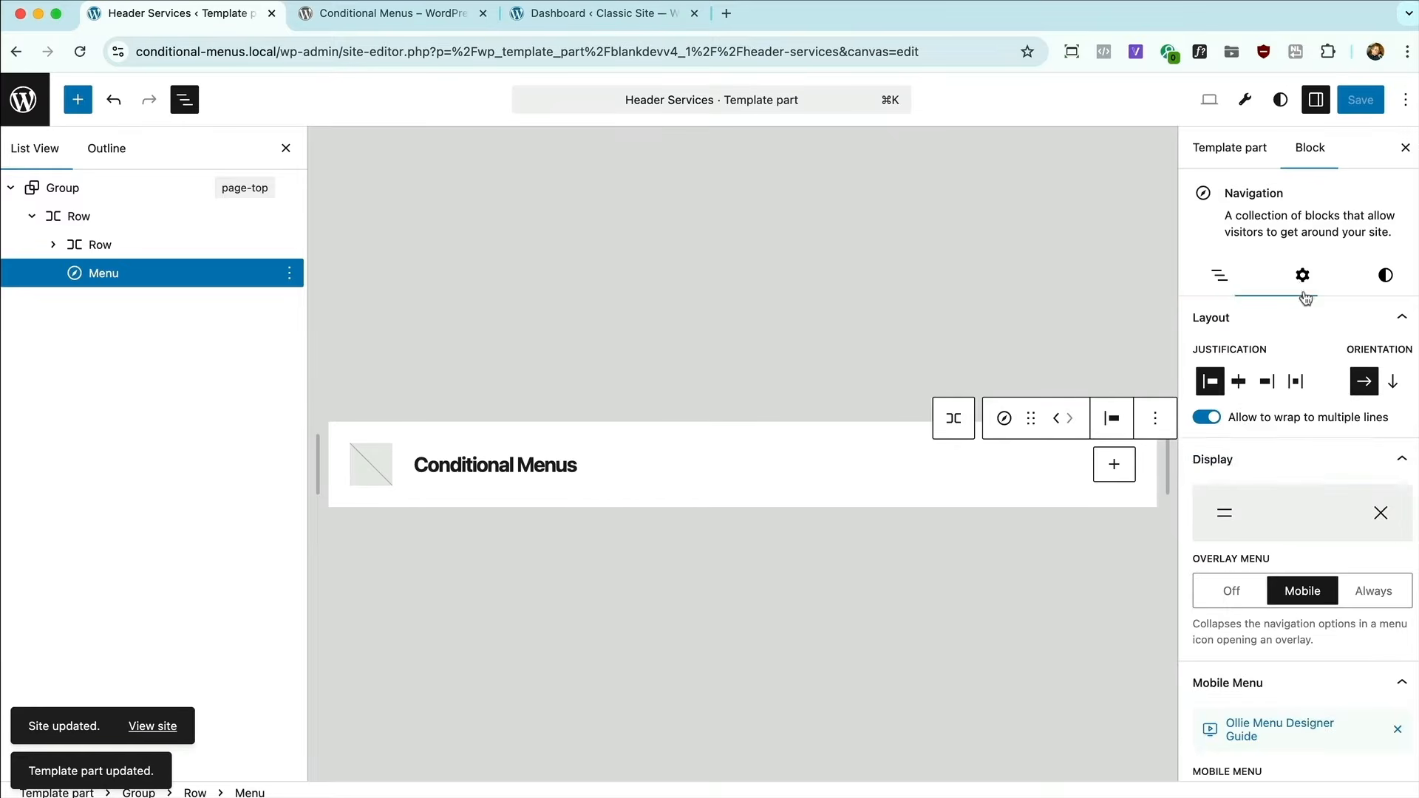
scroll(1299, 444, down, 6)
click(1223, 761)
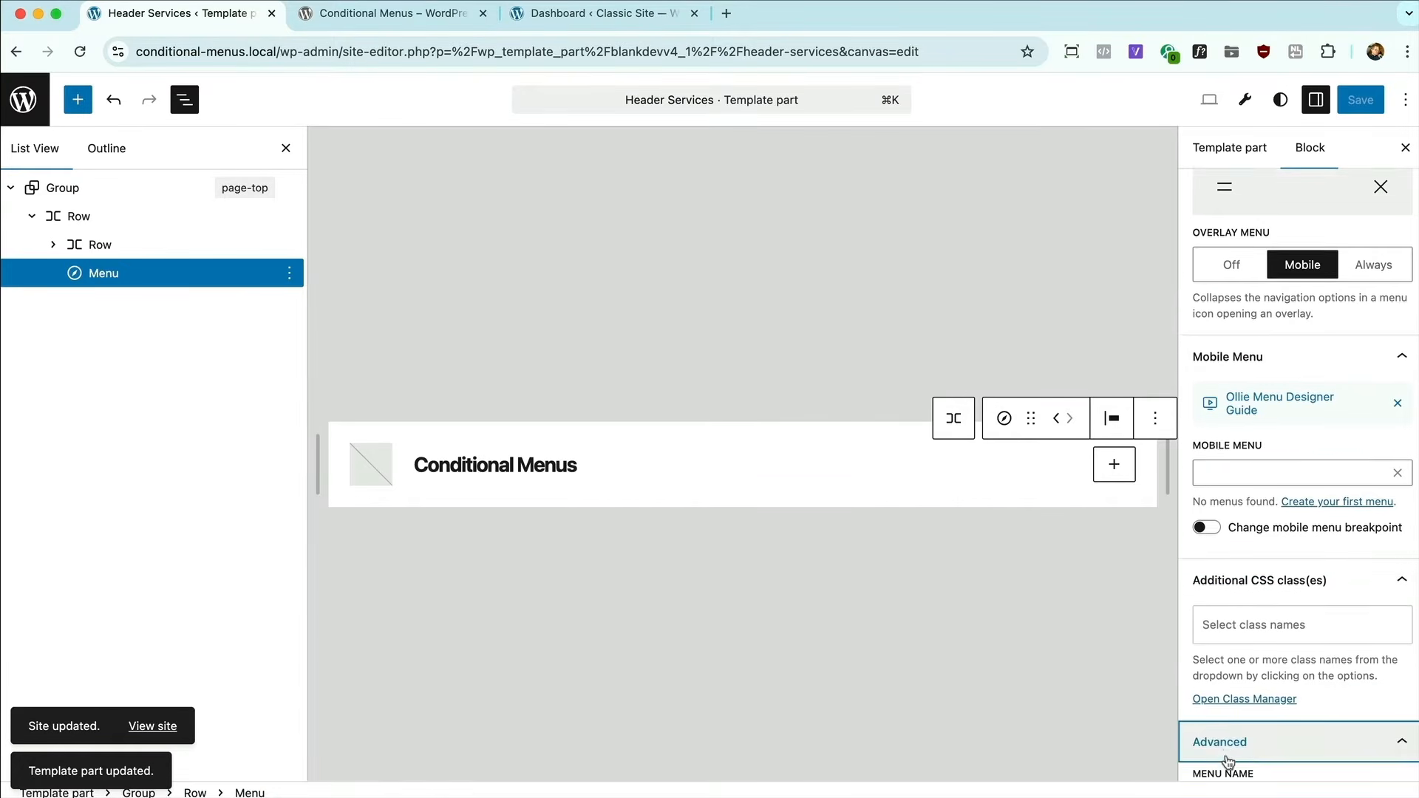
click(1203, 547)
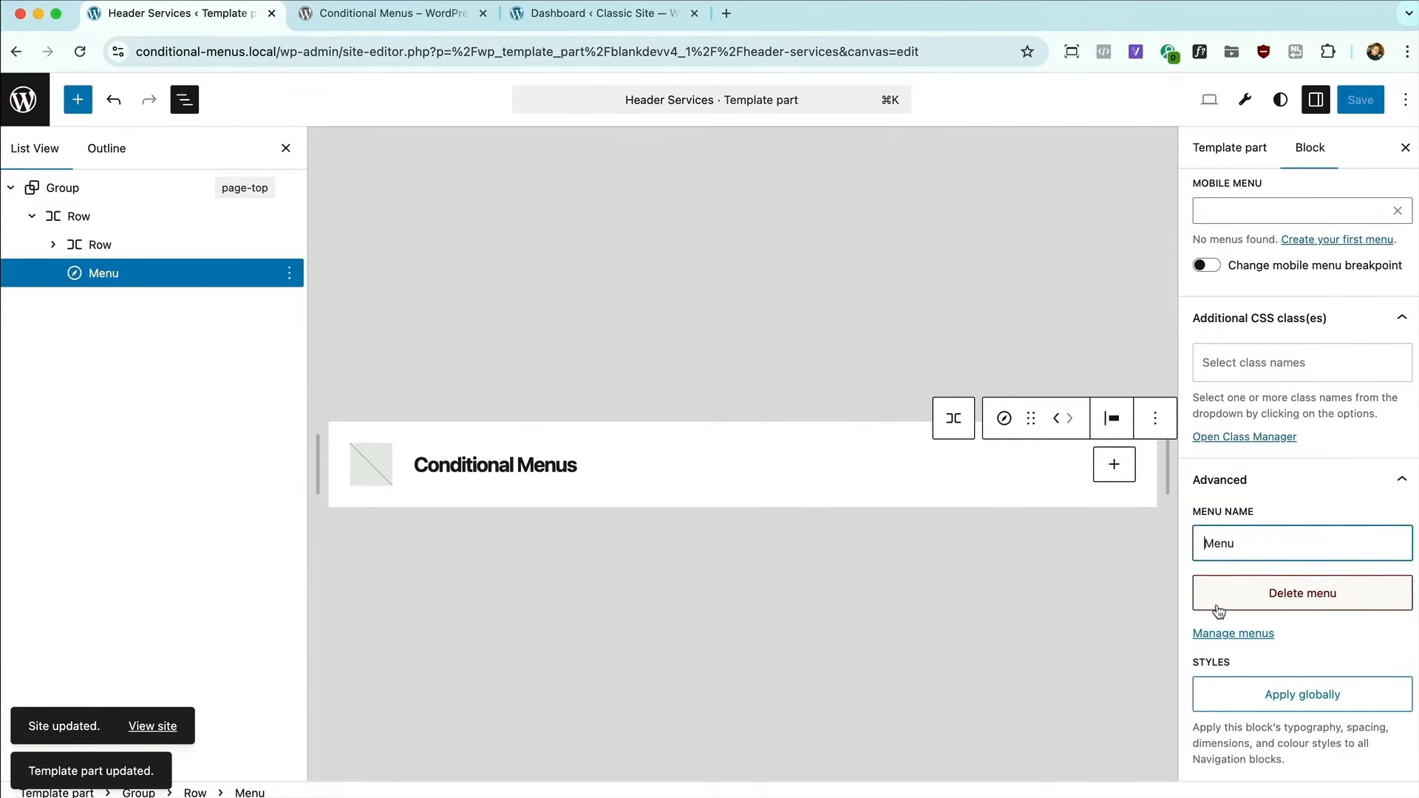
text(Servies)
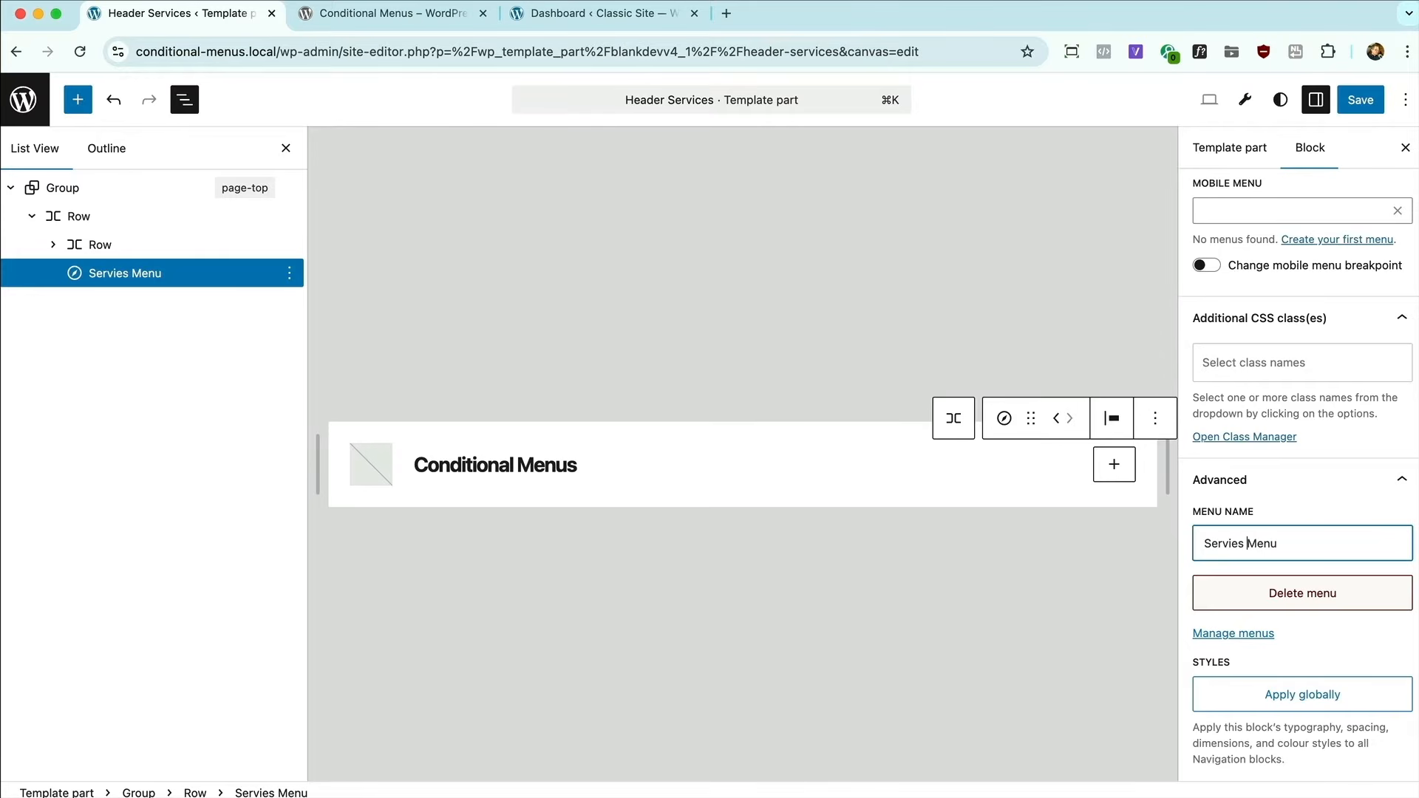
click(1360, 99)
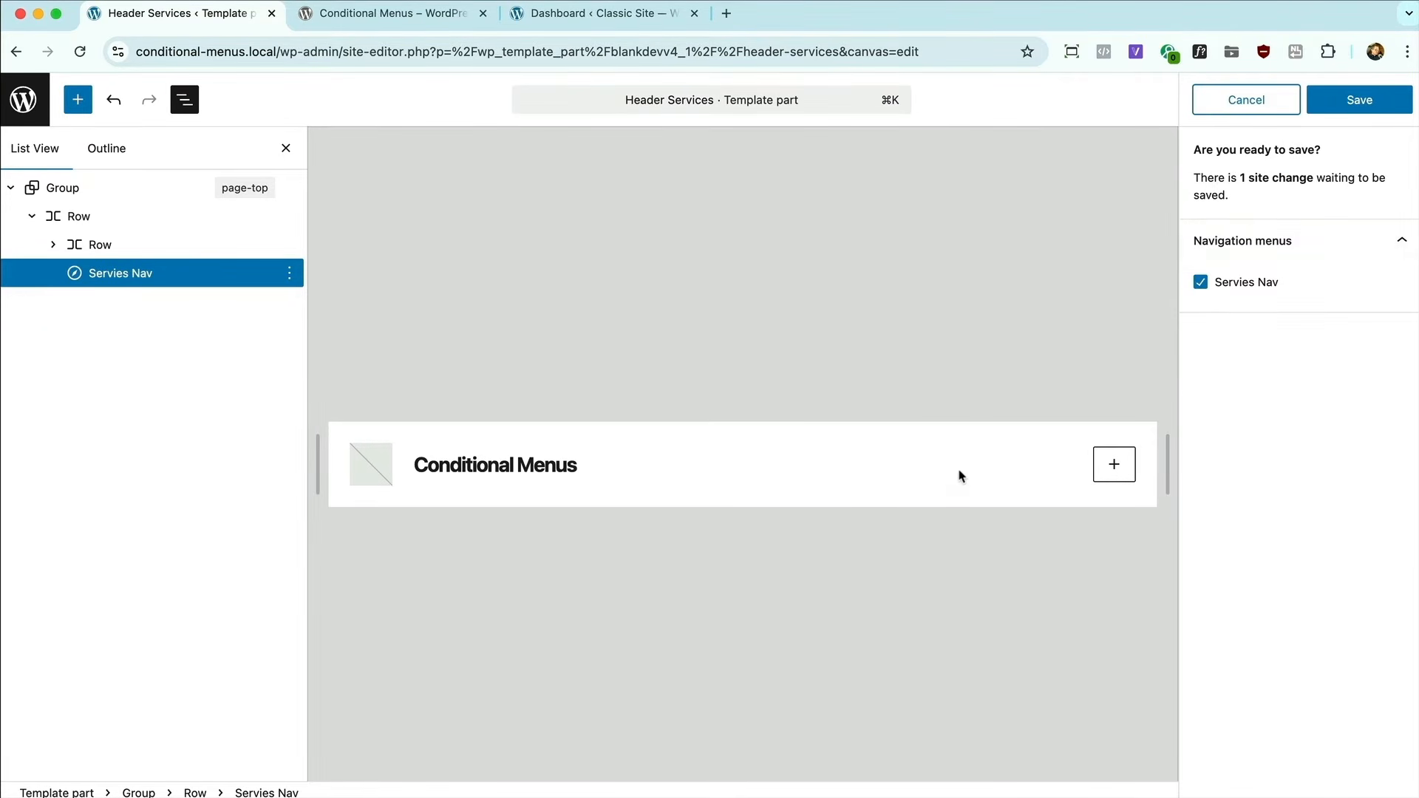
click(1227, 101)
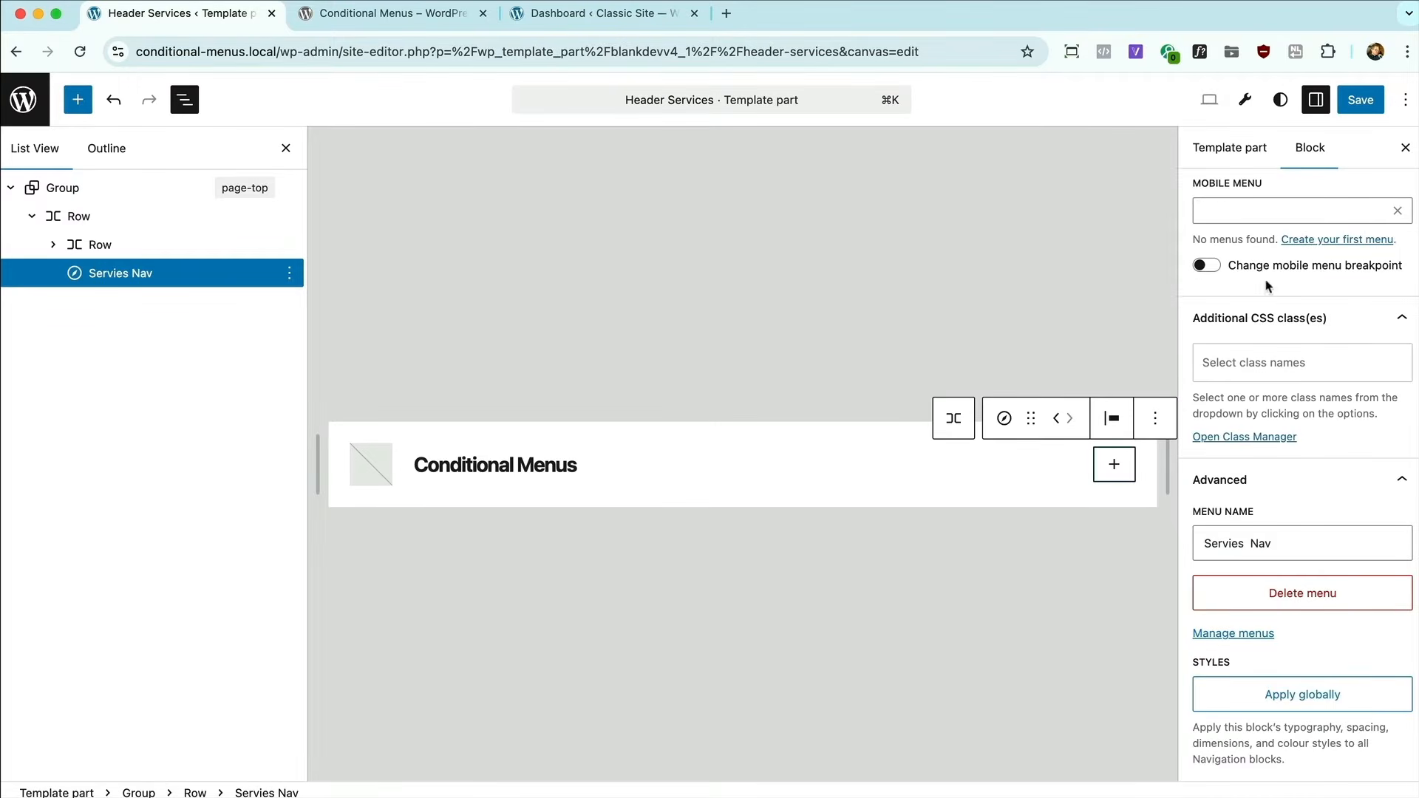
Add two custom links named "This" and "That" to the empty navigation menu.
scroll(1223, 260, up, 10)
click(1213, 281)
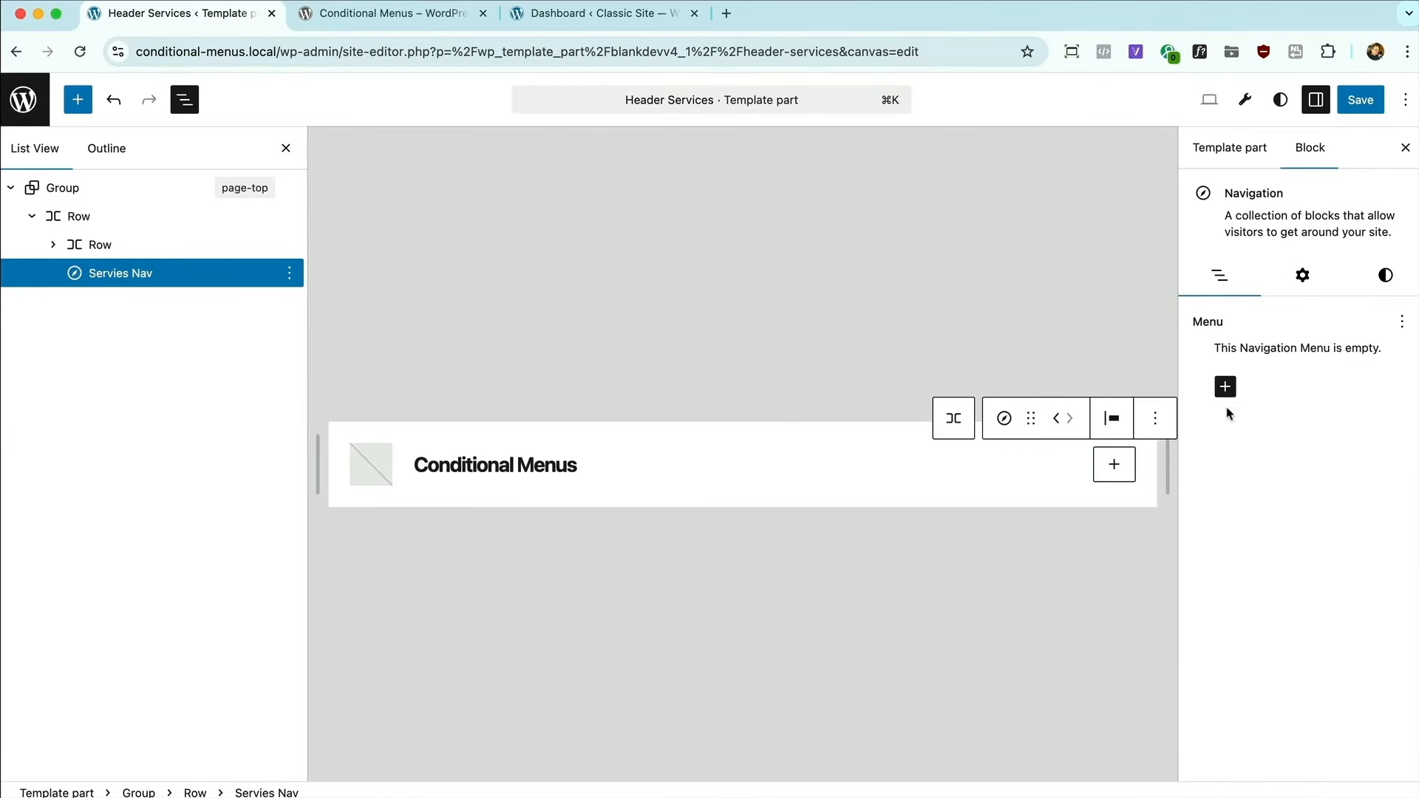
click(1225, 387)
click(1081, 510)
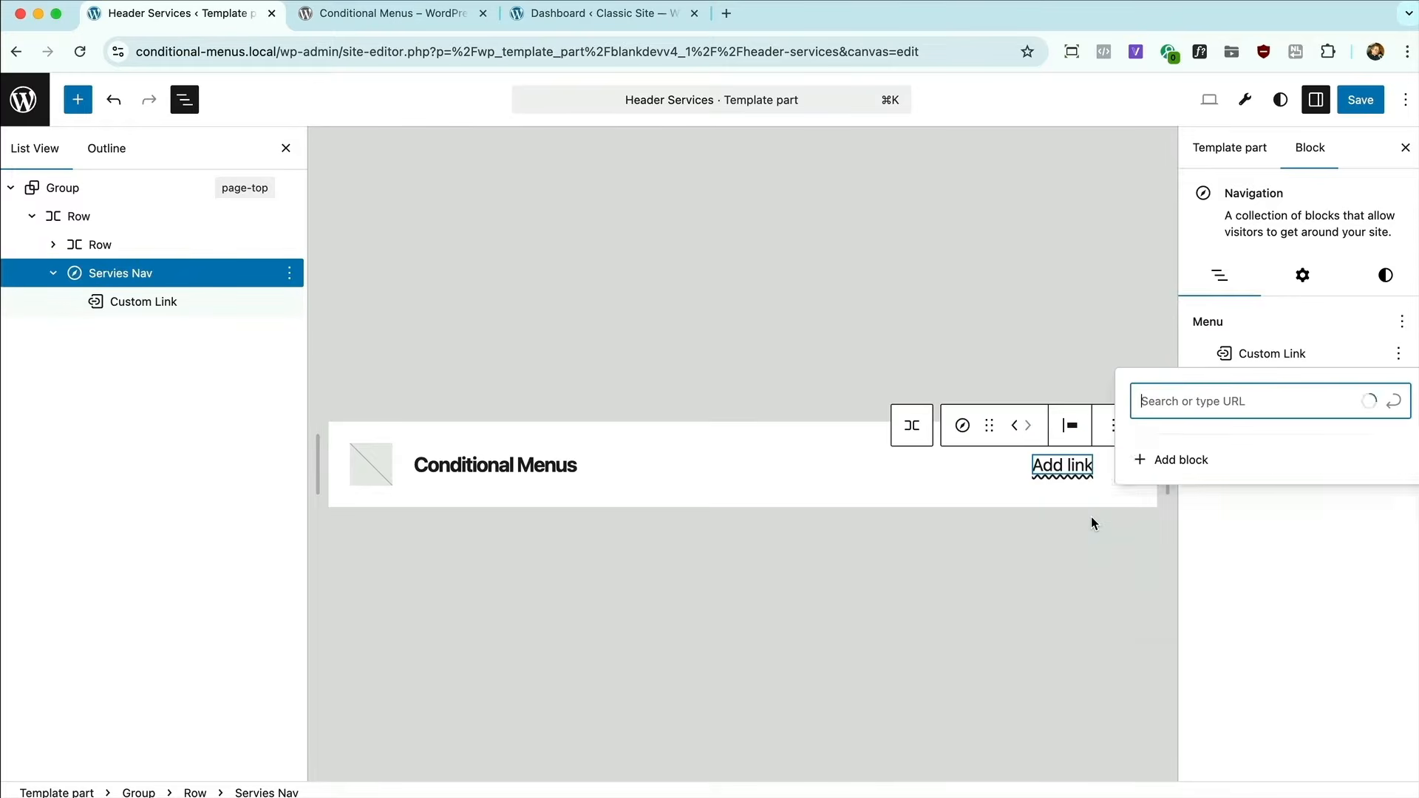
text(This)
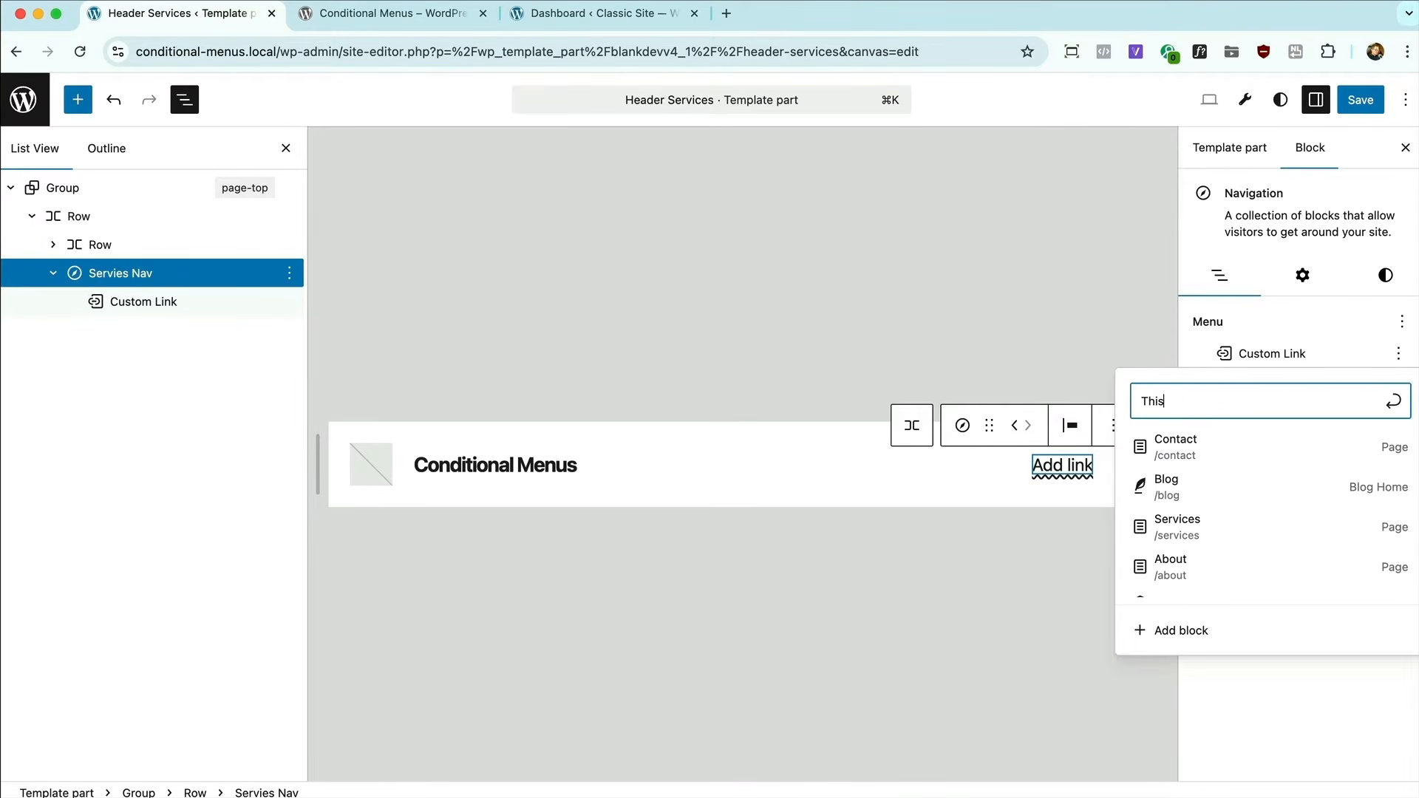
key(Return)
click(1057, 527)
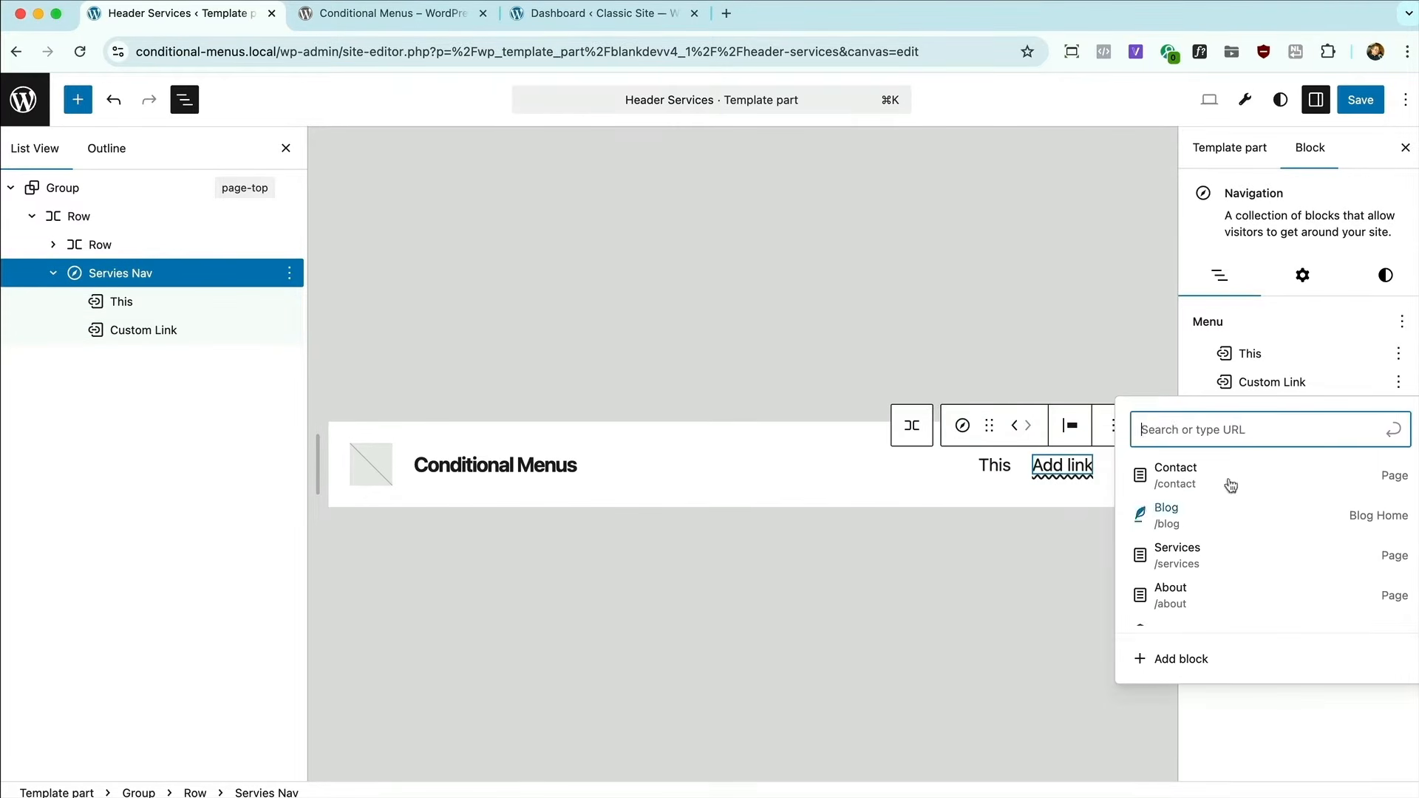
text(That)
key(Return)
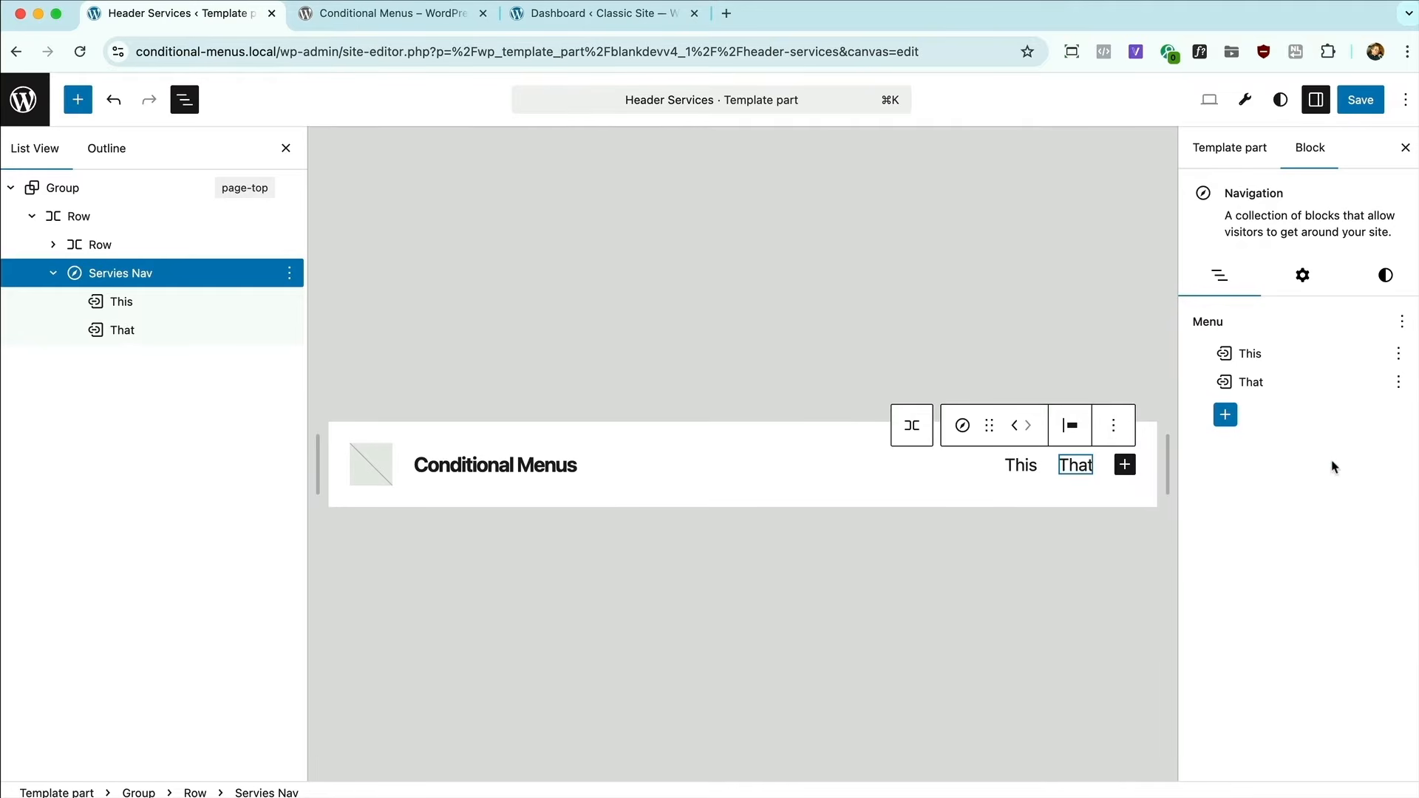
Add a third custom link named "Other" to the menu and save the navigation menu changes.
click(1227, 425)
click(1078, 533)
text(Other)
key(Return)
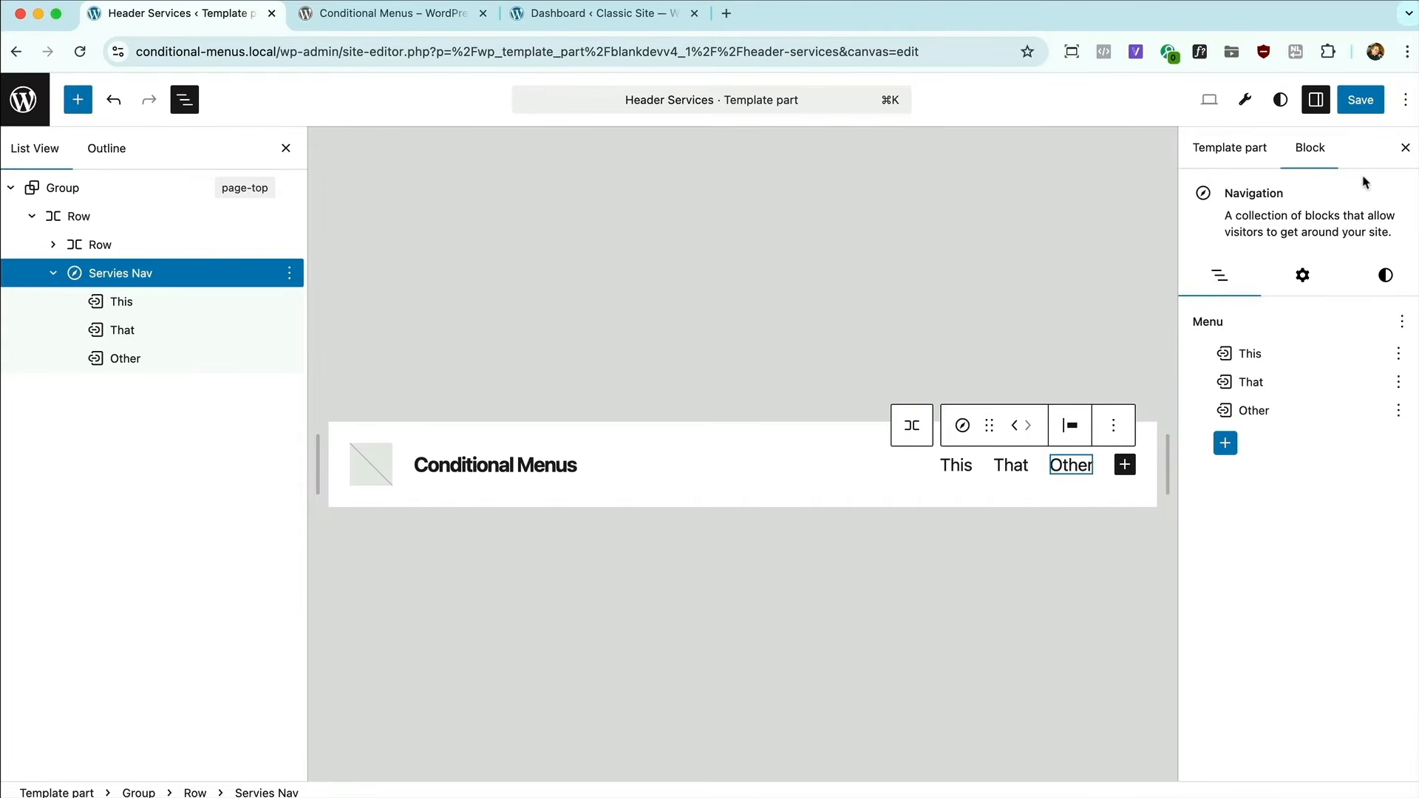
click(1359, 102)
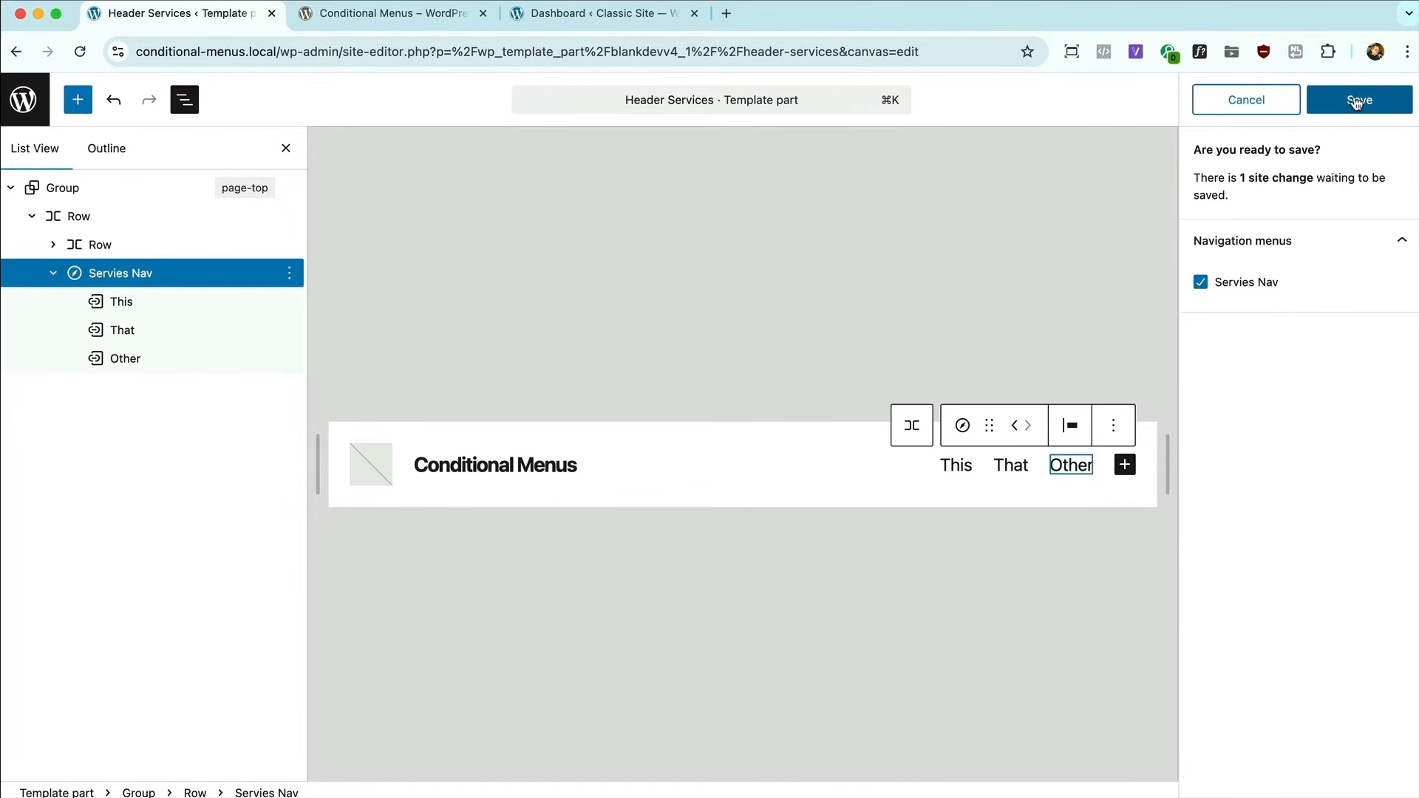
click(1359, 102)
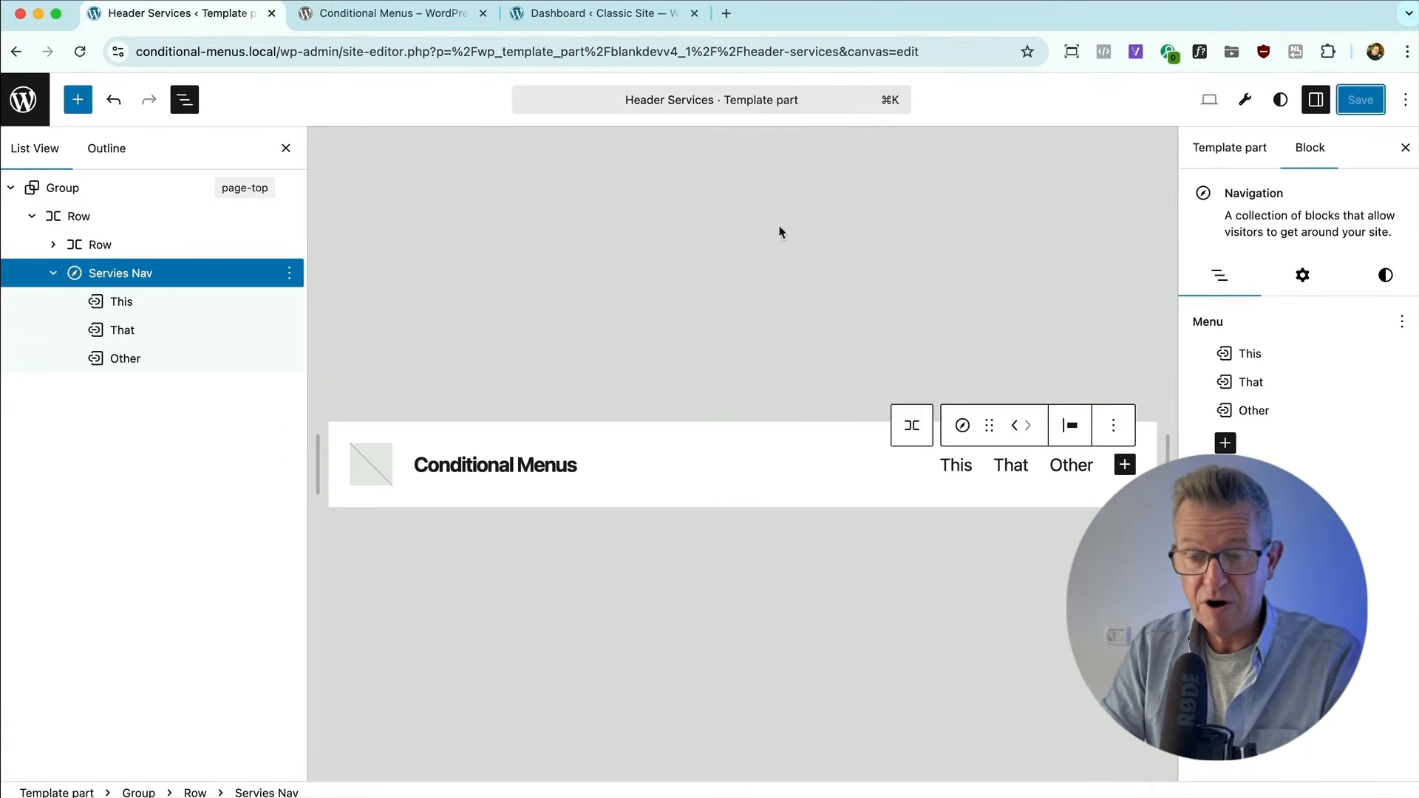
Create a custom template named "Page Services" in the site editor, starting from the suggested page pattern.
click(23, 99)
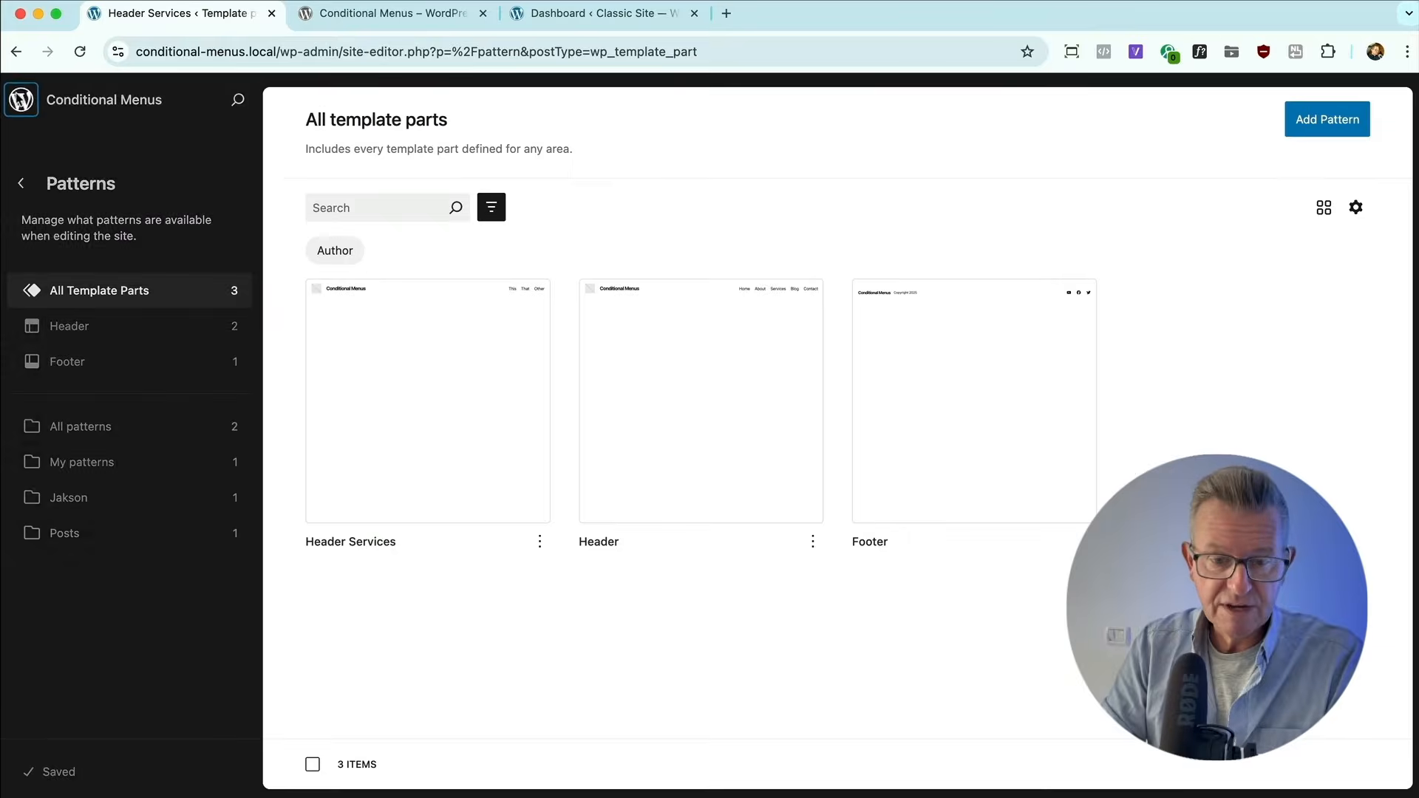
click(18, 188)
click(96, 399)
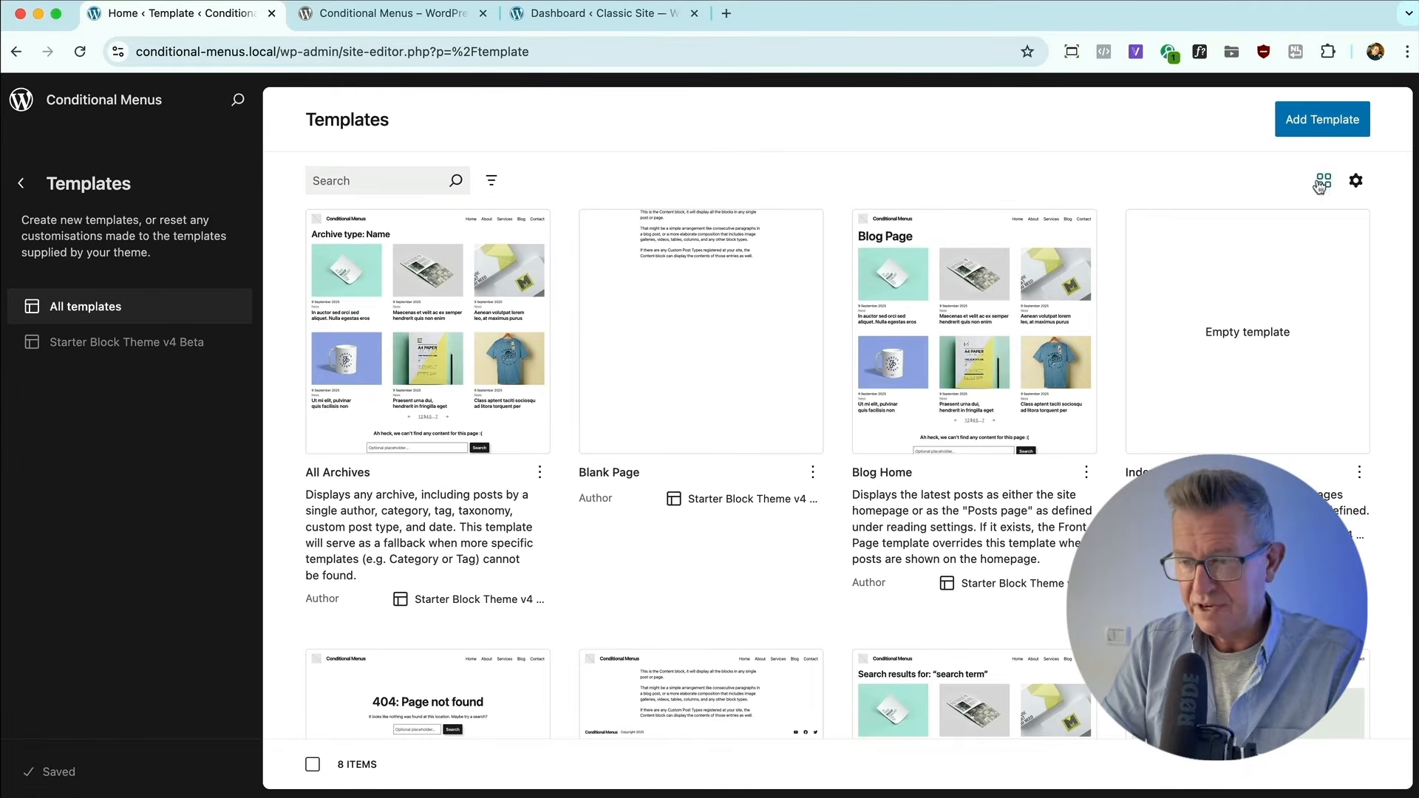
click(1310, 126)
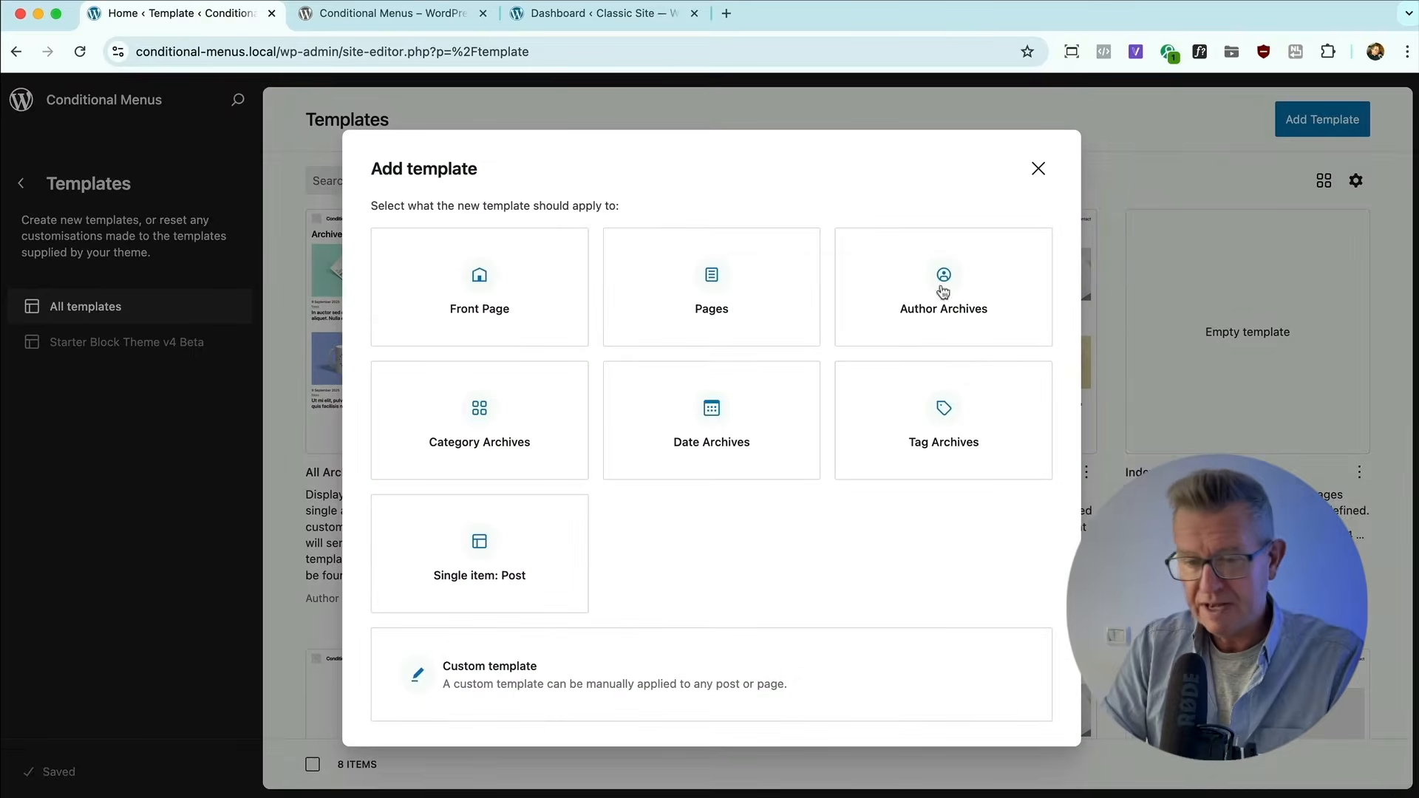
click(524, 671)
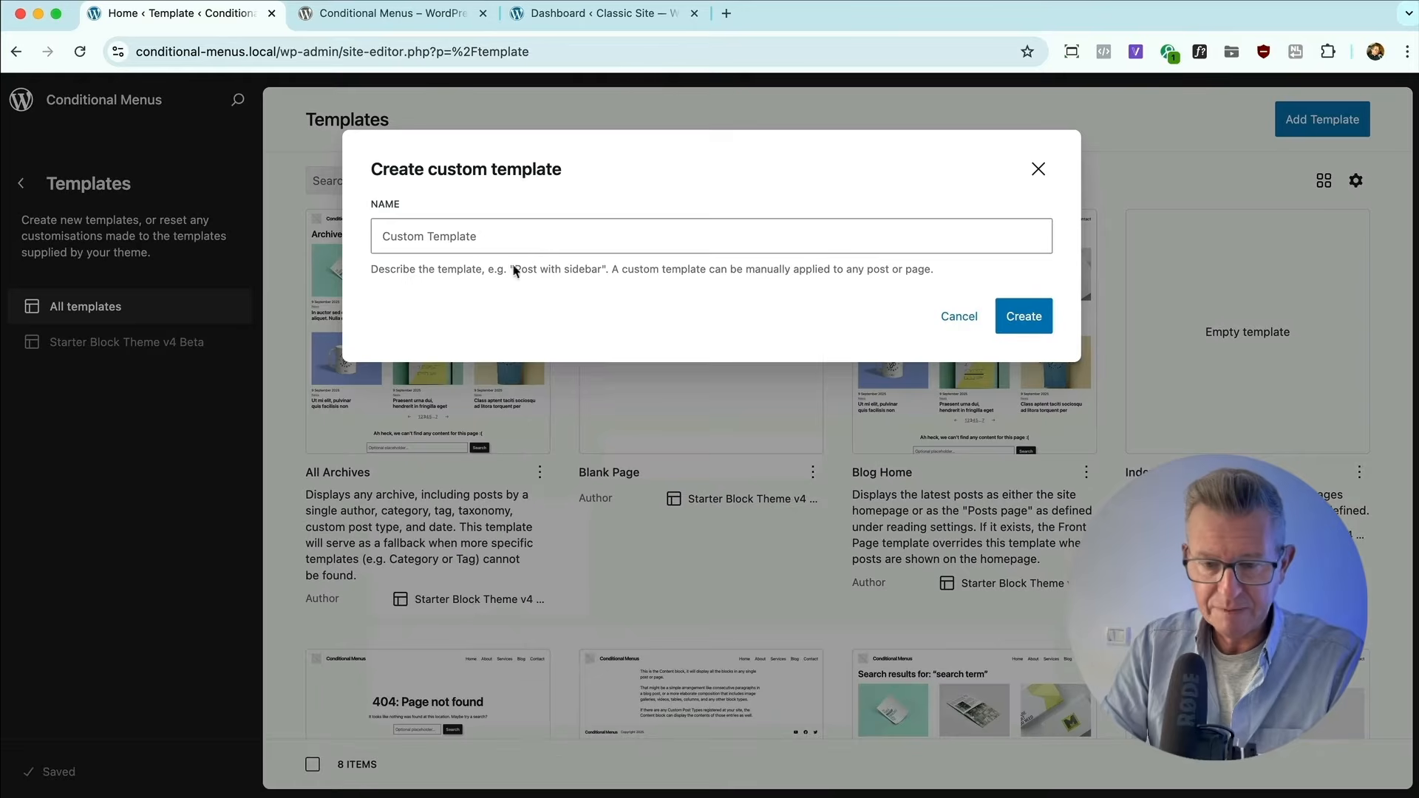
click(427, 250)
text(Pa)
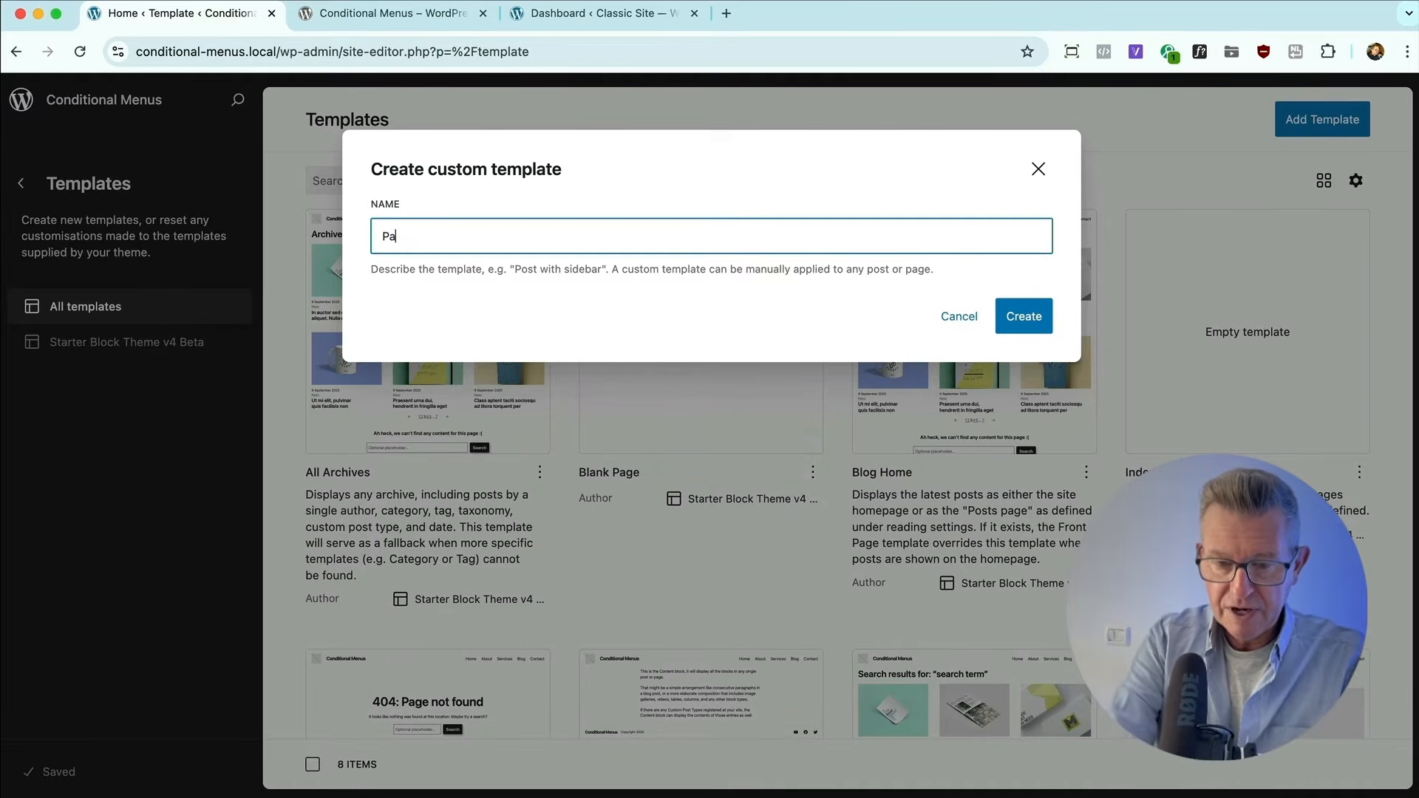
text(ge Services)
click(1027, 310)
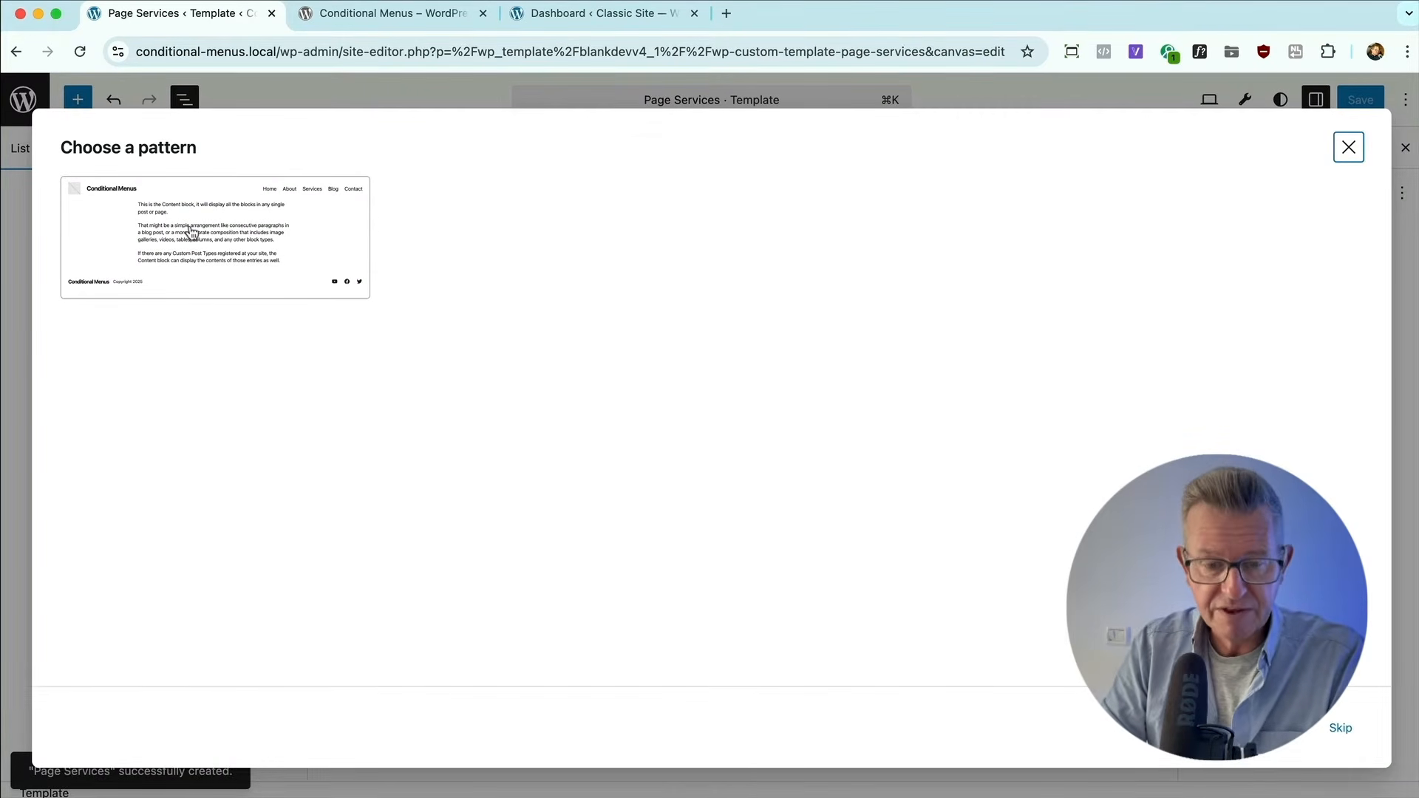
click(190, 231)
Replace the Header in the Page Services template with the Header Services template part and save the template.
click(62, 187)
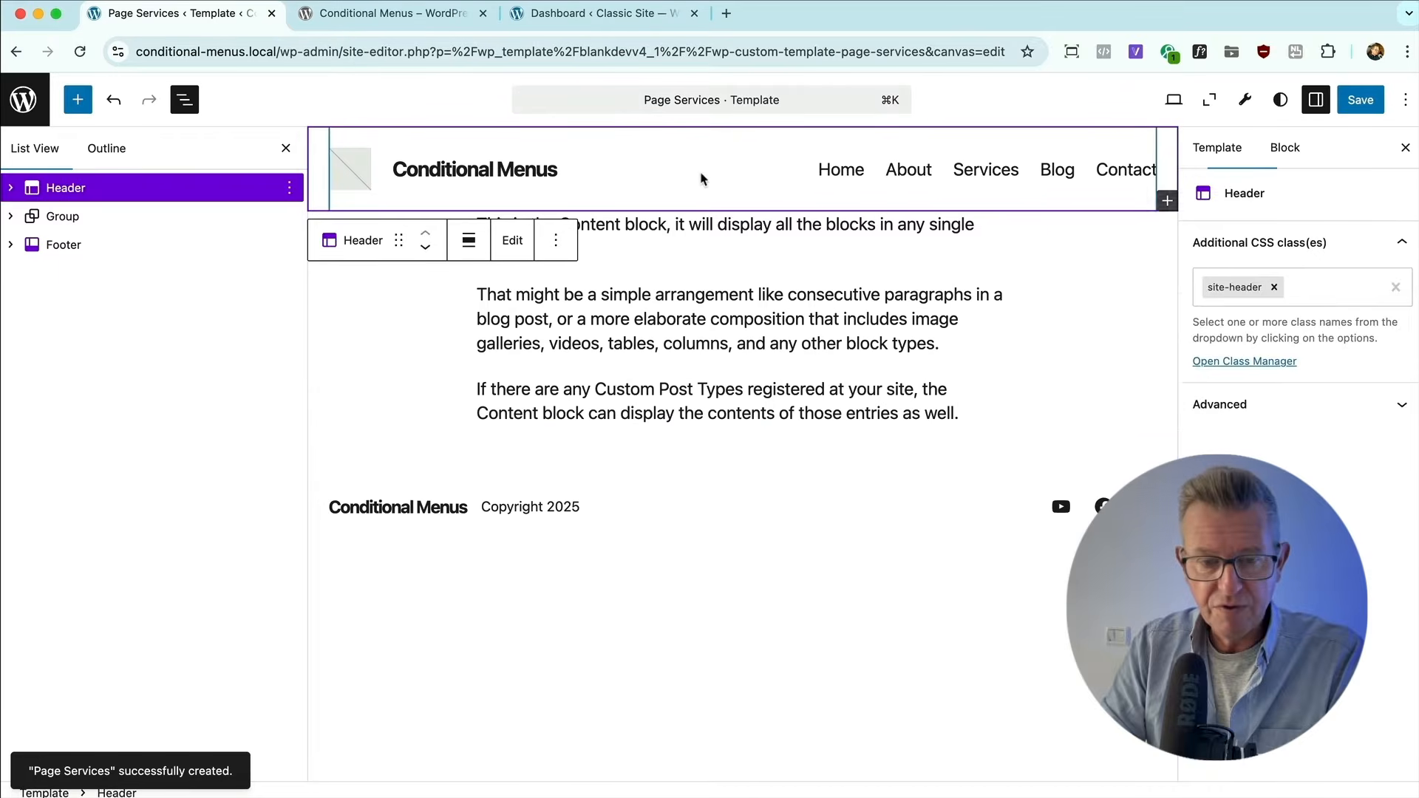
key(BackSpace)
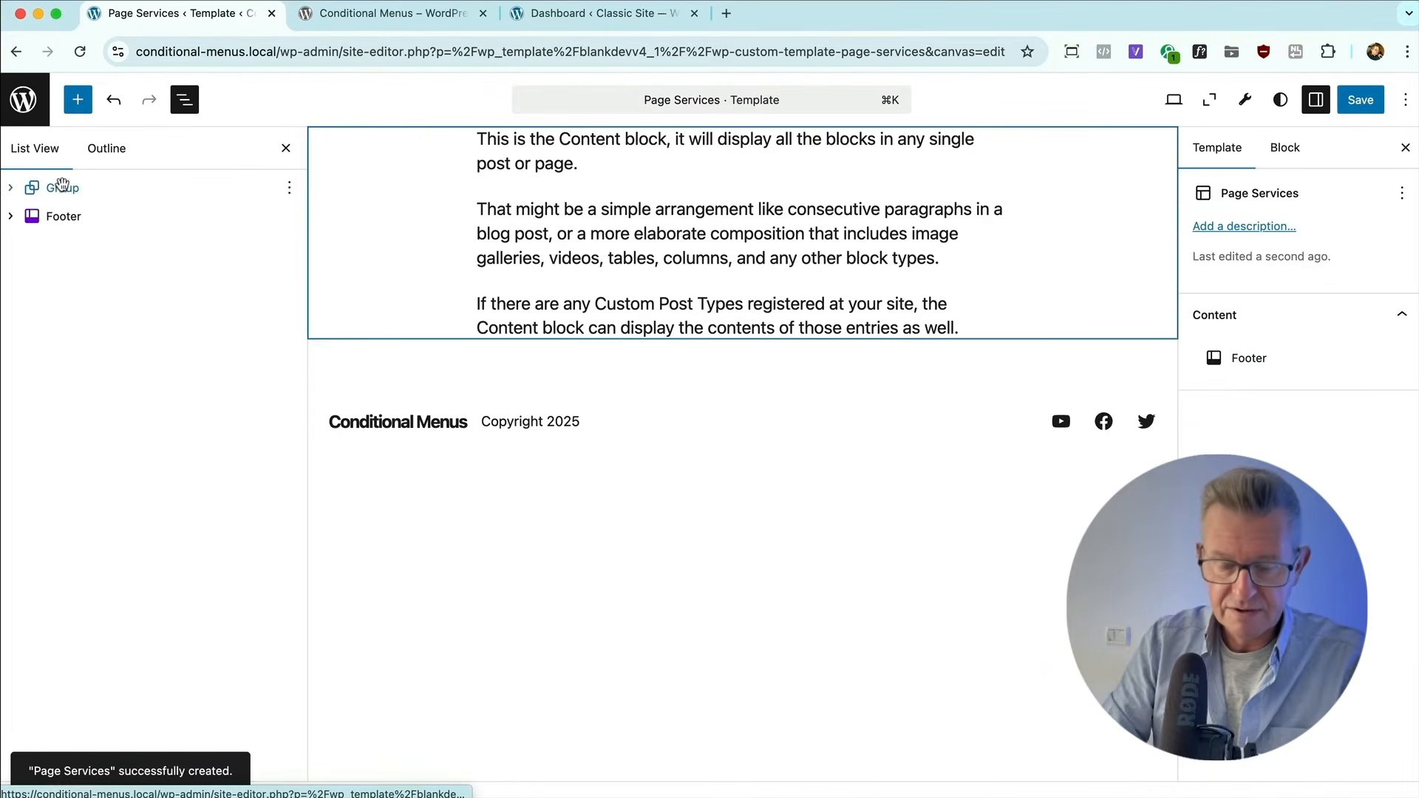
click(59, 186)
key(super+alt+t)
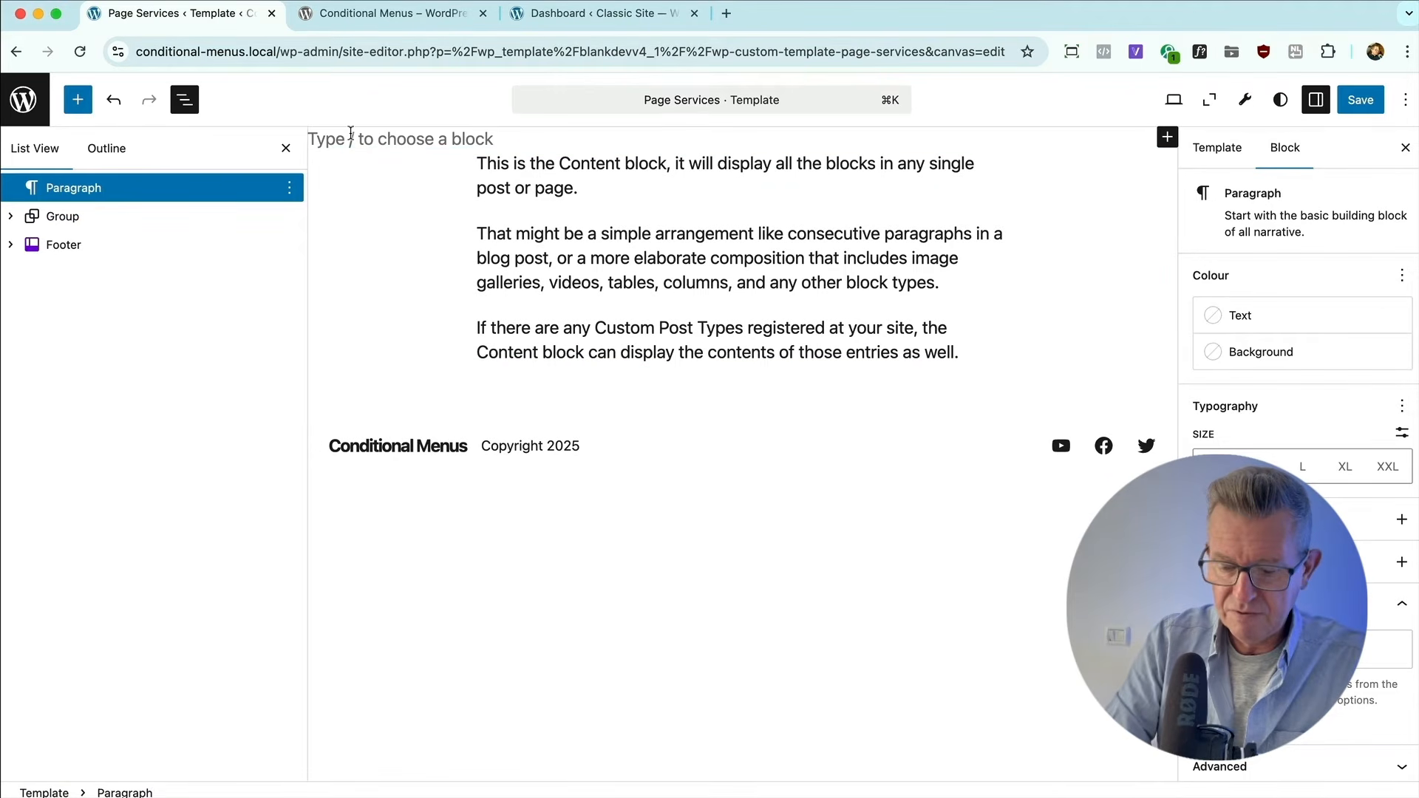
text(/te)
key(Return)
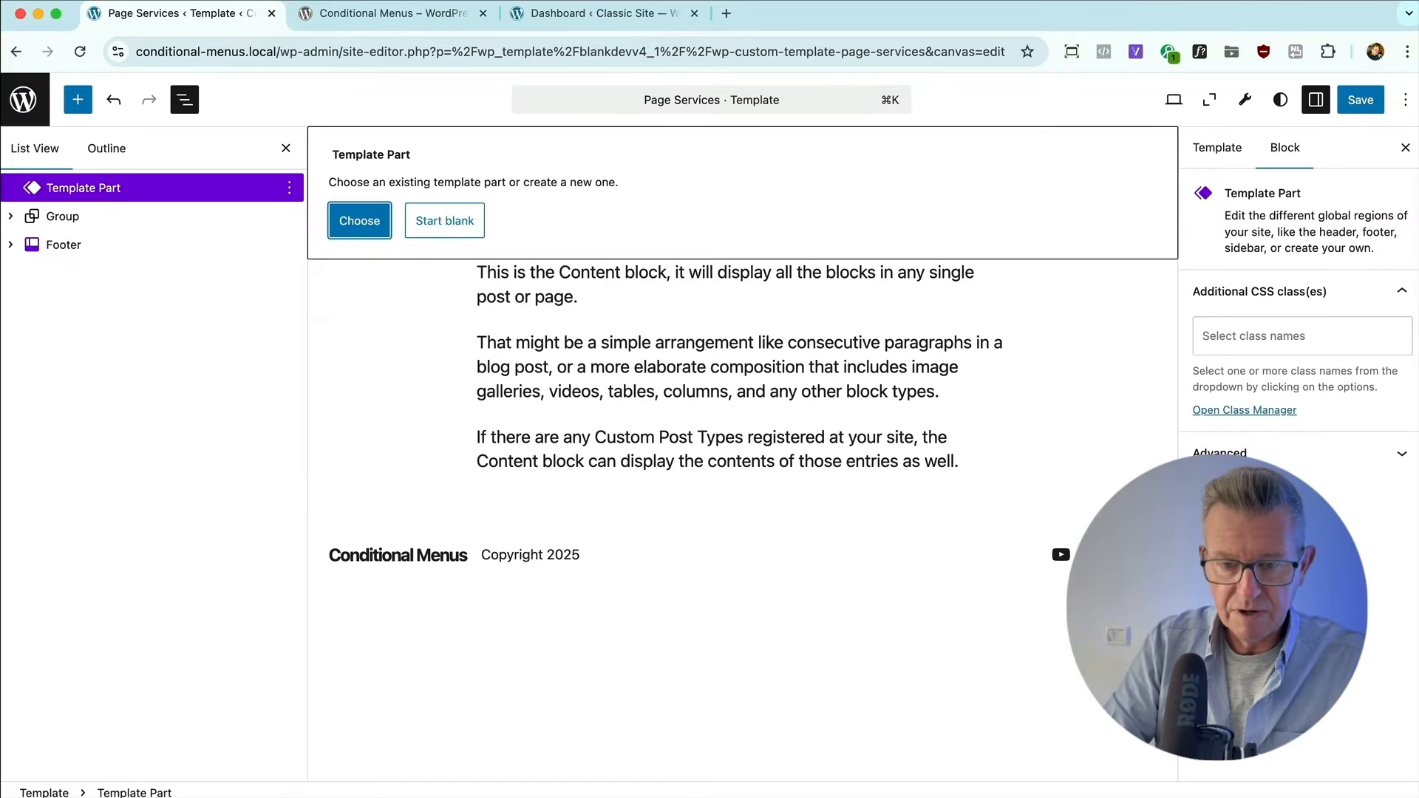
click(357, 220)
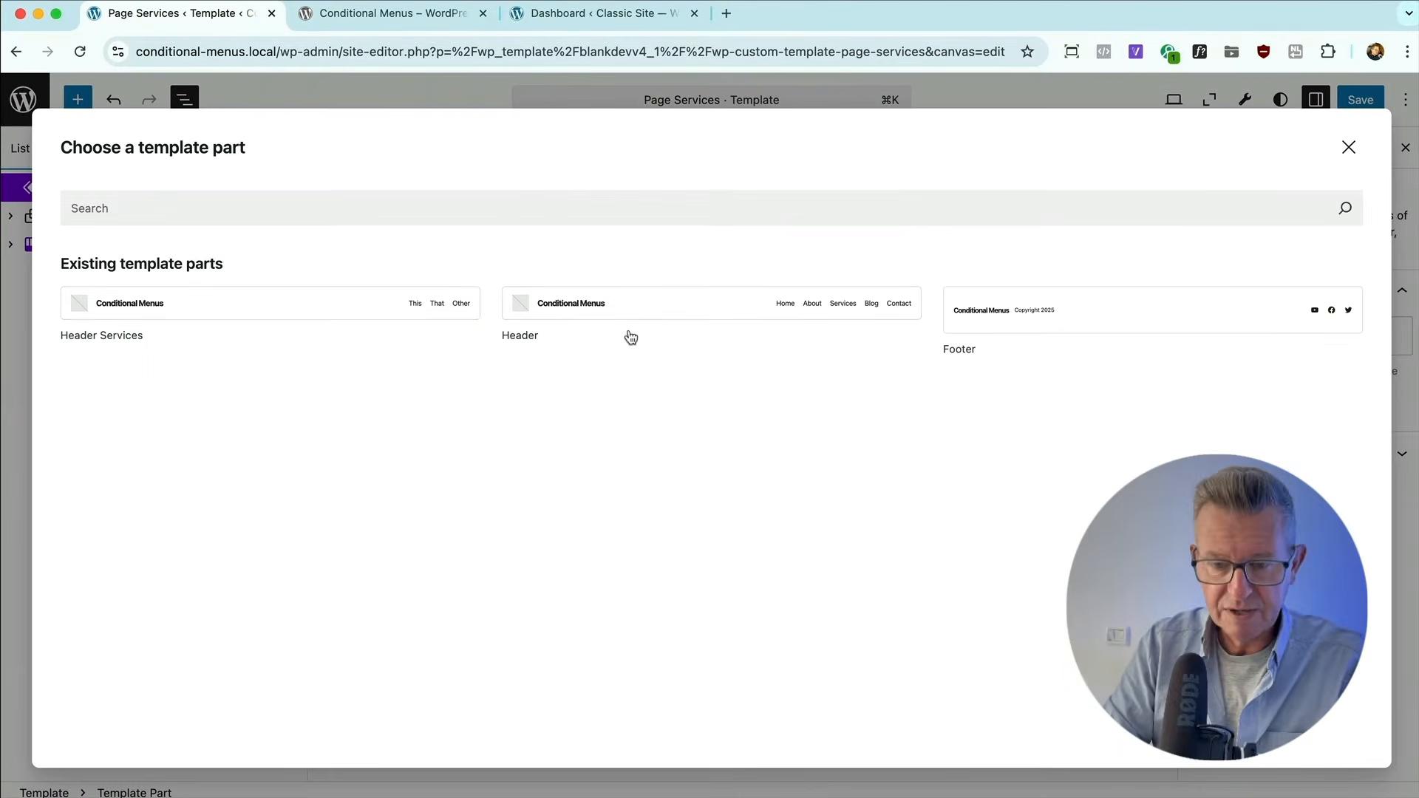
click(349, 343)
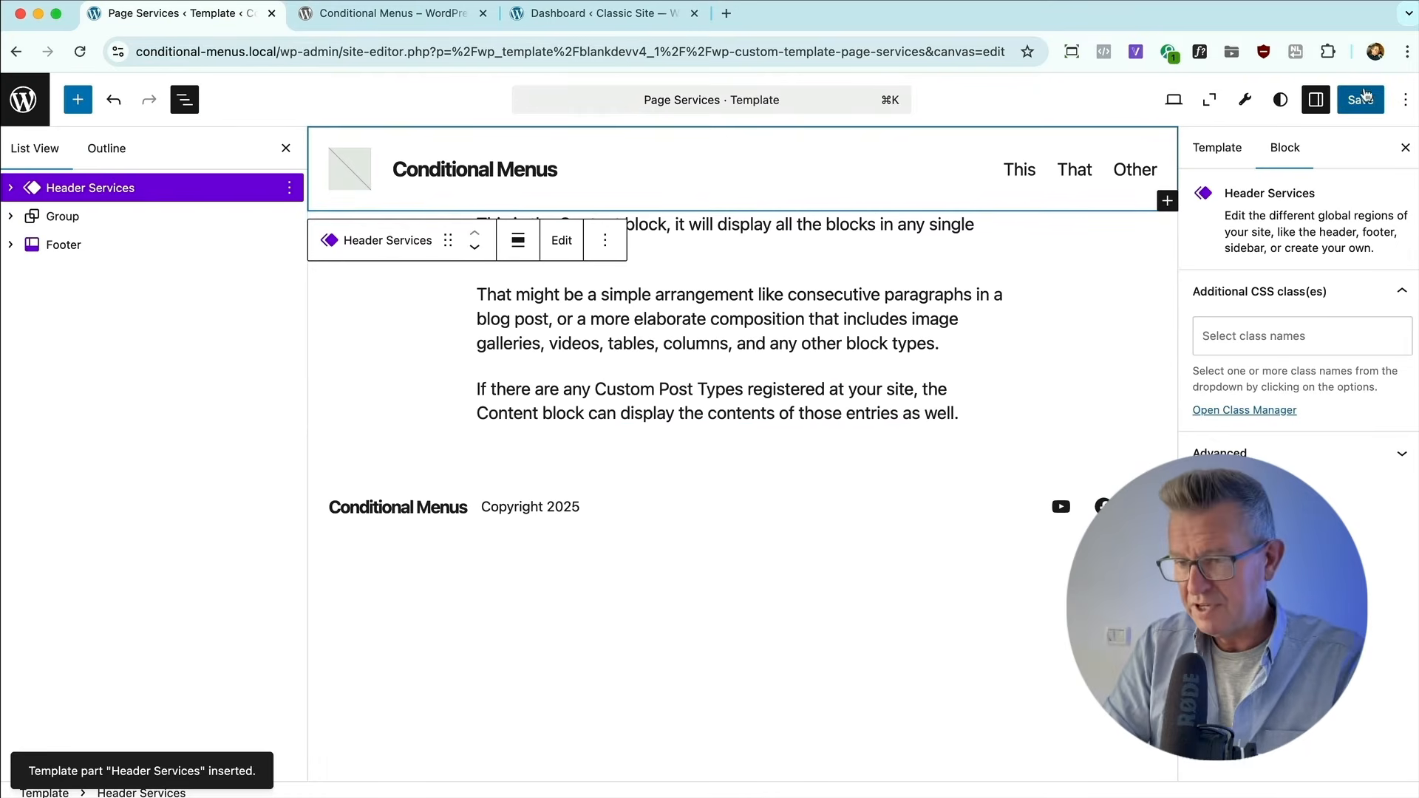
click(1361, 99)
Open the Services page on the front end in the other browser, and return to the template editor.
key(super+Tab)
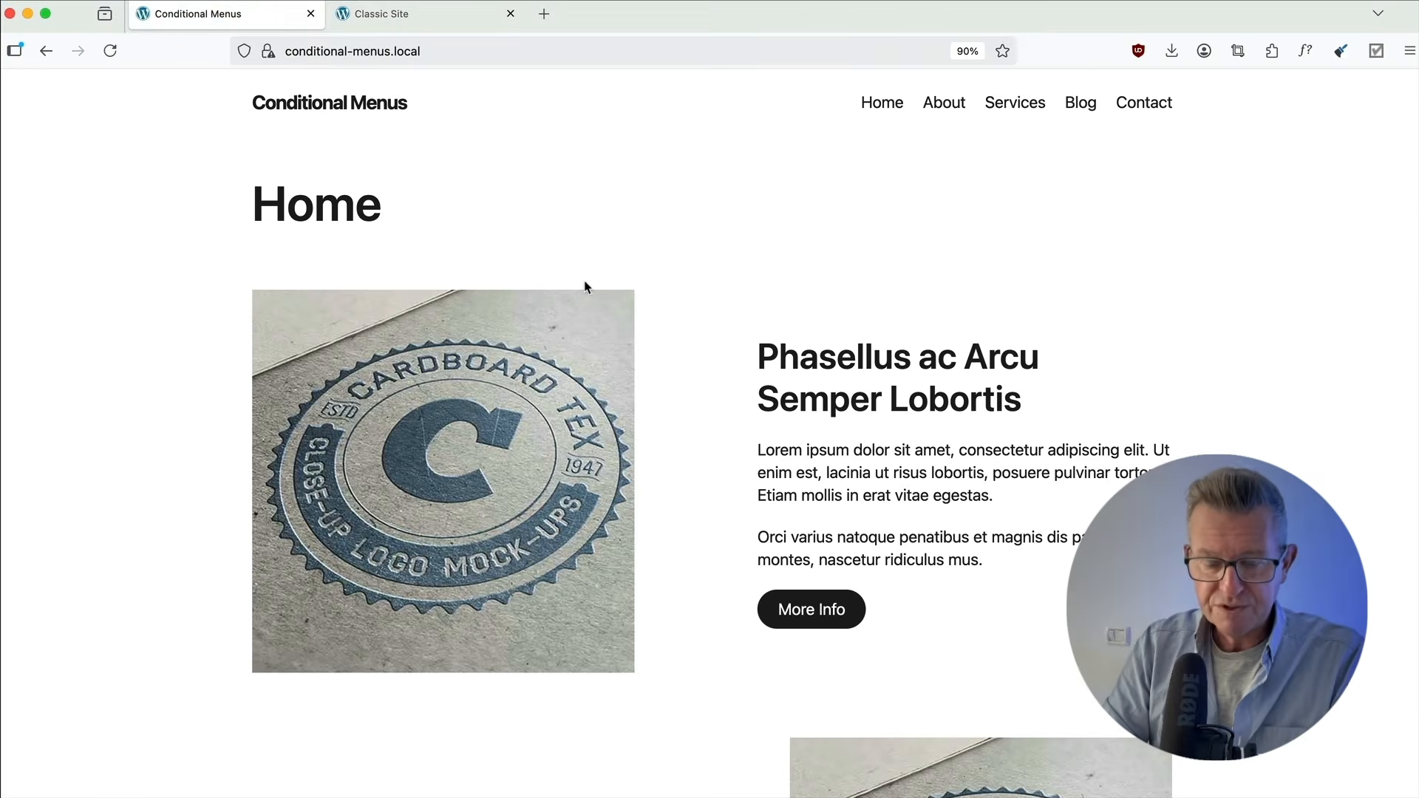
click(1015, 108)
key(super+Tab)
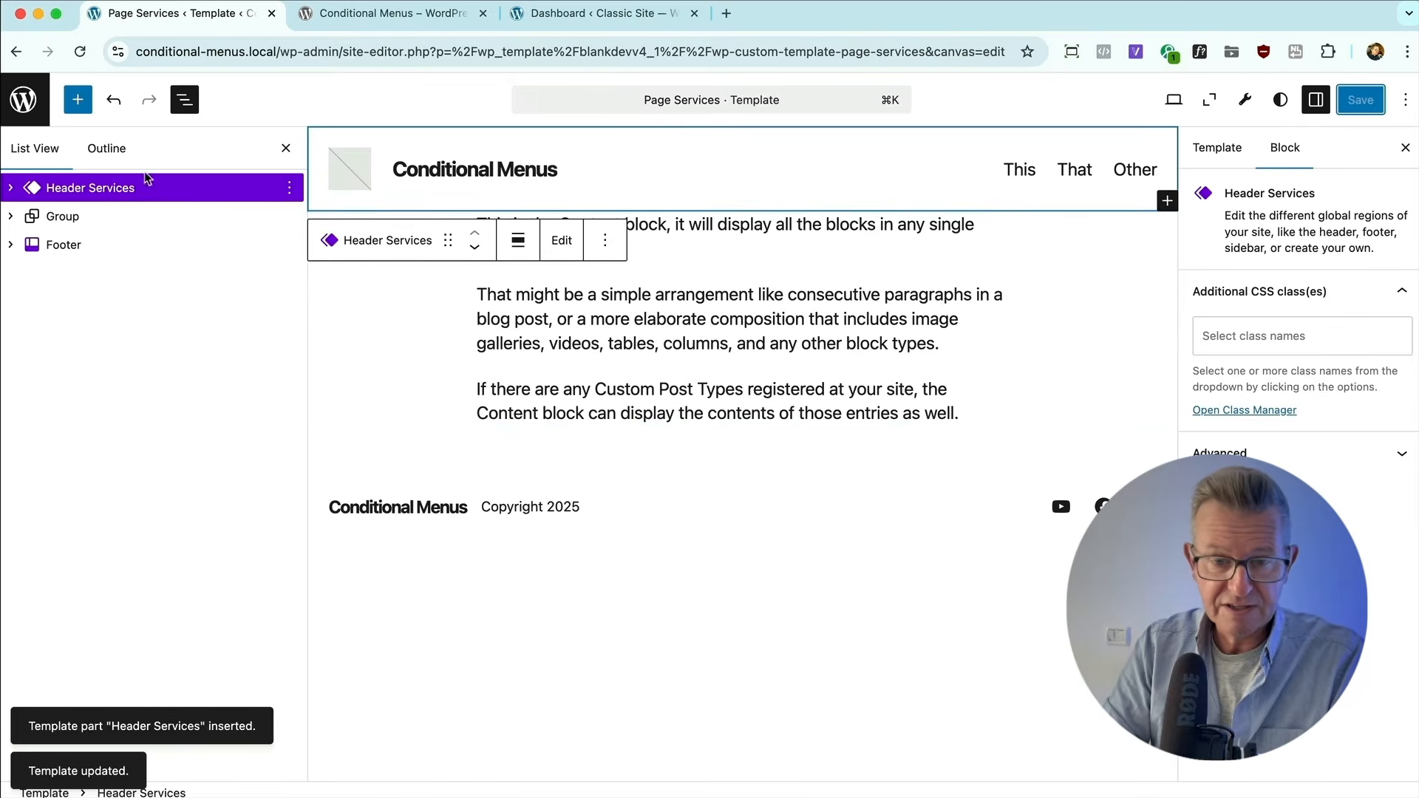
Change the template of the Services page to Page Services and save the page.
click(23, 99)
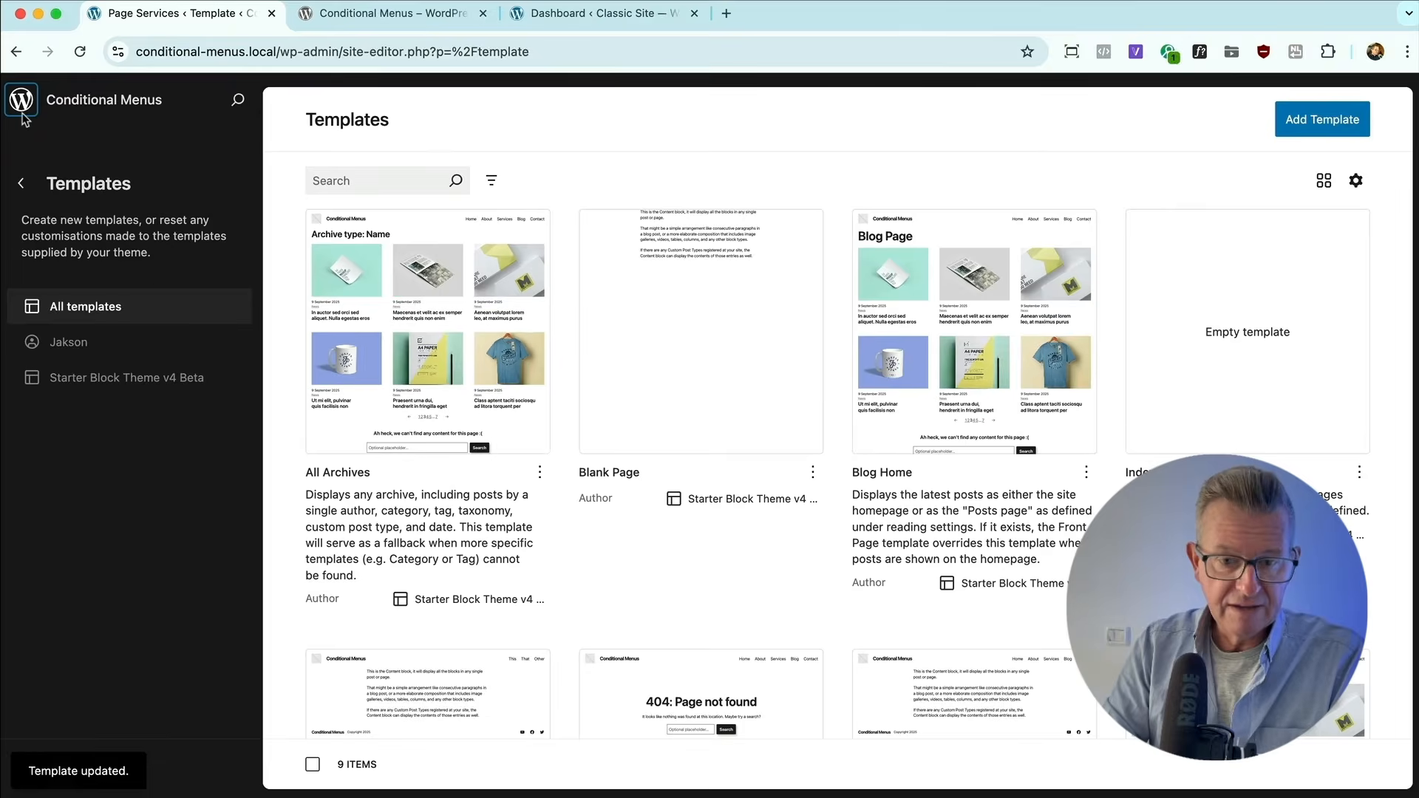
click(23, 110)
scroll(336, 396, down, 5)
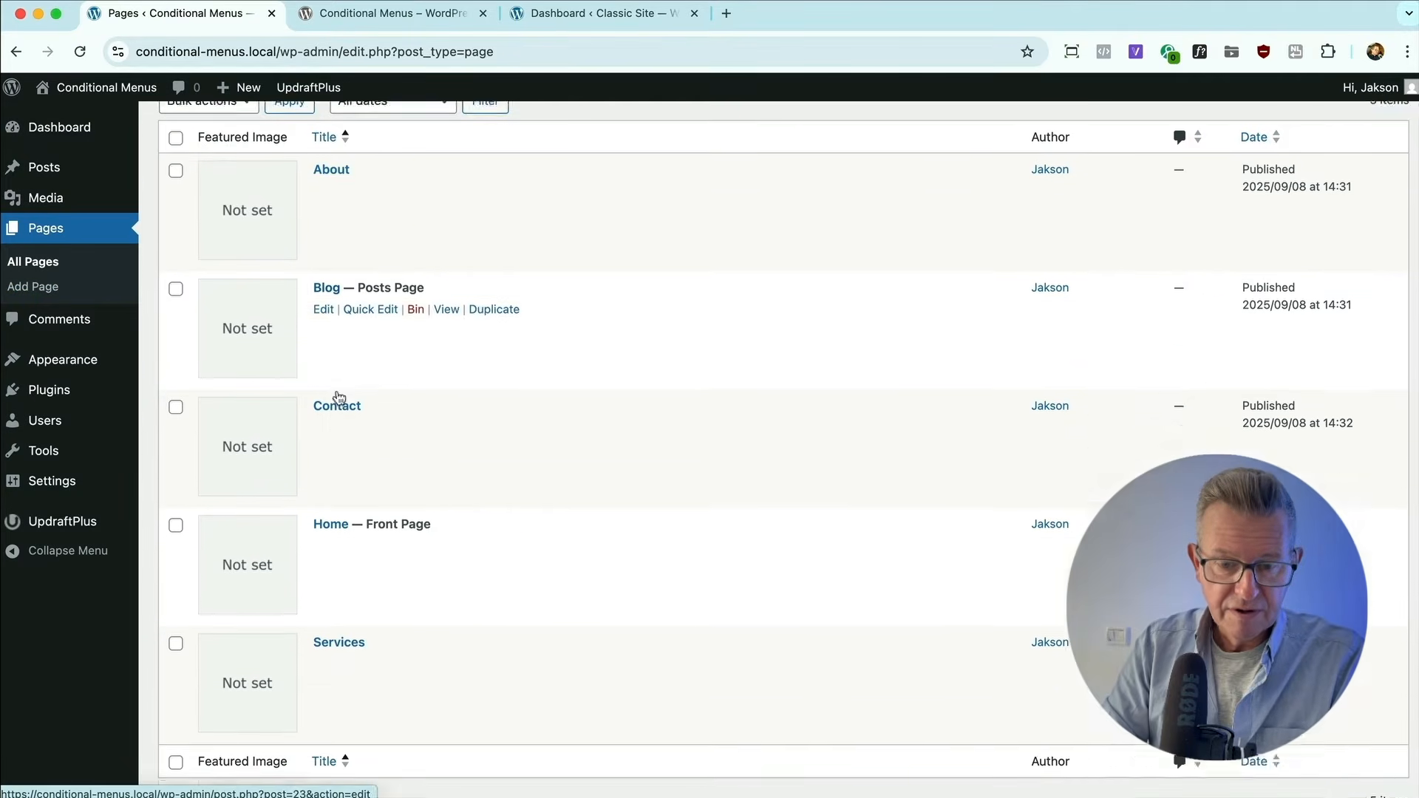
click(339, 566)
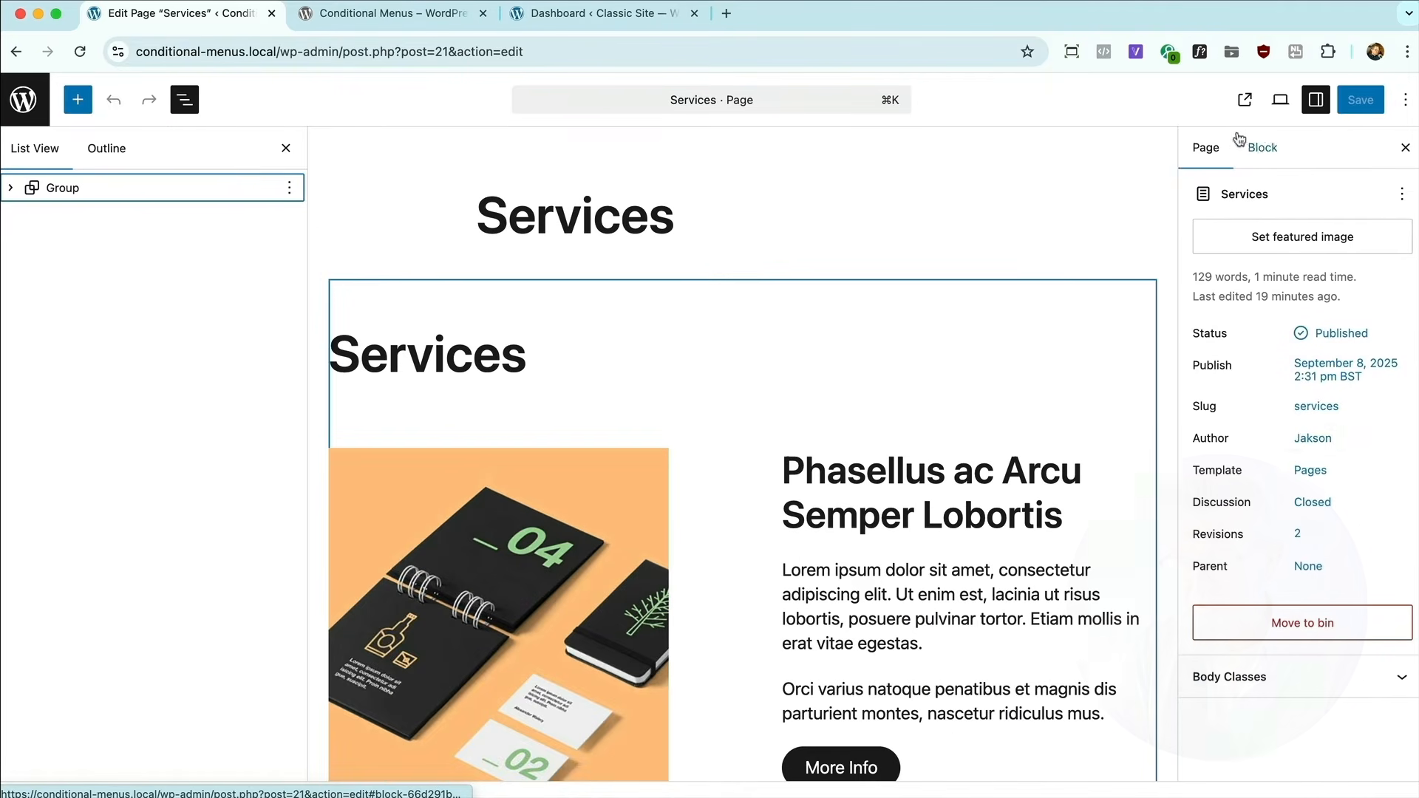
click(1303, 475)
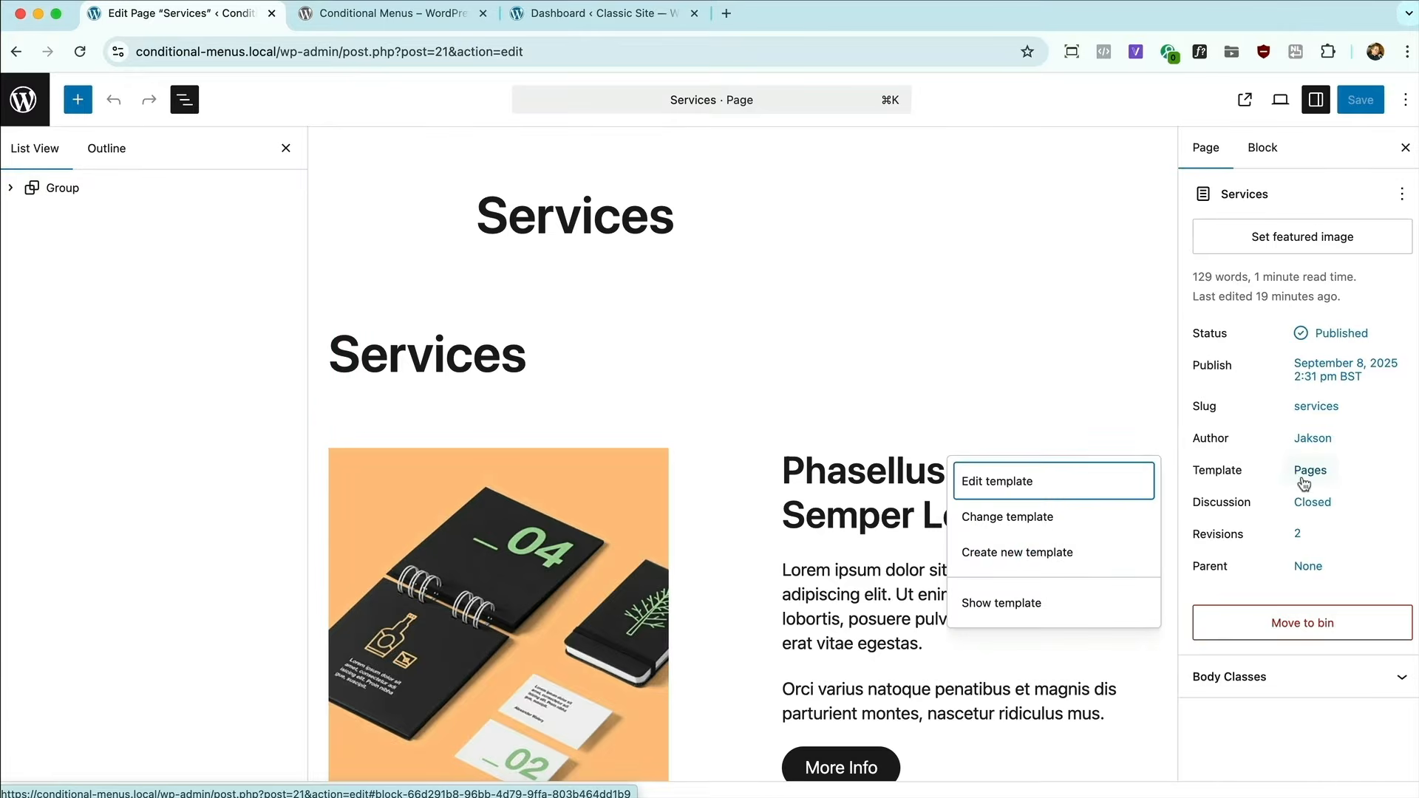
click(1007, 517)
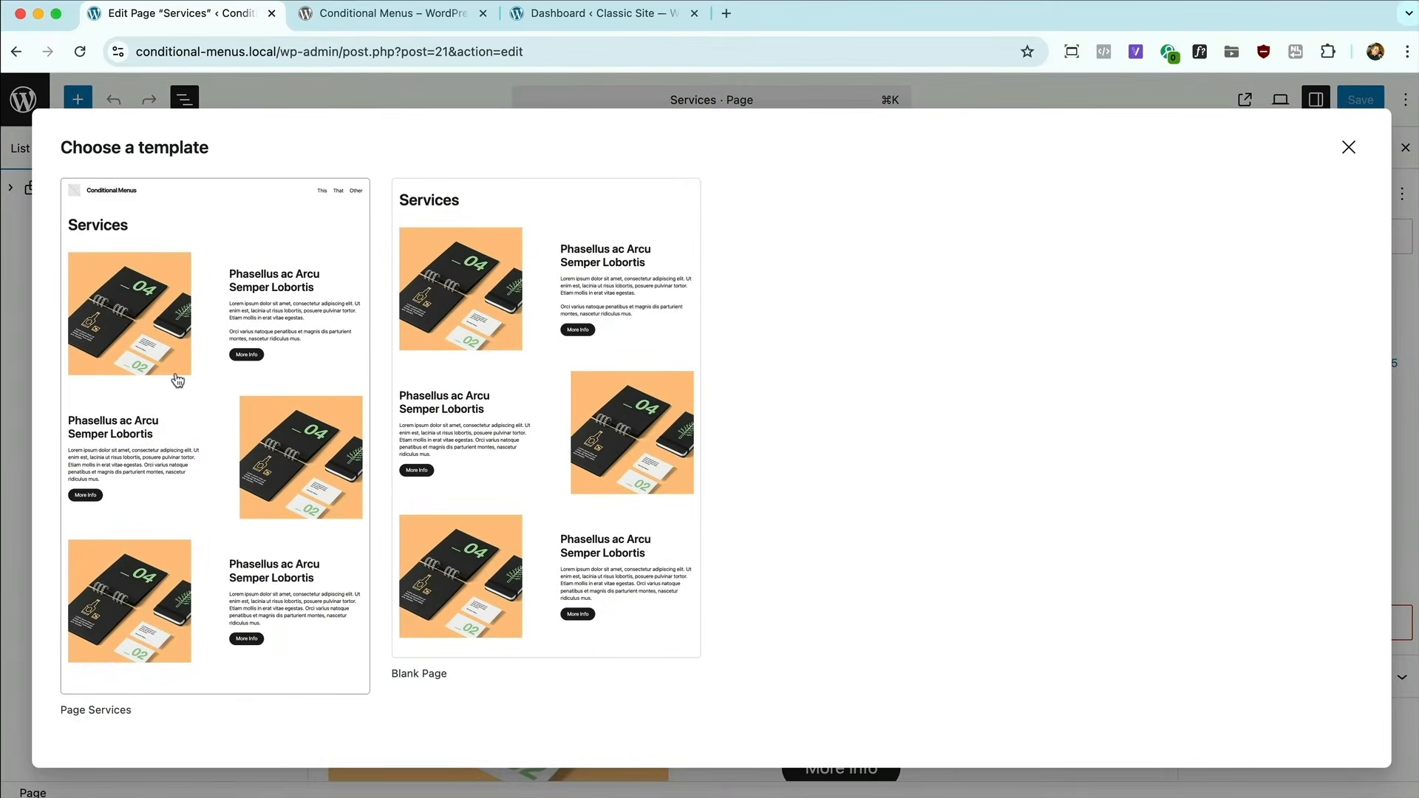
click(202, 463)
click(1360, 106)
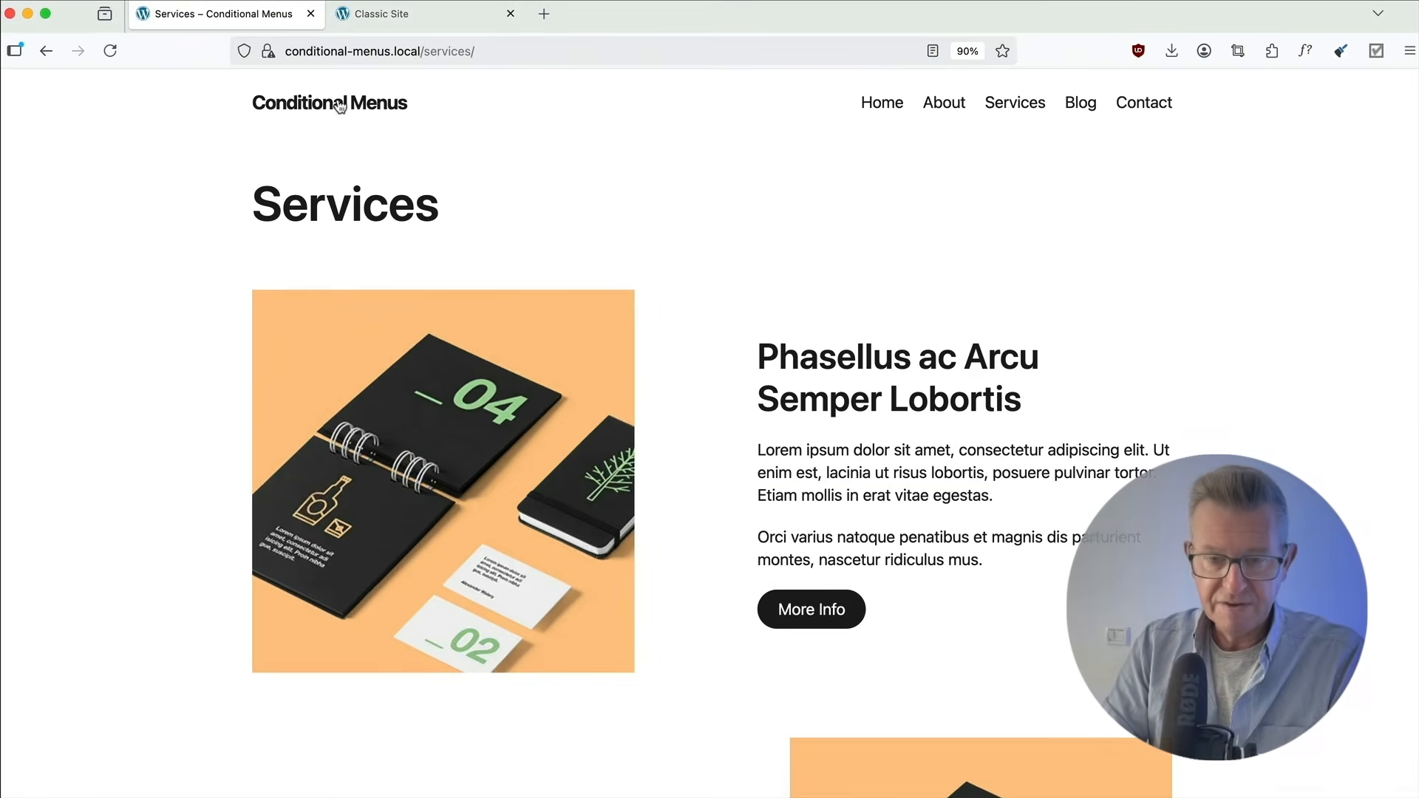
Check the Services page's navigation menu on the front end and return to the page editor.
click(1015, 103)
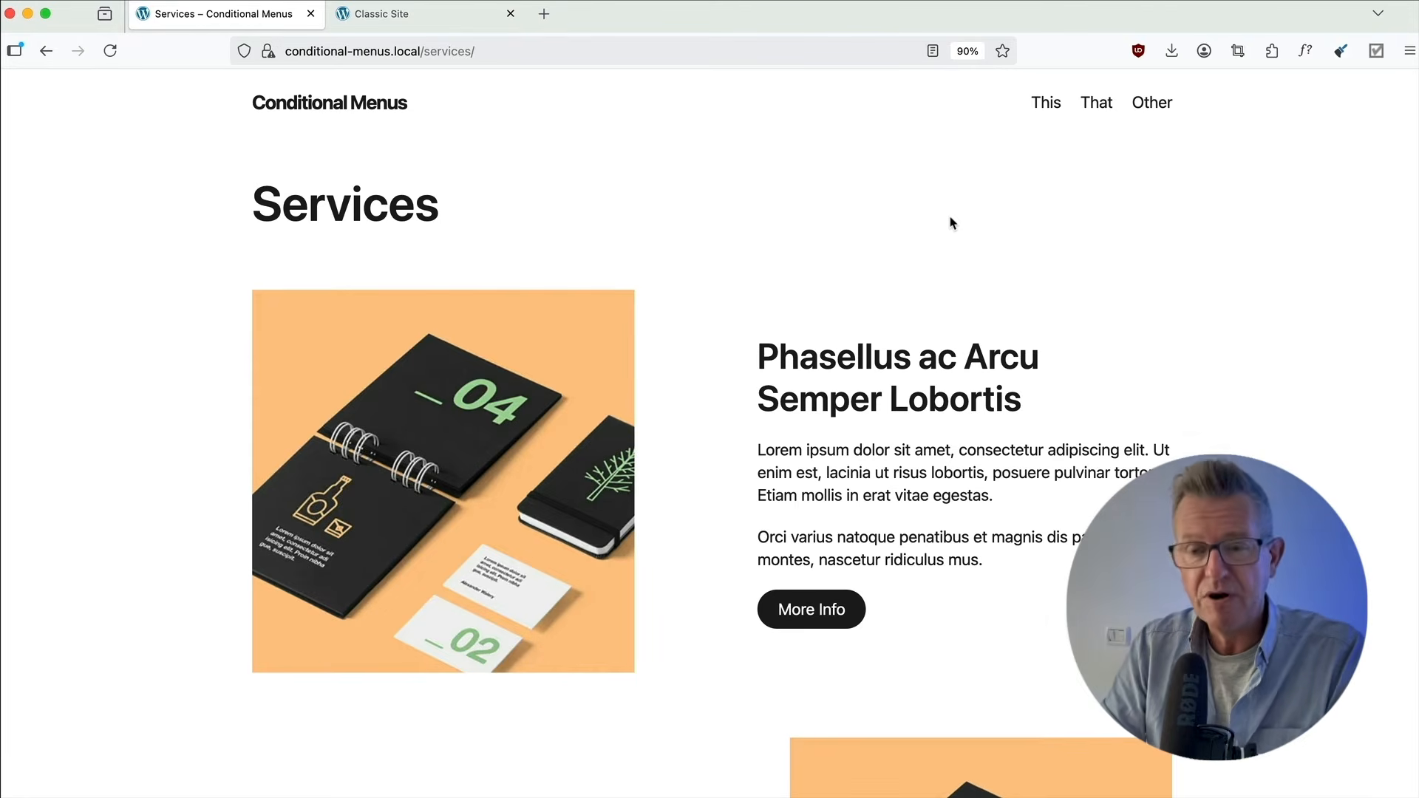
key(super+Tab)
click(477, 400)
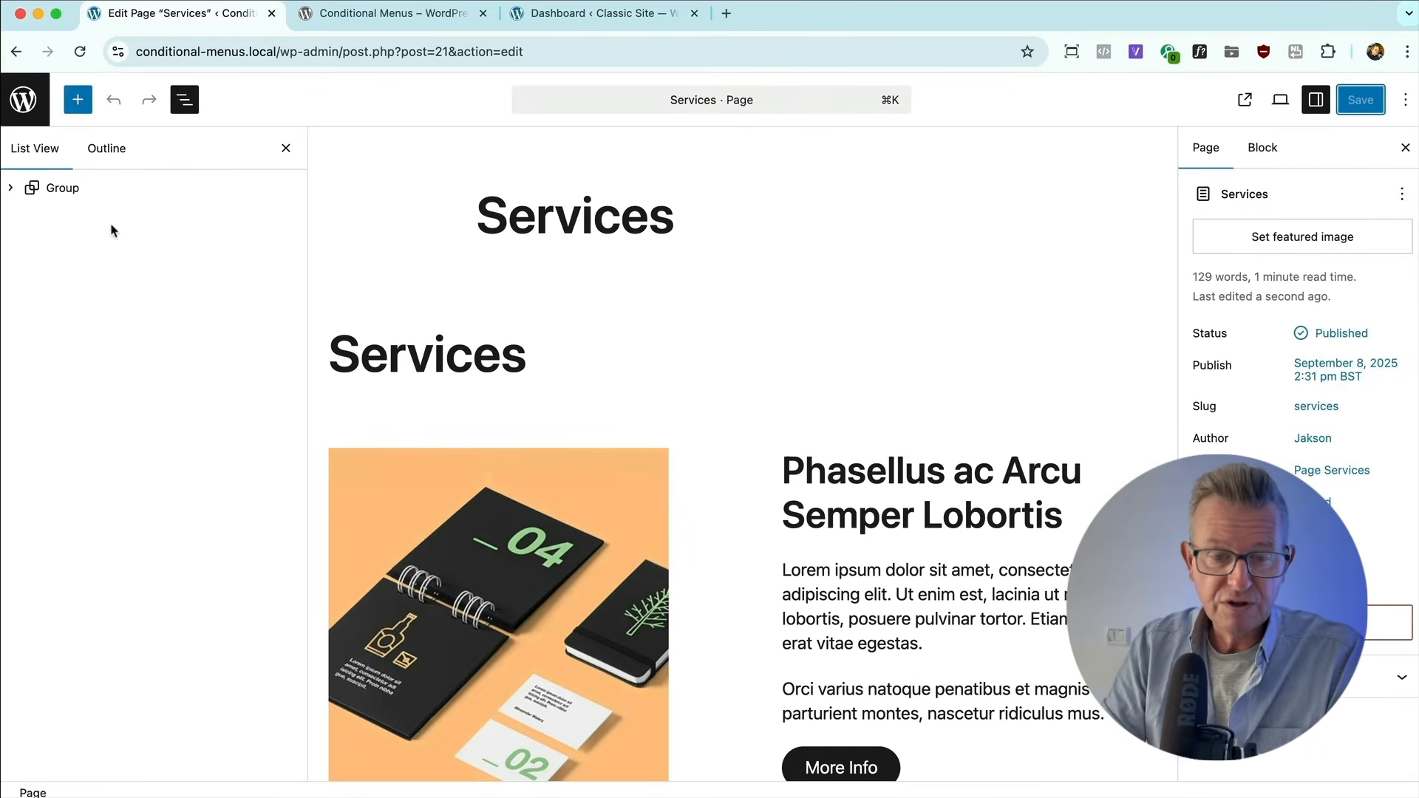
Open the site editor's list of all templates and review Page Services alongside the other templates.
click(23, 98)
mouse_move(45, 367)
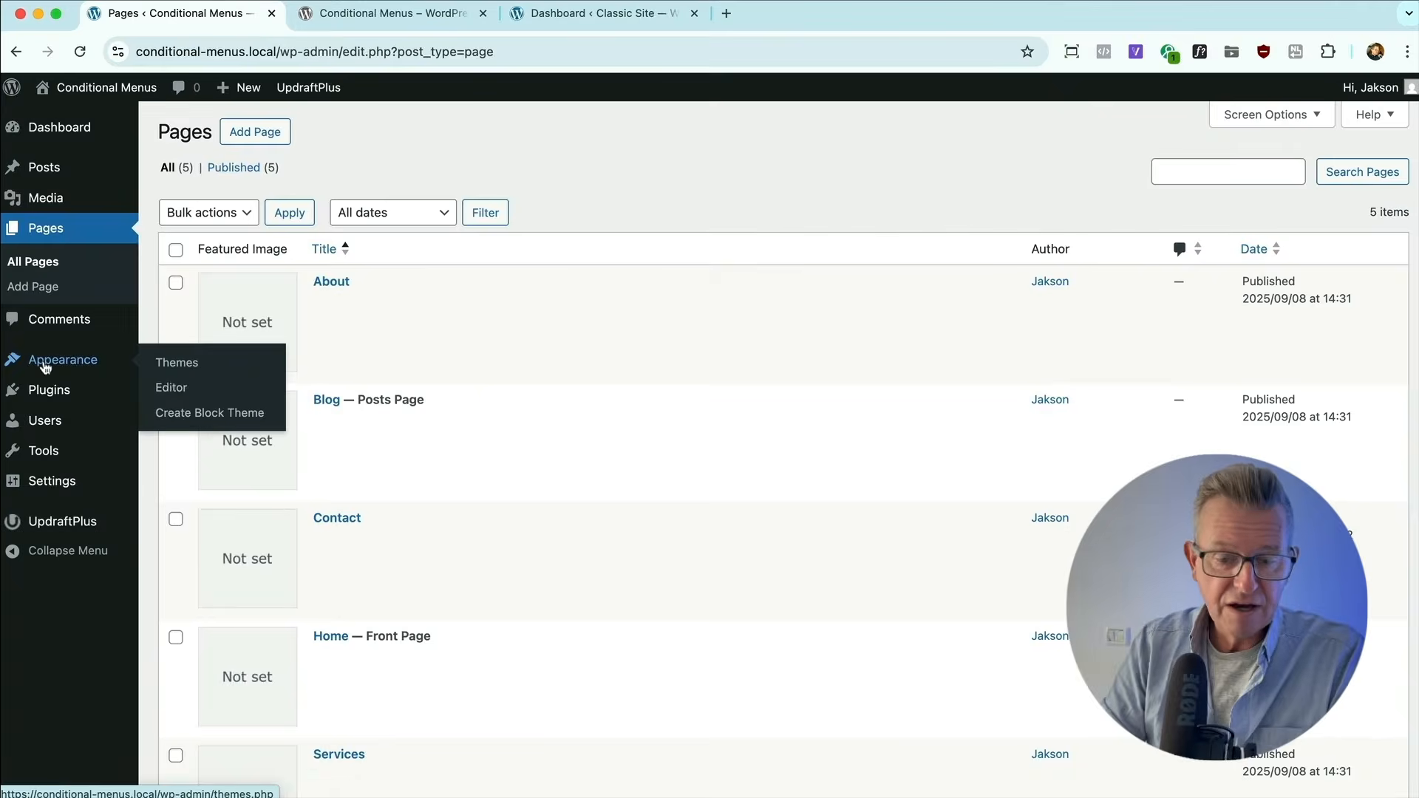
click(201, 398)
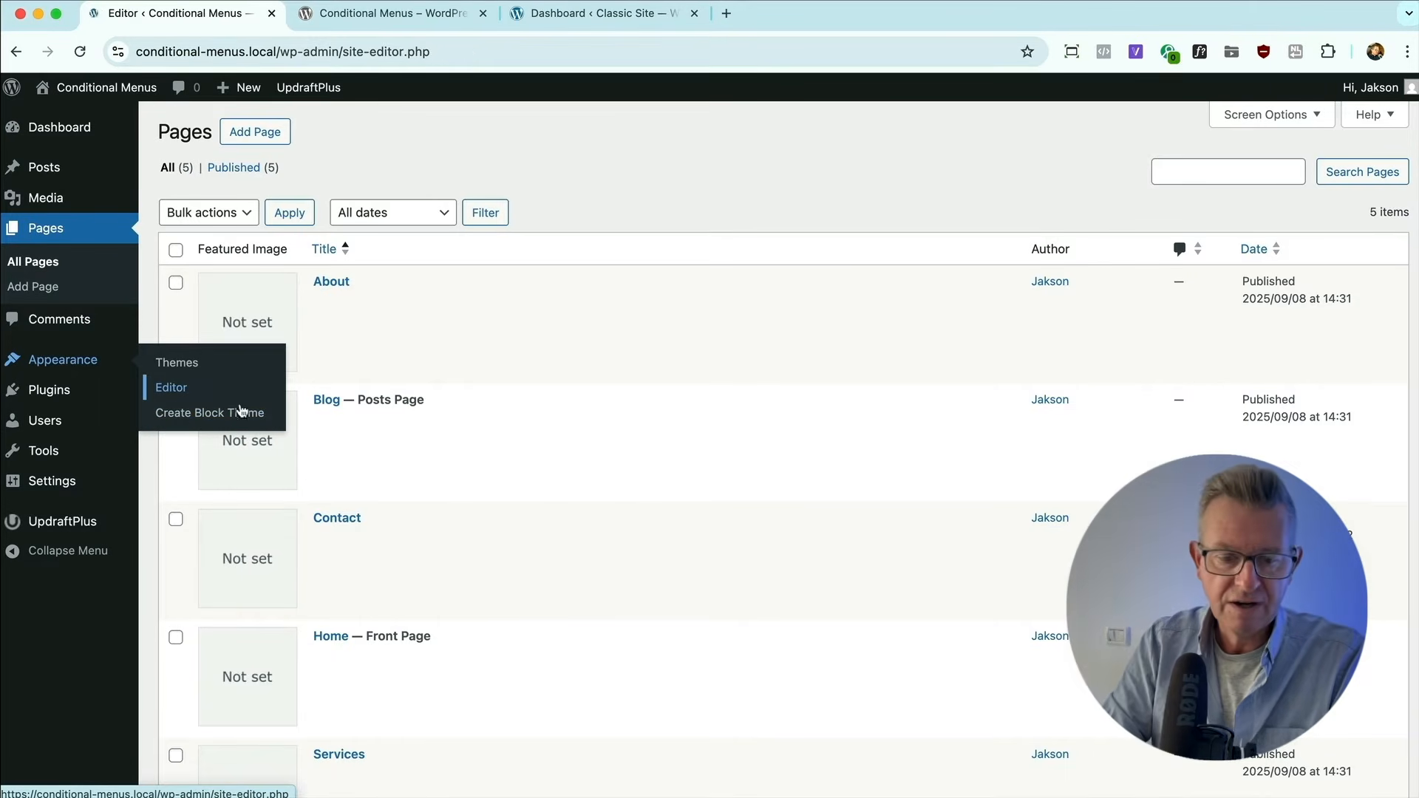
click(114, 388)
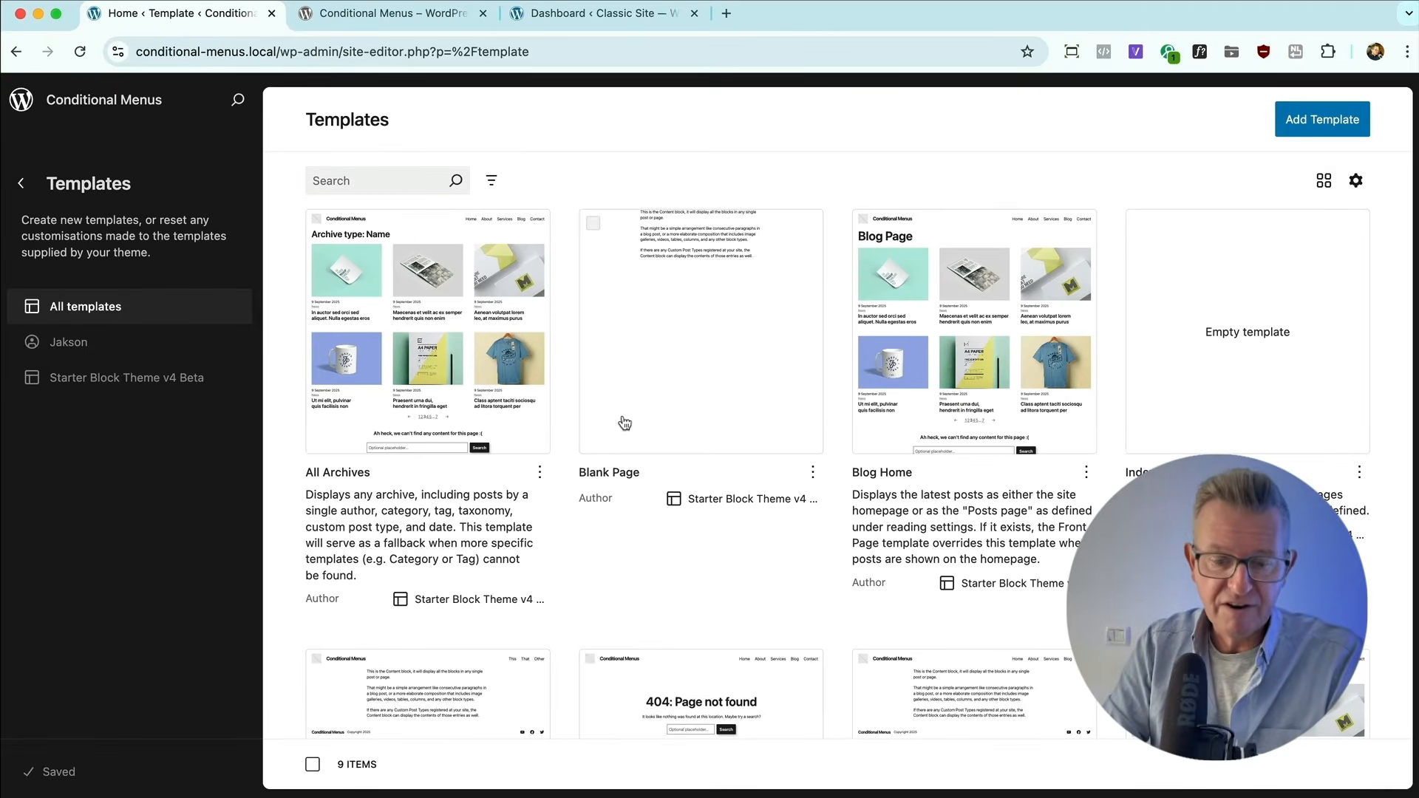
scroll(1034, 432, down, 5)
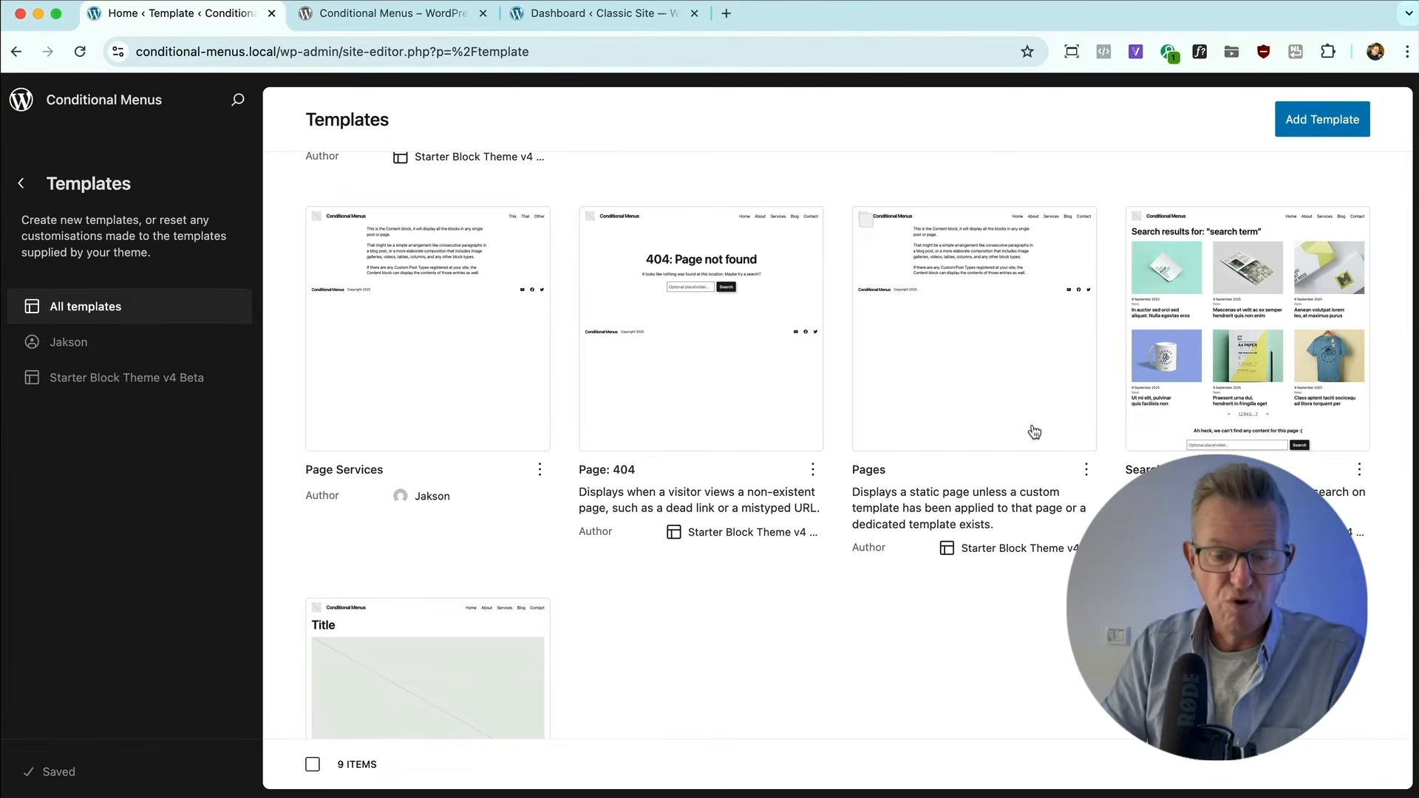
scroll(915, 540, down, 2)
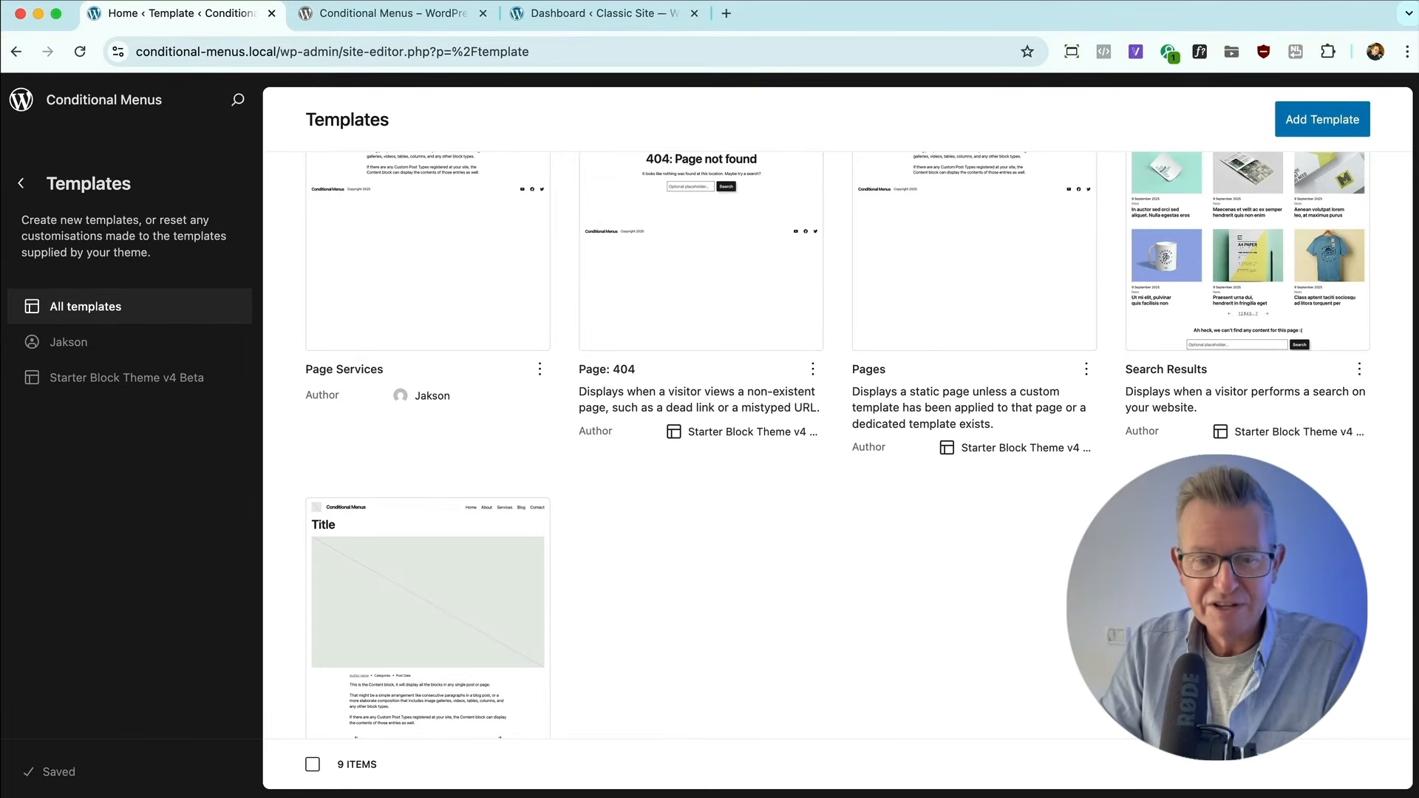
Review the description, usage instructions and ratings of the Conditional Menus plugin on its WordPress.org page.
click(362, 22)
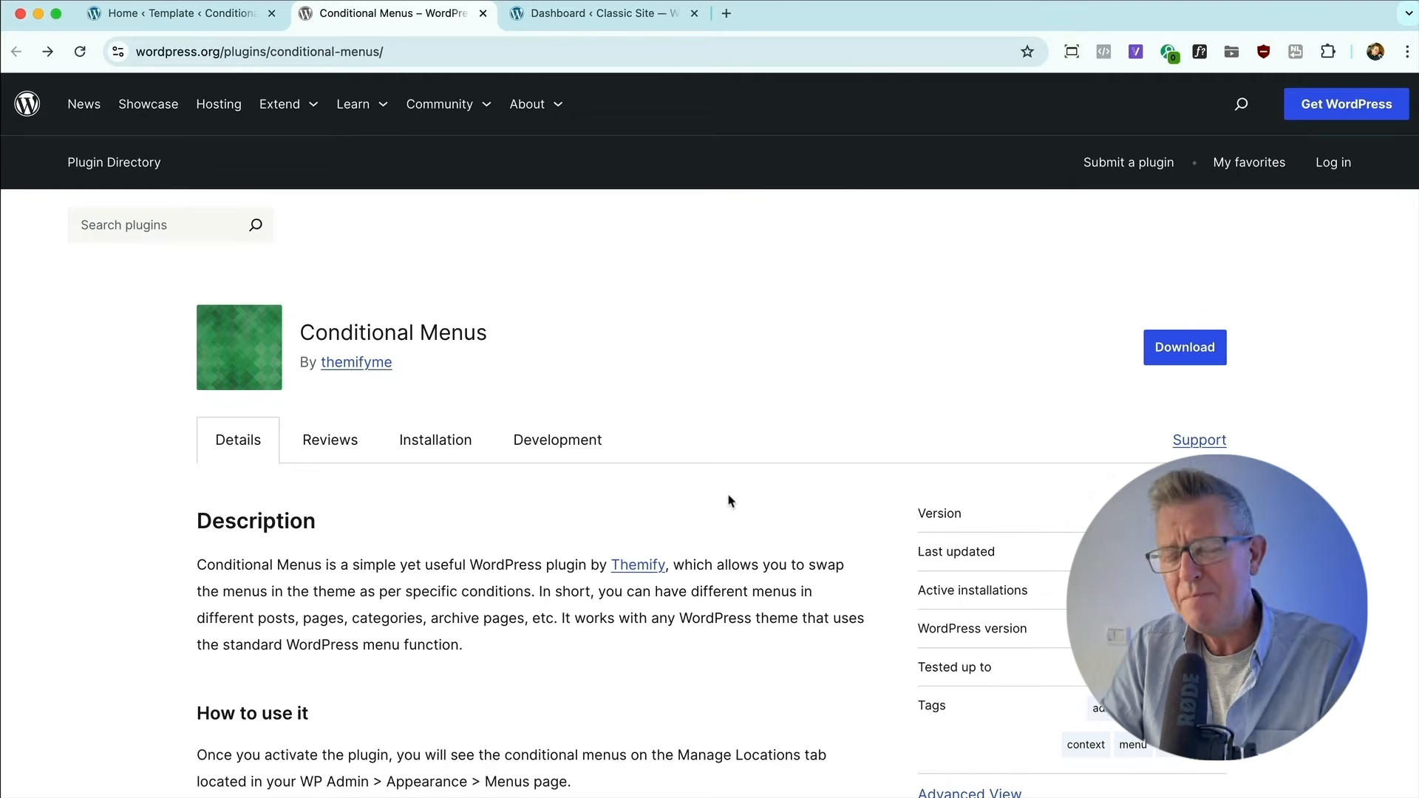
scroll(619, 493, down, 1)
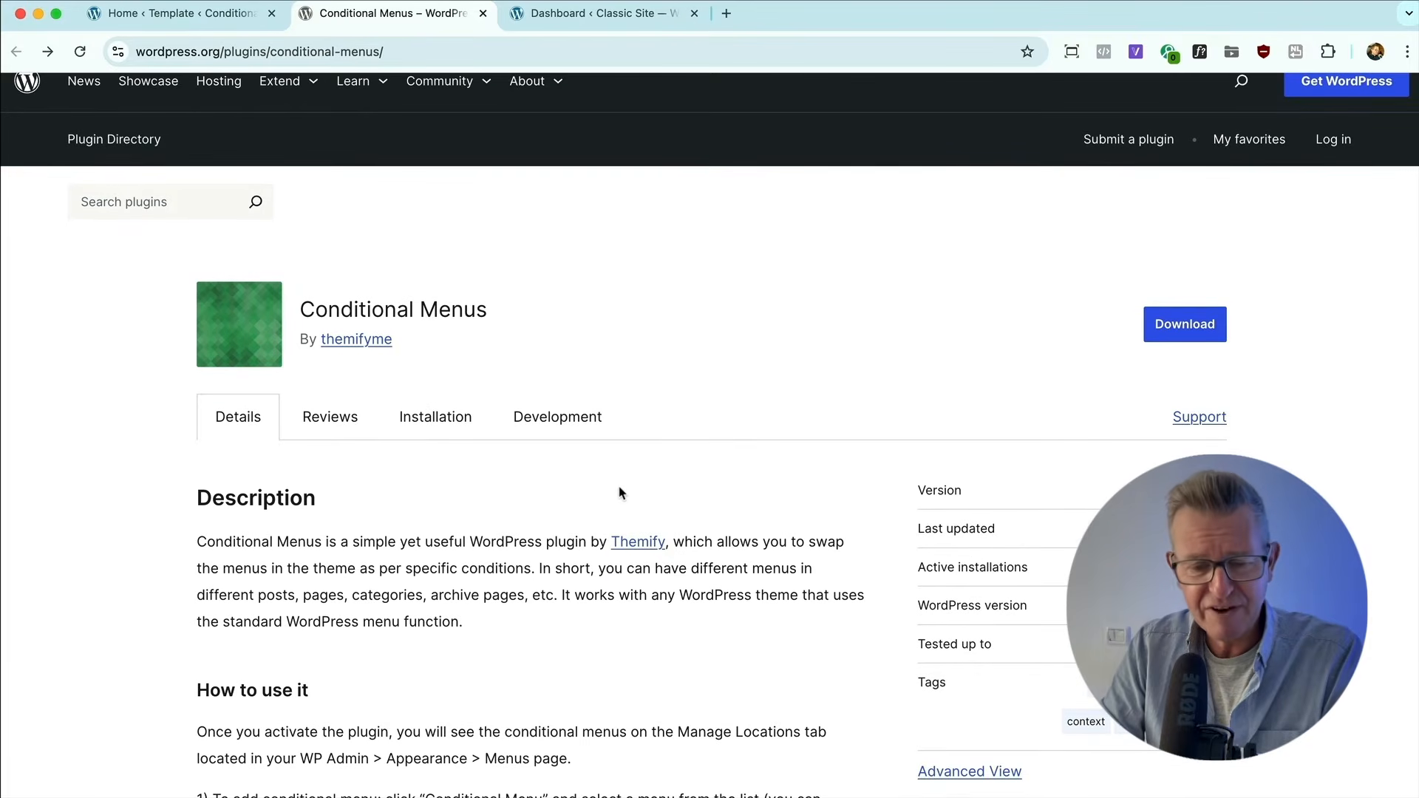
scroll(619, 493, down, 2)
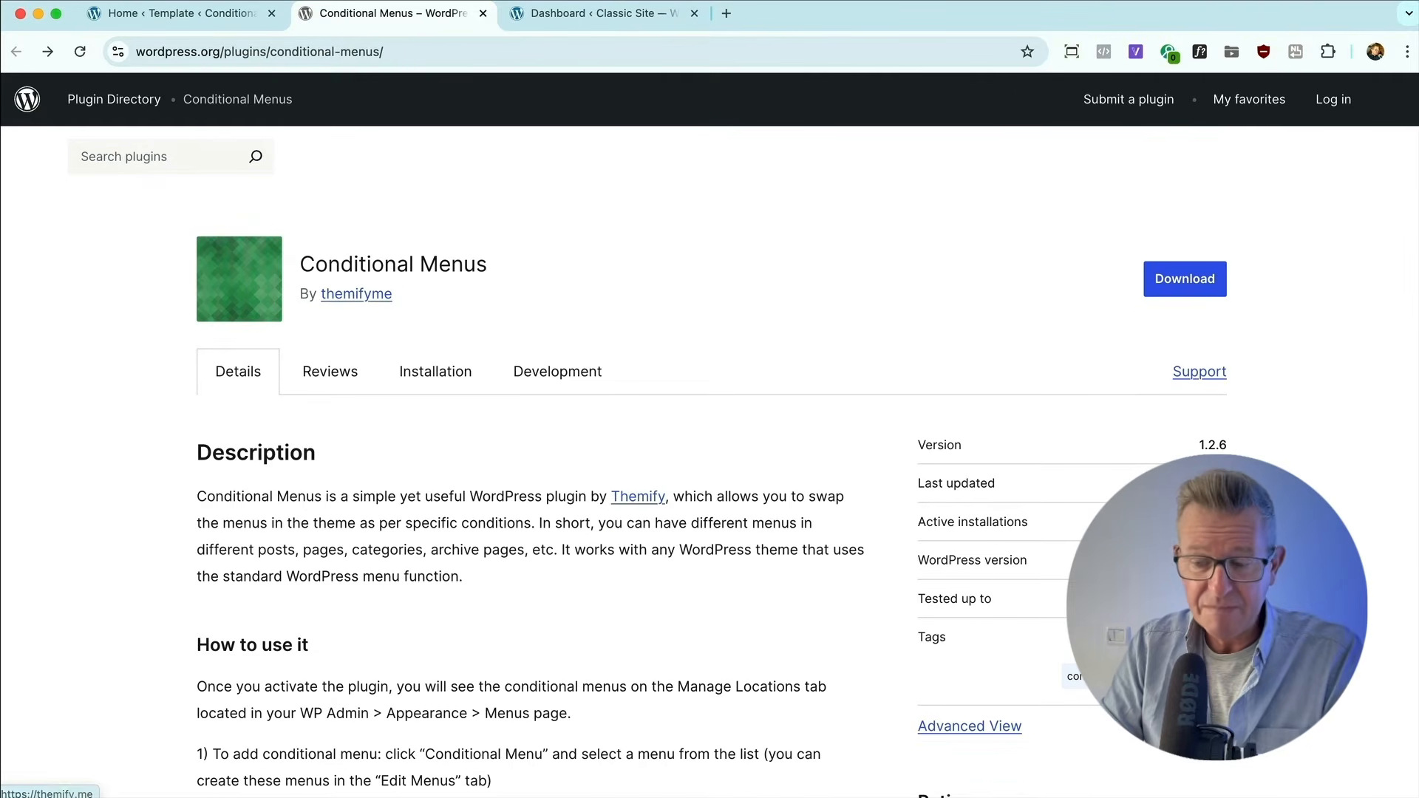
scroll(619, 493, down, 5)
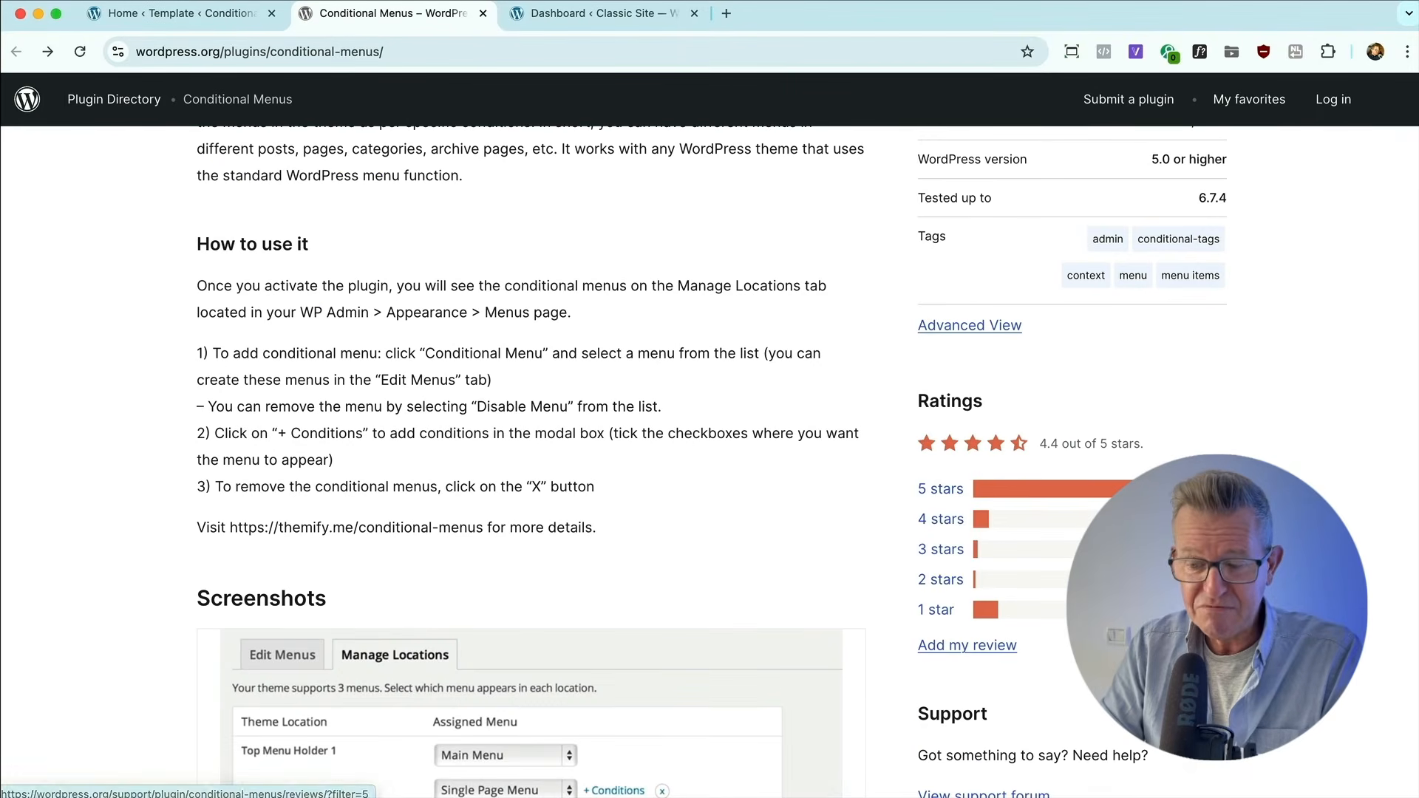
scroll(882, 453, up, 6)
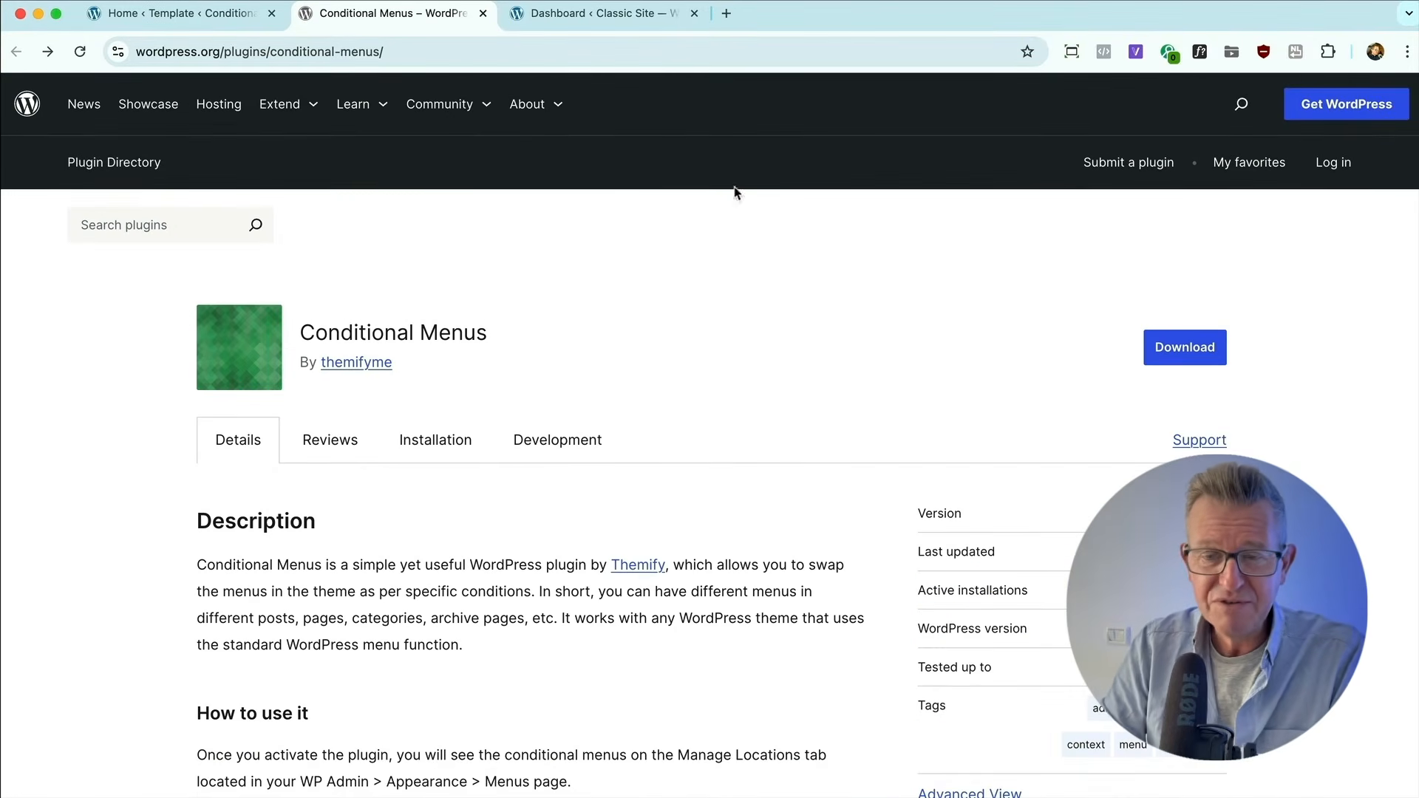
Open the Classic Site dashboard and view the Classic Site's home page in the other browser.
click(629, 13)
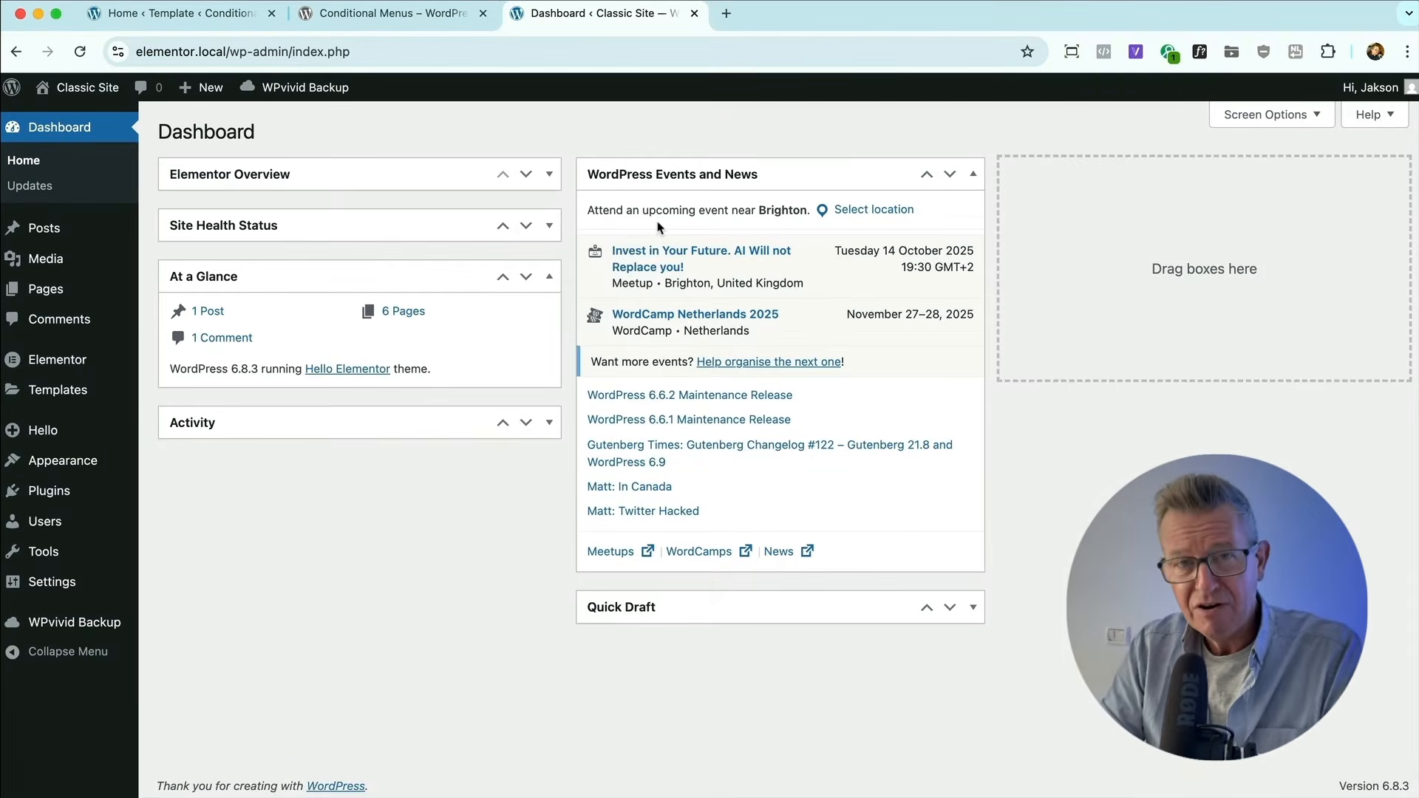
key(super+Tab)
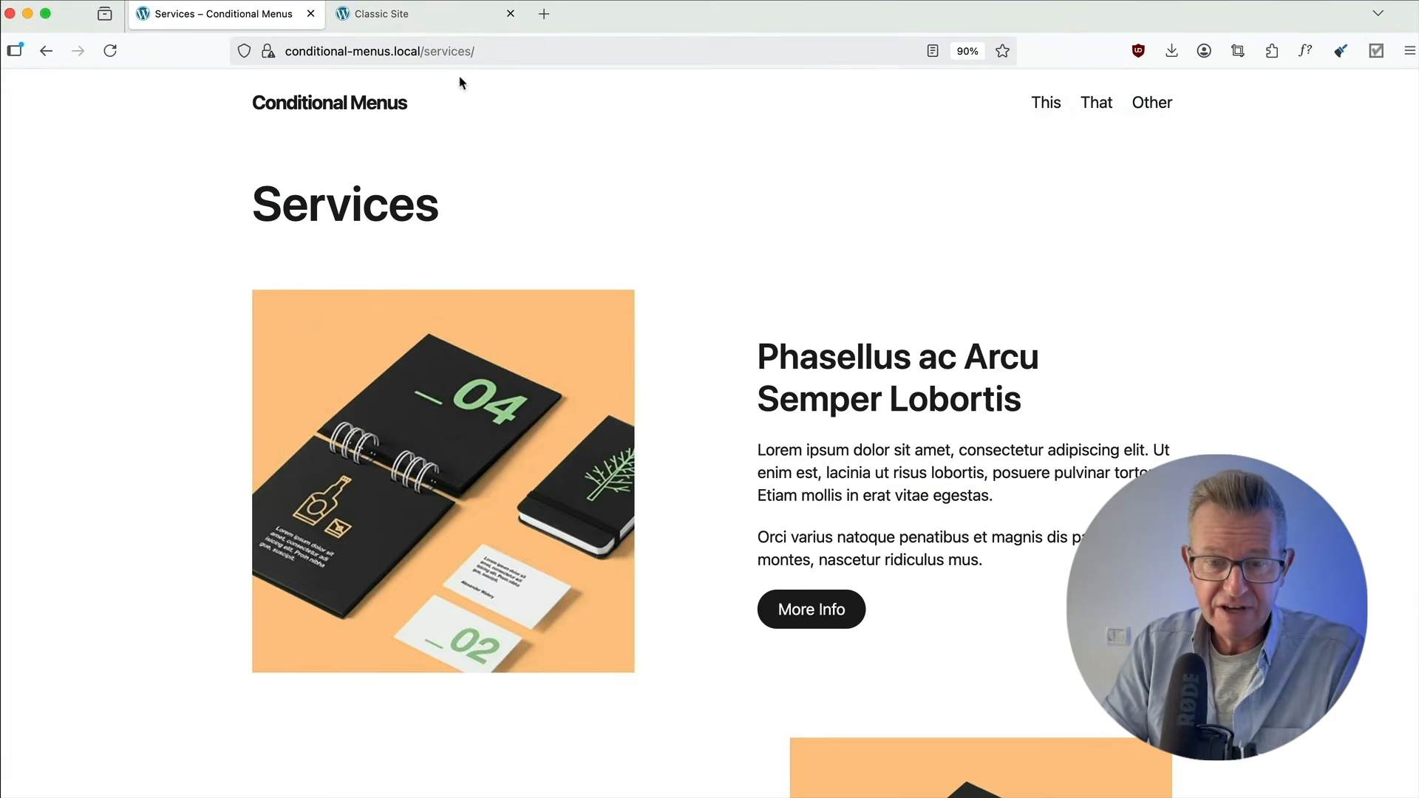
click(399, 16)
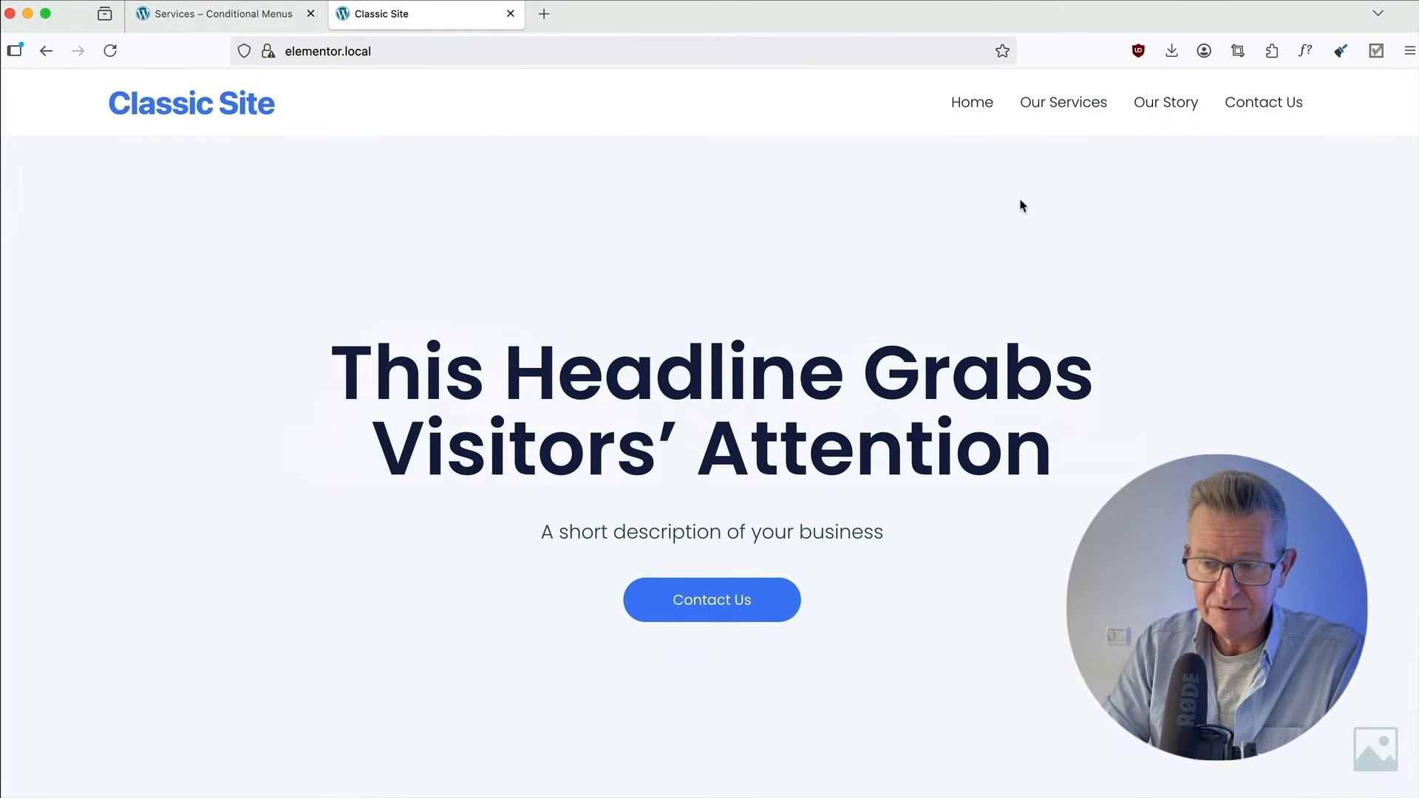
Check the navigation menu on the Classic Site's Our Services and Our Story pages and return to its home page.
click(1036, 102)
click(1163, 107)
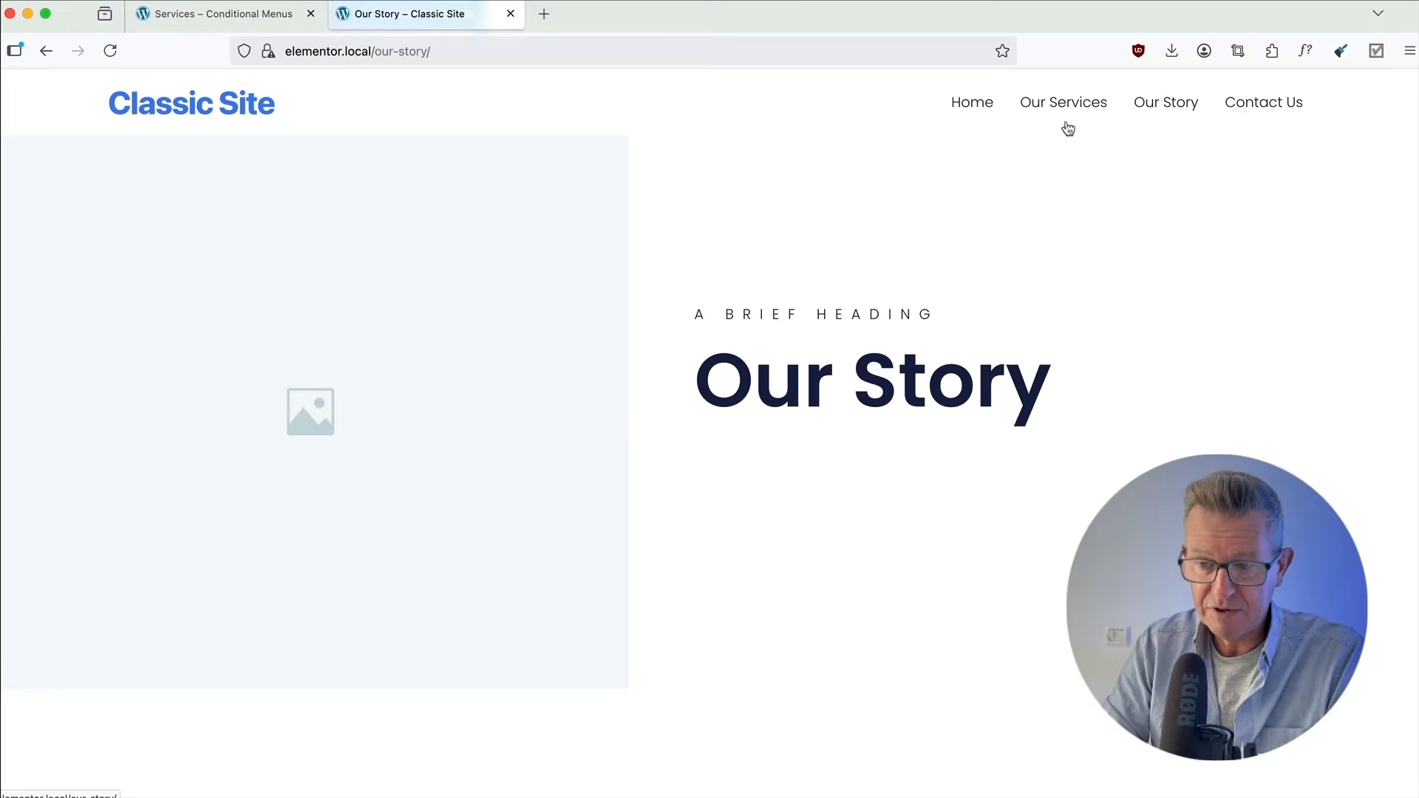
click(966, 104)
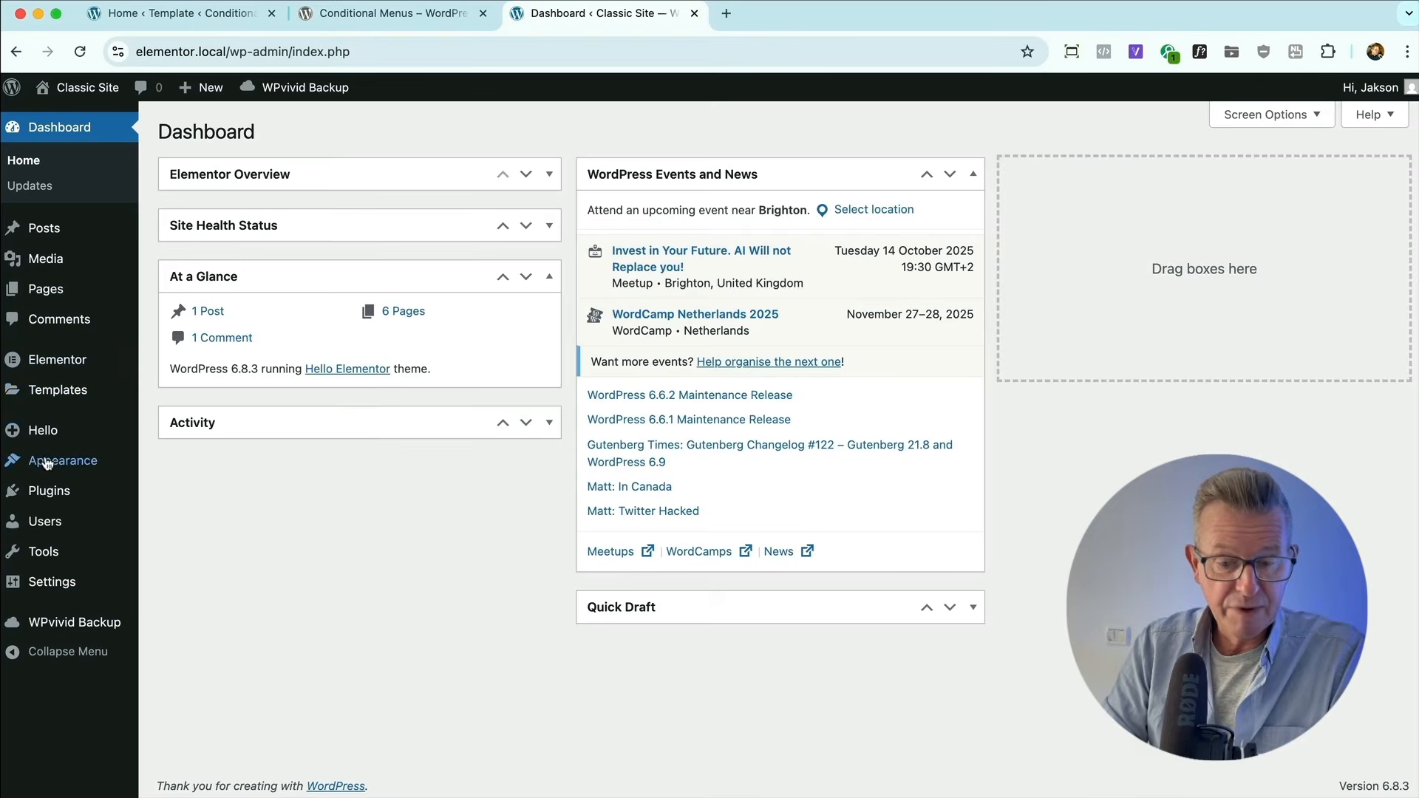
In the Classic Site's dashboard in Chrome, create a new navigation menu named Services.
mouse_move(52, 462)
click(174, 542)
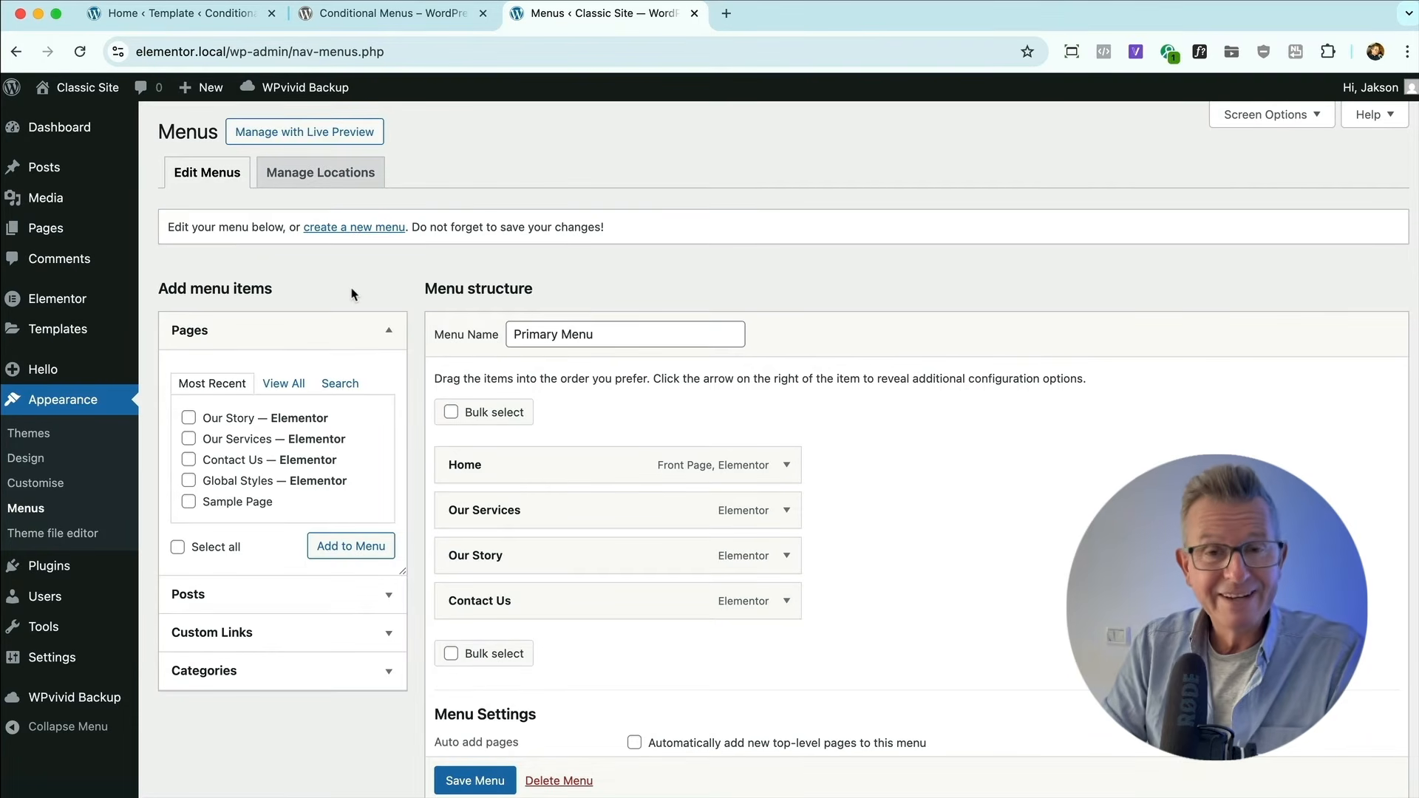
click(342, 227)
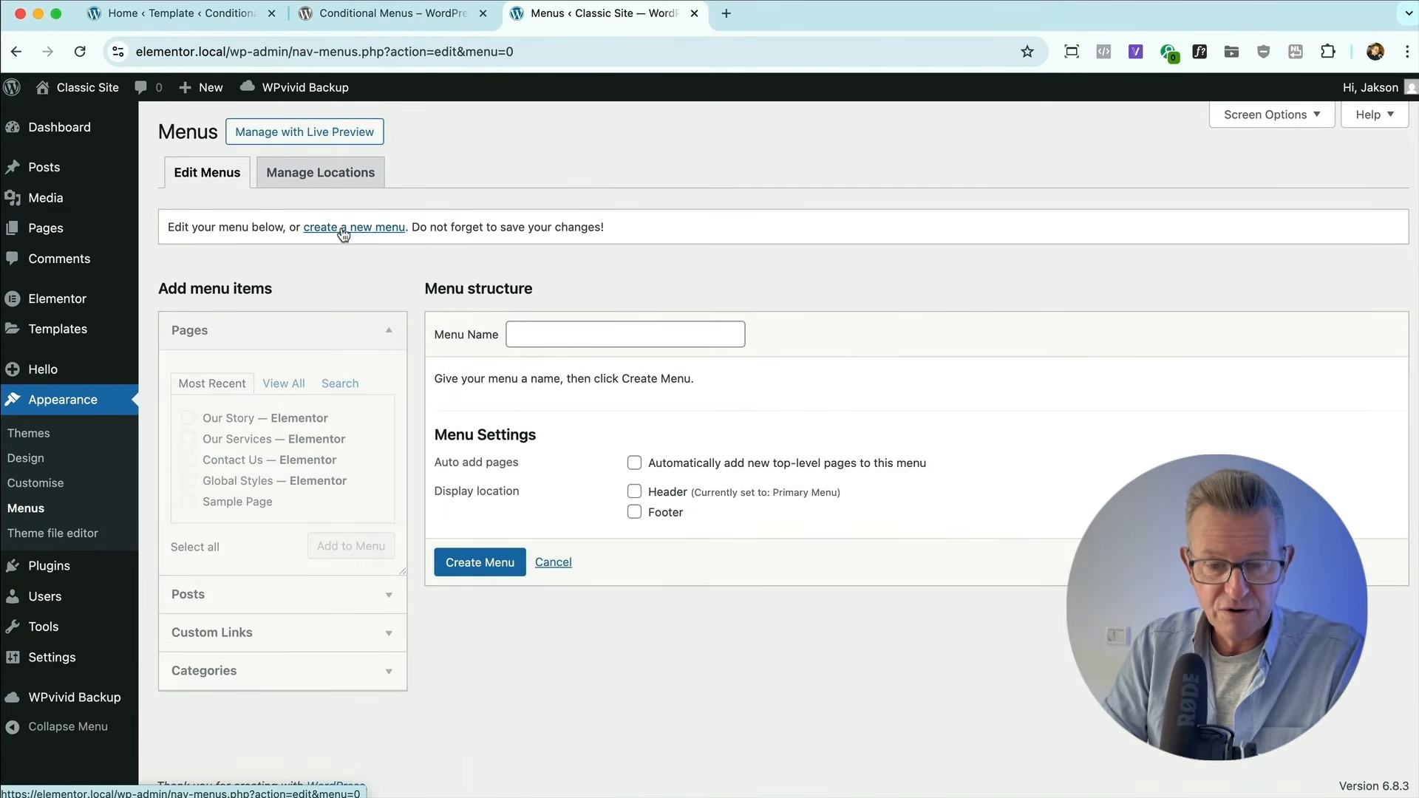
click(545, 331)
text(S)
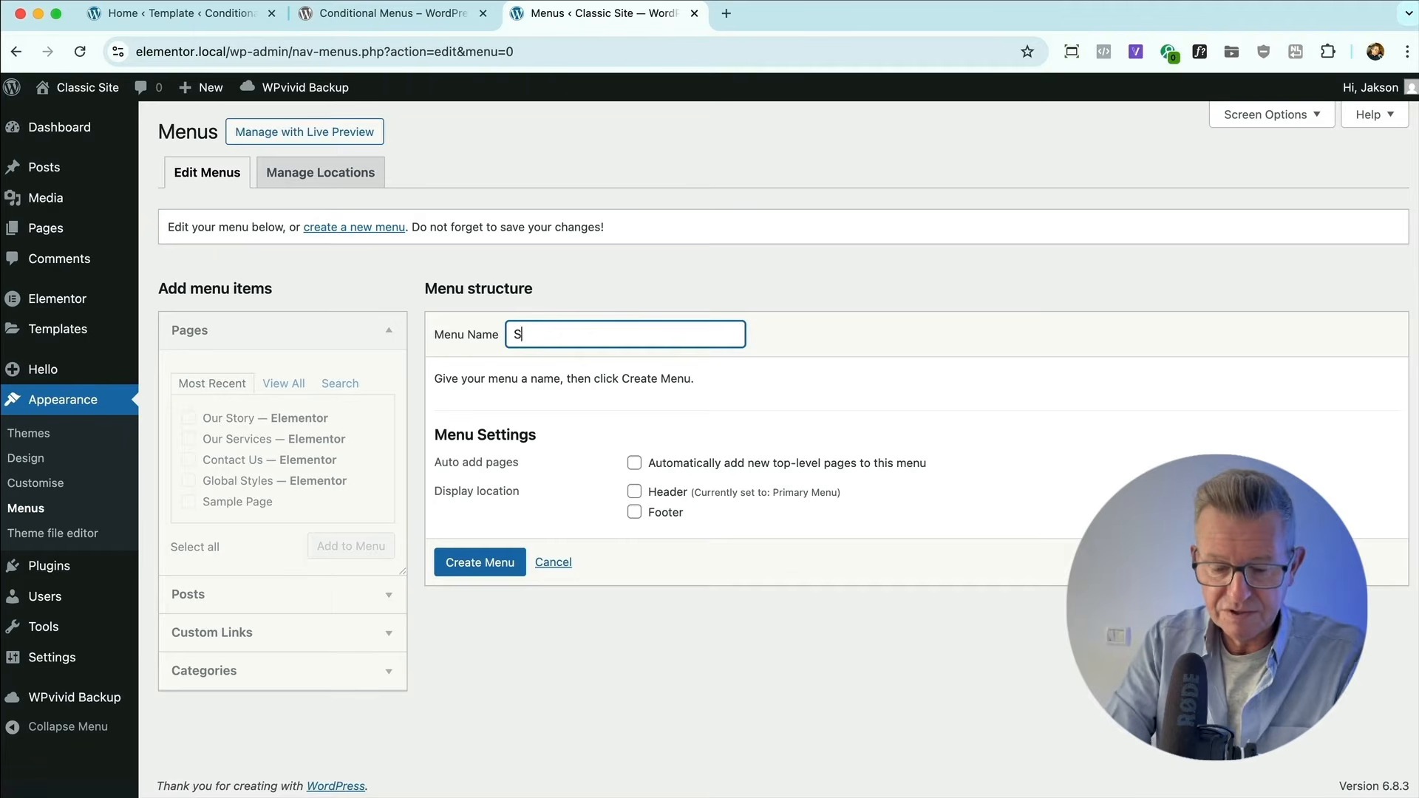
text(ervices)
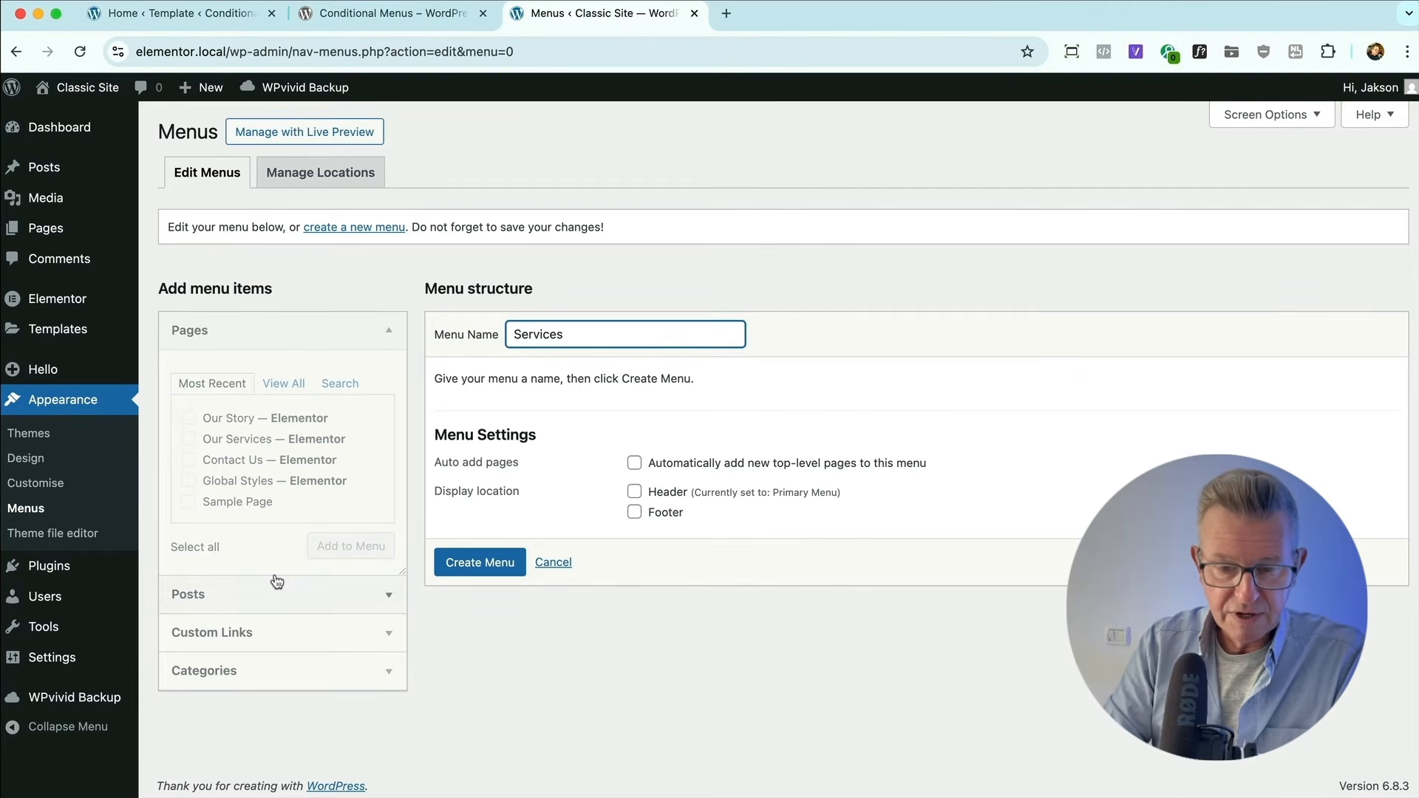
click(496, 563)
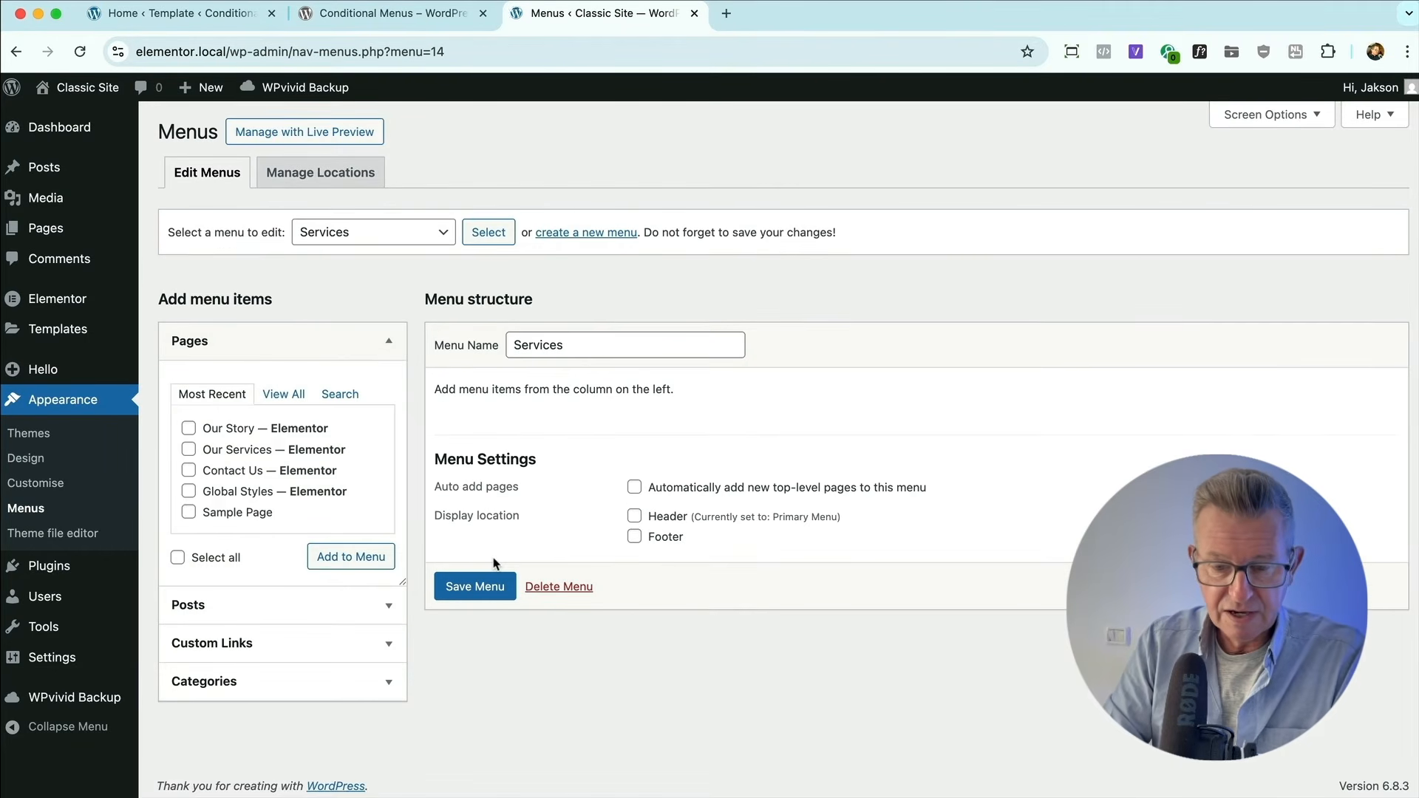
Add two custom links with the URL # to the Services menu, labelled This and That.
click(293, 642)
click(247, 484)
text(#)
key(Return)
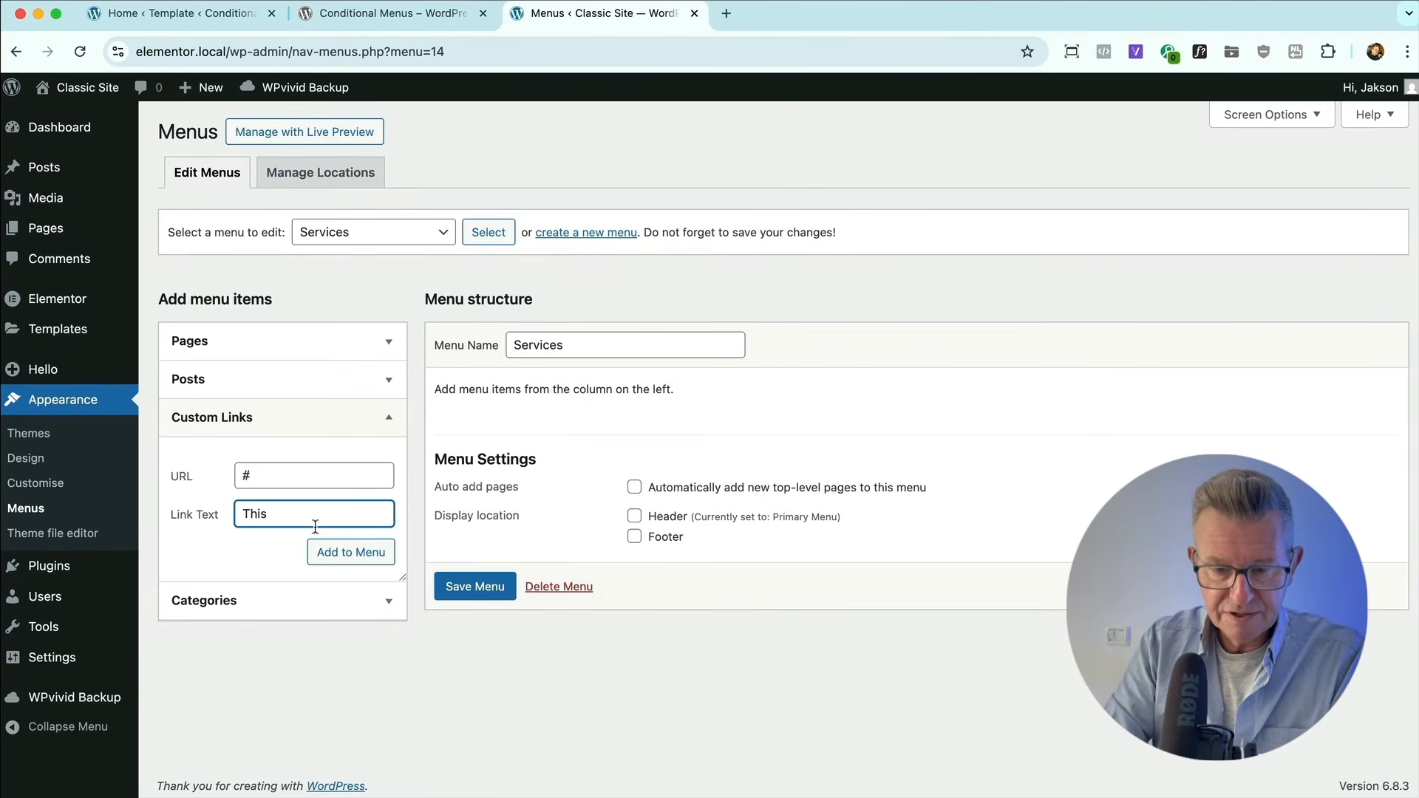
click(348, 551)
click(281, 475)
text(#)
click(284, 511)
text(That)
key(Return)
Add a third custom link labelled Other with the URL # and save the Services menu.
click(259, 471)
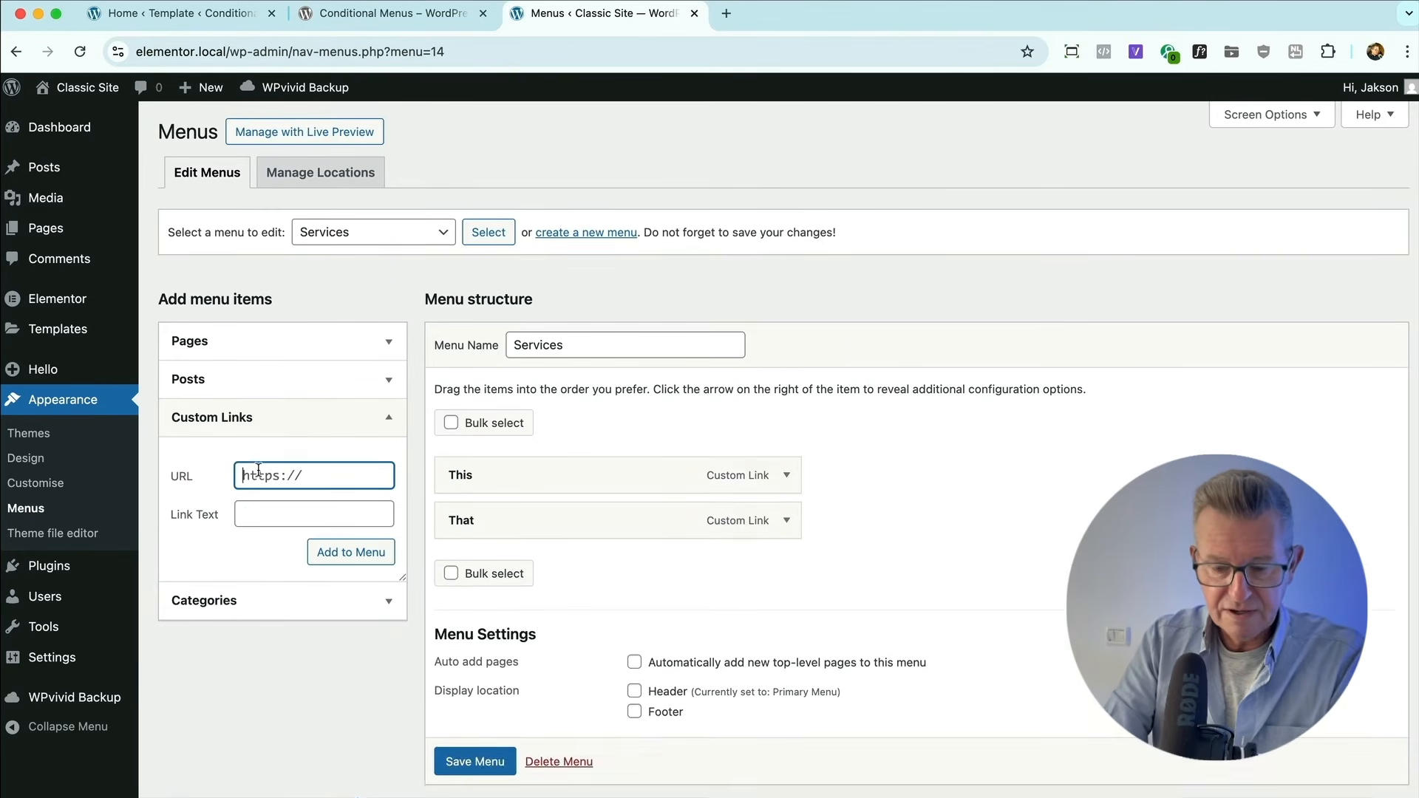
text(#)
click(284, 514)
text(Other)
click(351, 552)
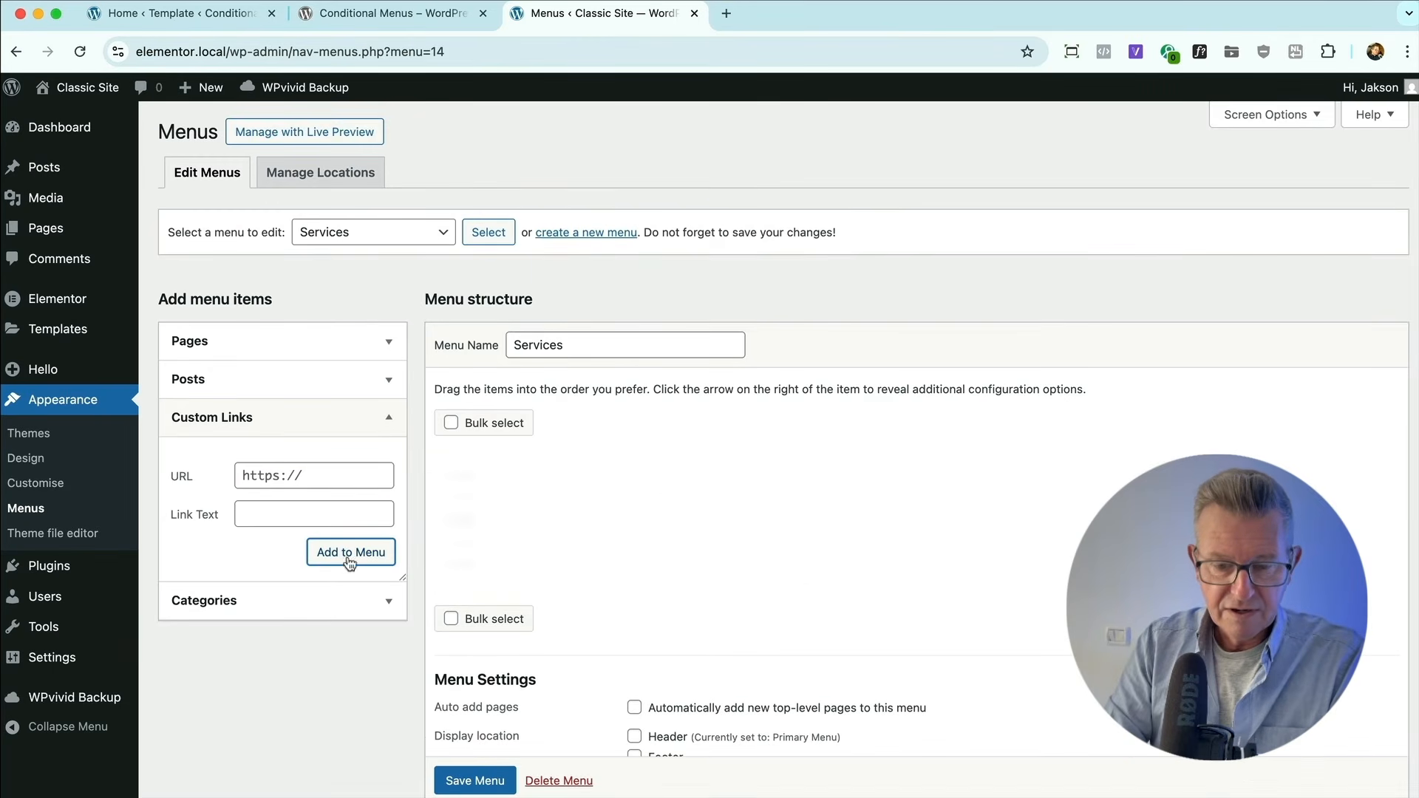
scroll(497, 682, down, 3)
click(462, 701)
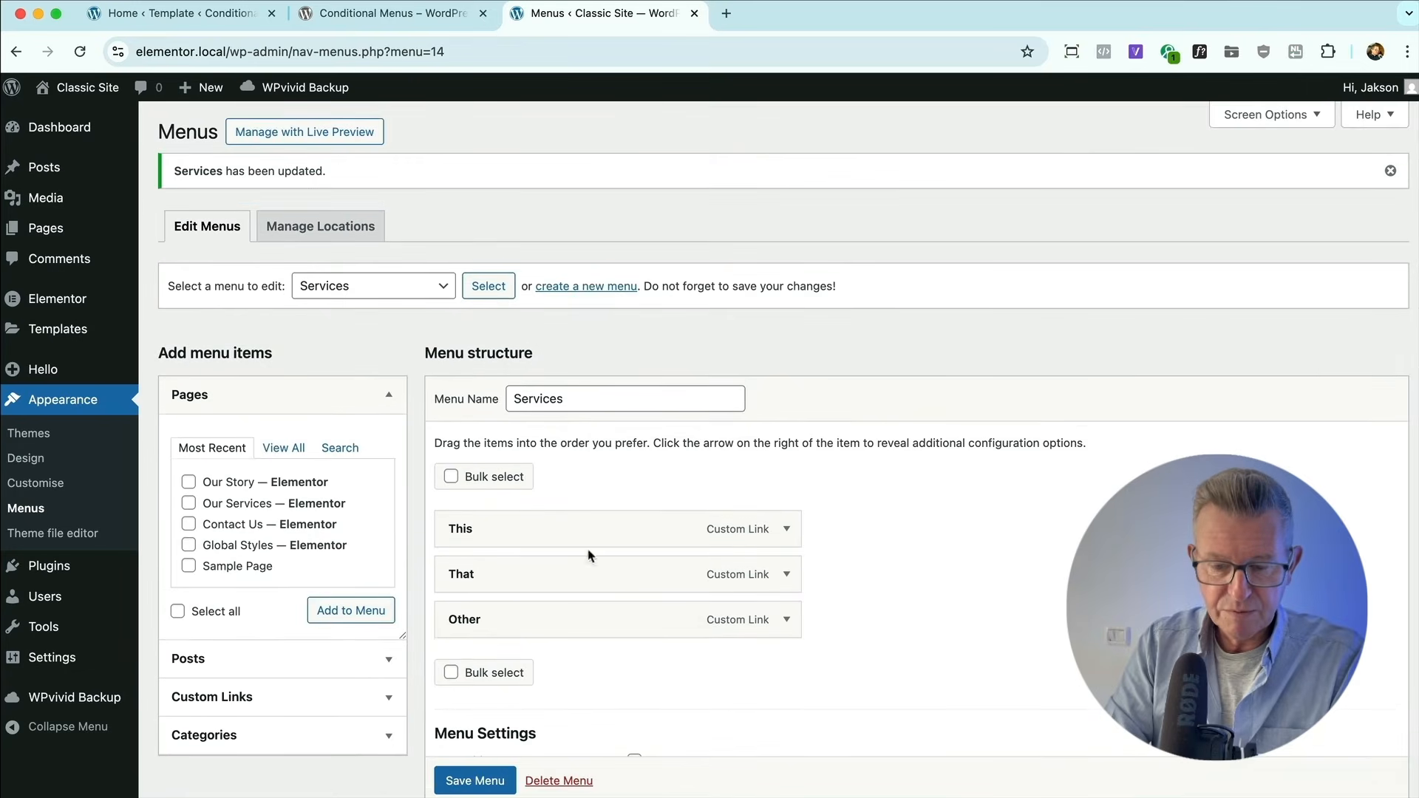
scroll(657, 674, down, 3)
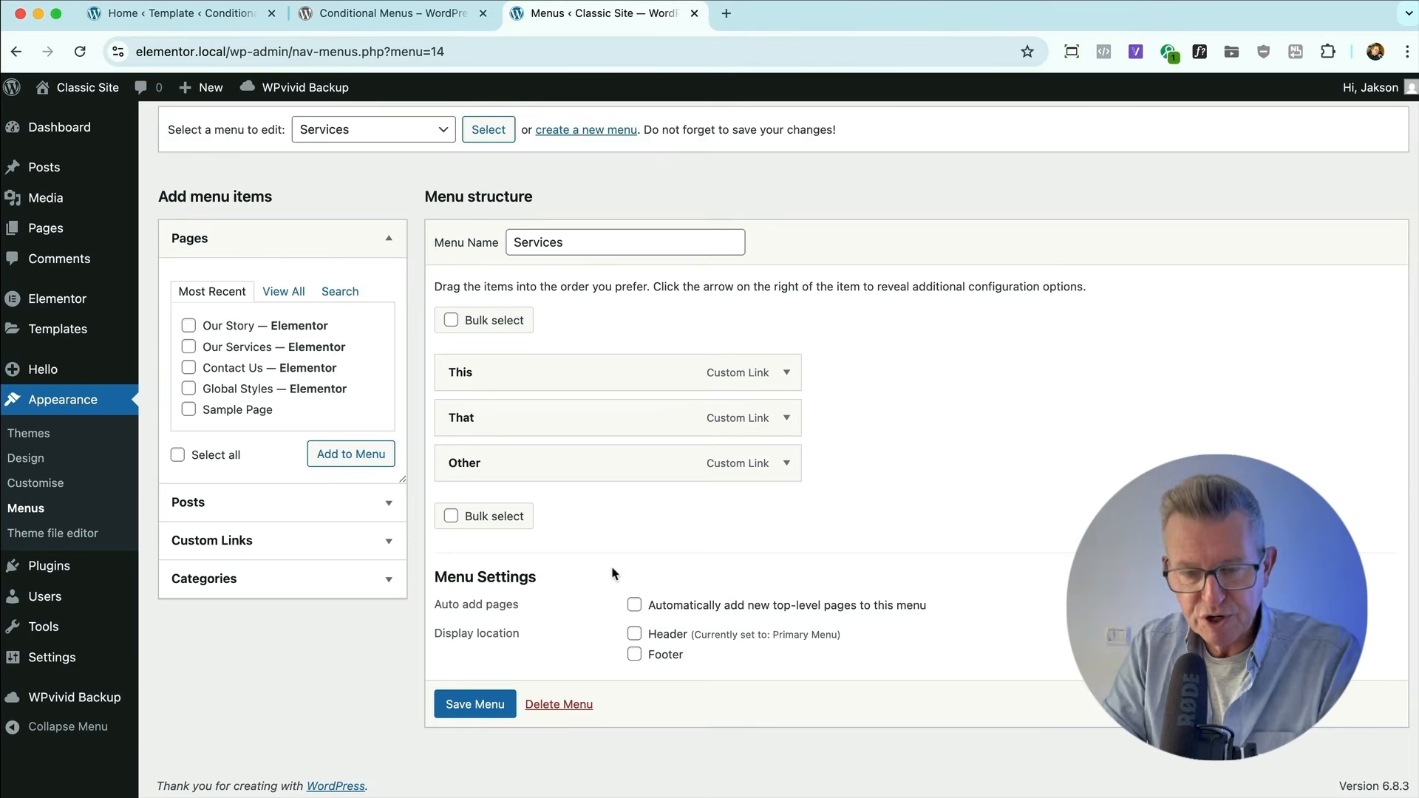
scroll(612, 573, up, 3)
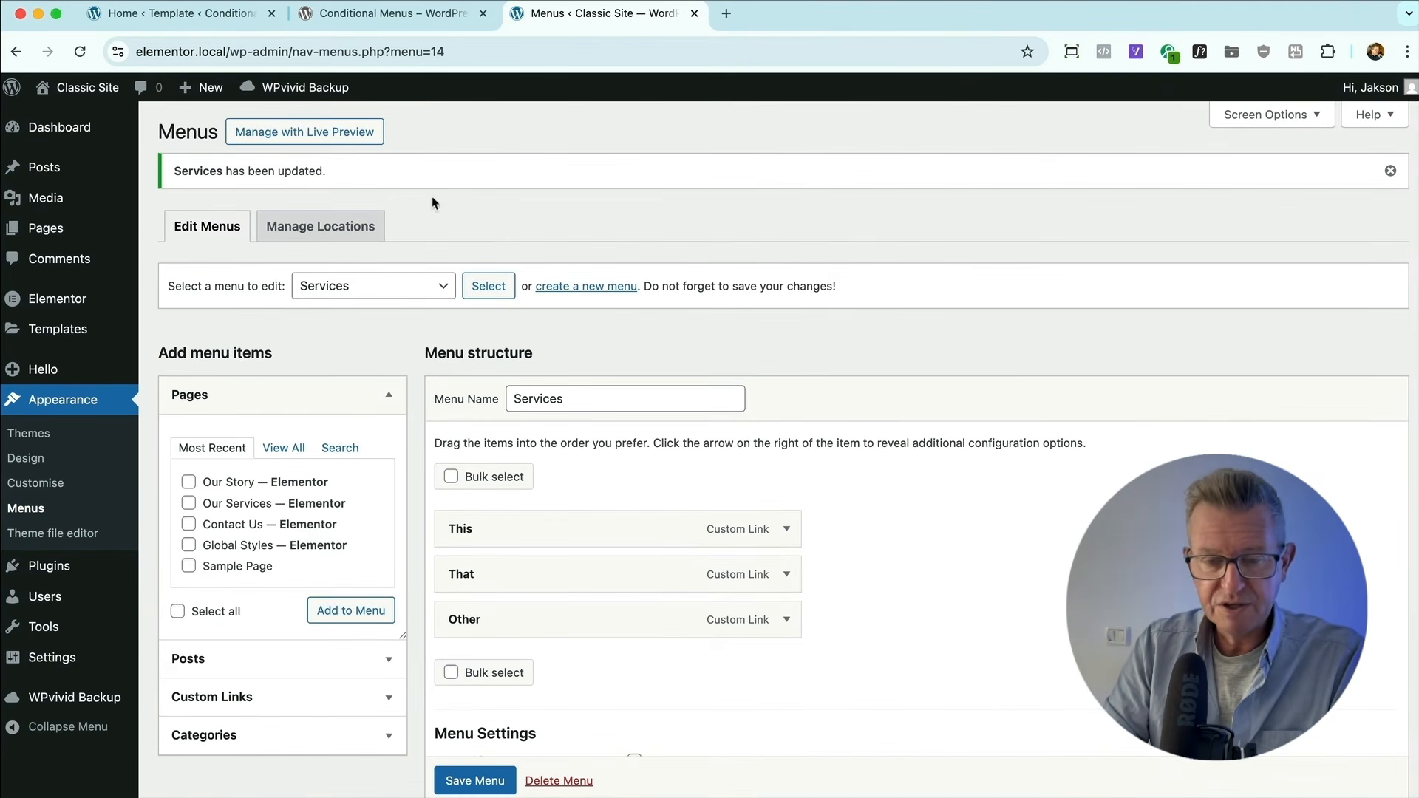
In the menu locations, add Services as a conditional menu for Header after checking the home page's header in Firefox.
click(320, 226)
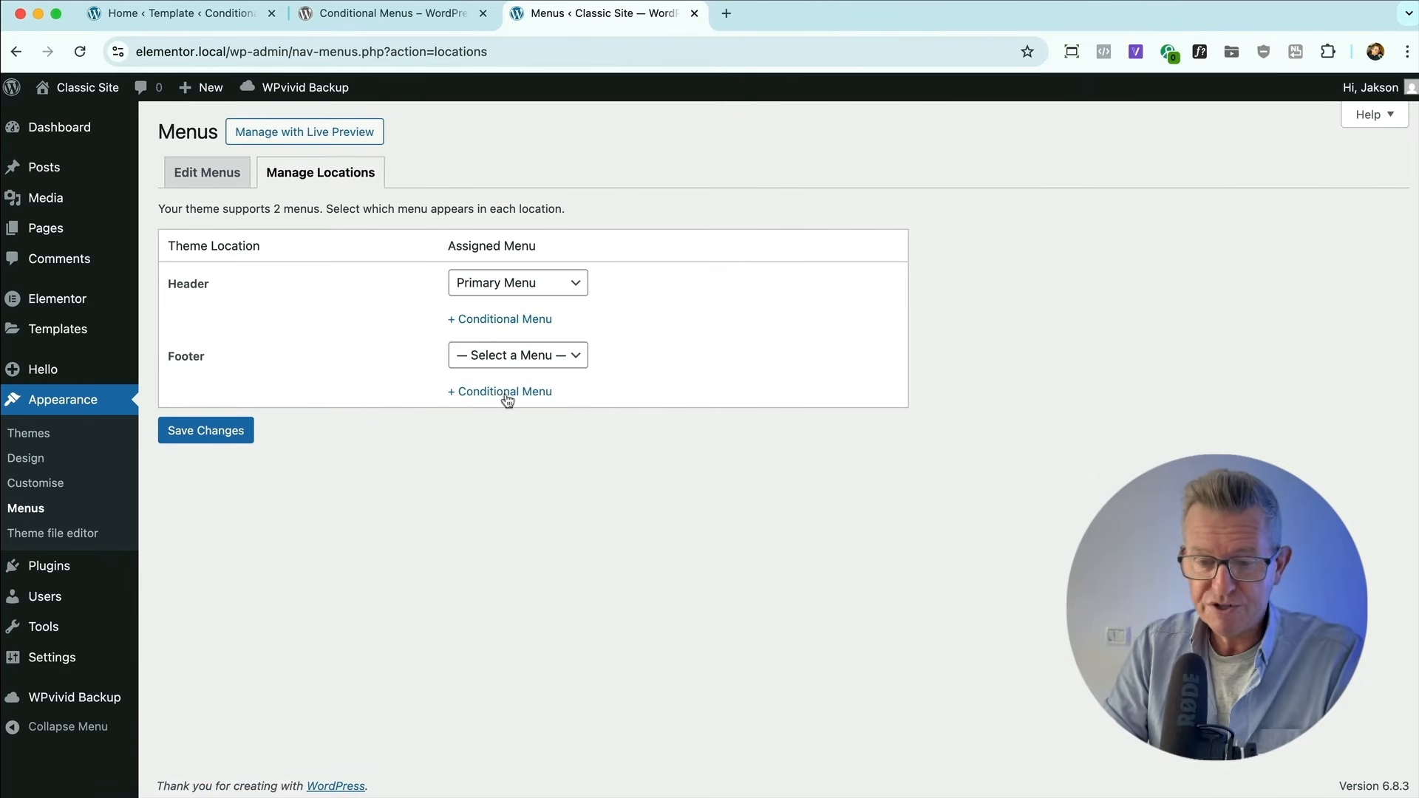
key(super+Tab)
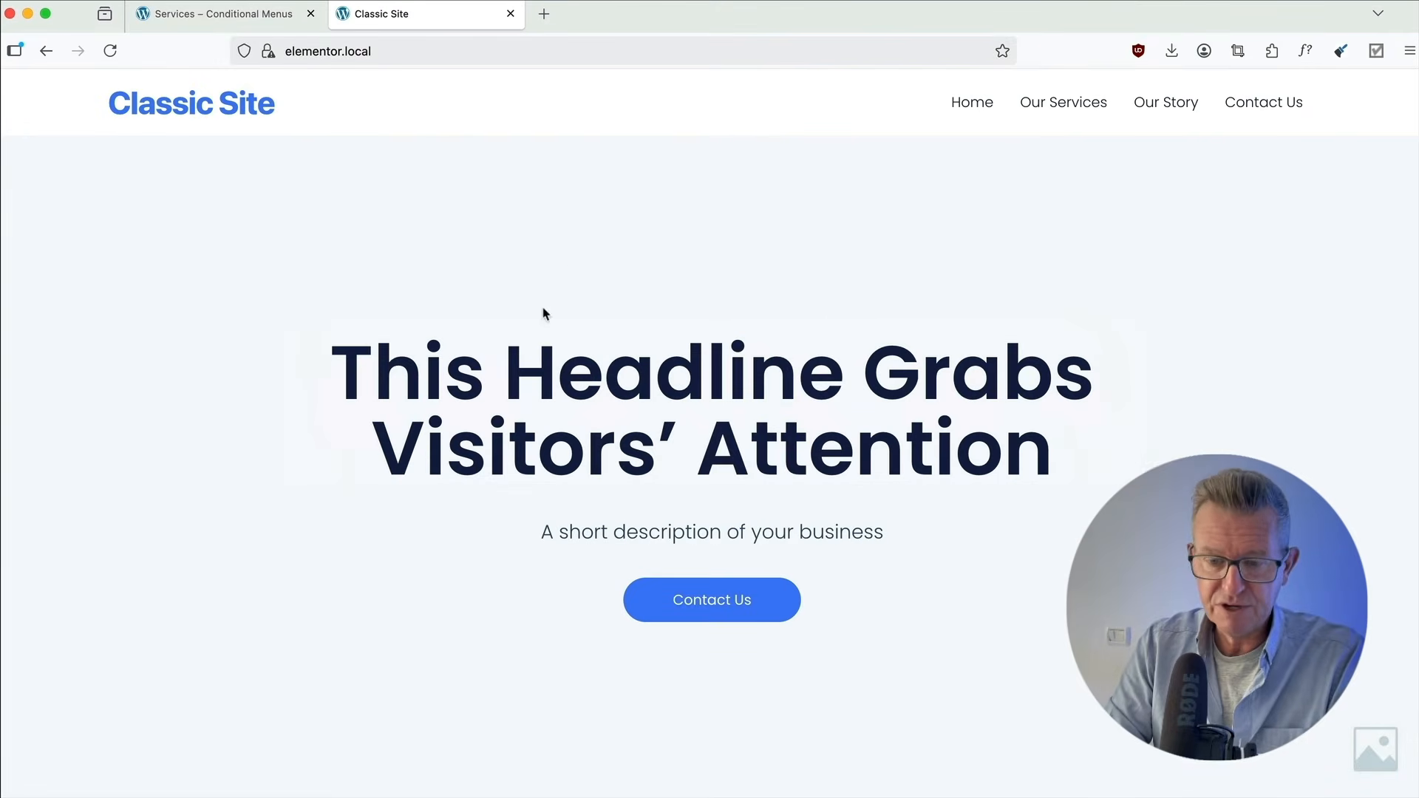
key(super+Tab)
key(super+Tab)
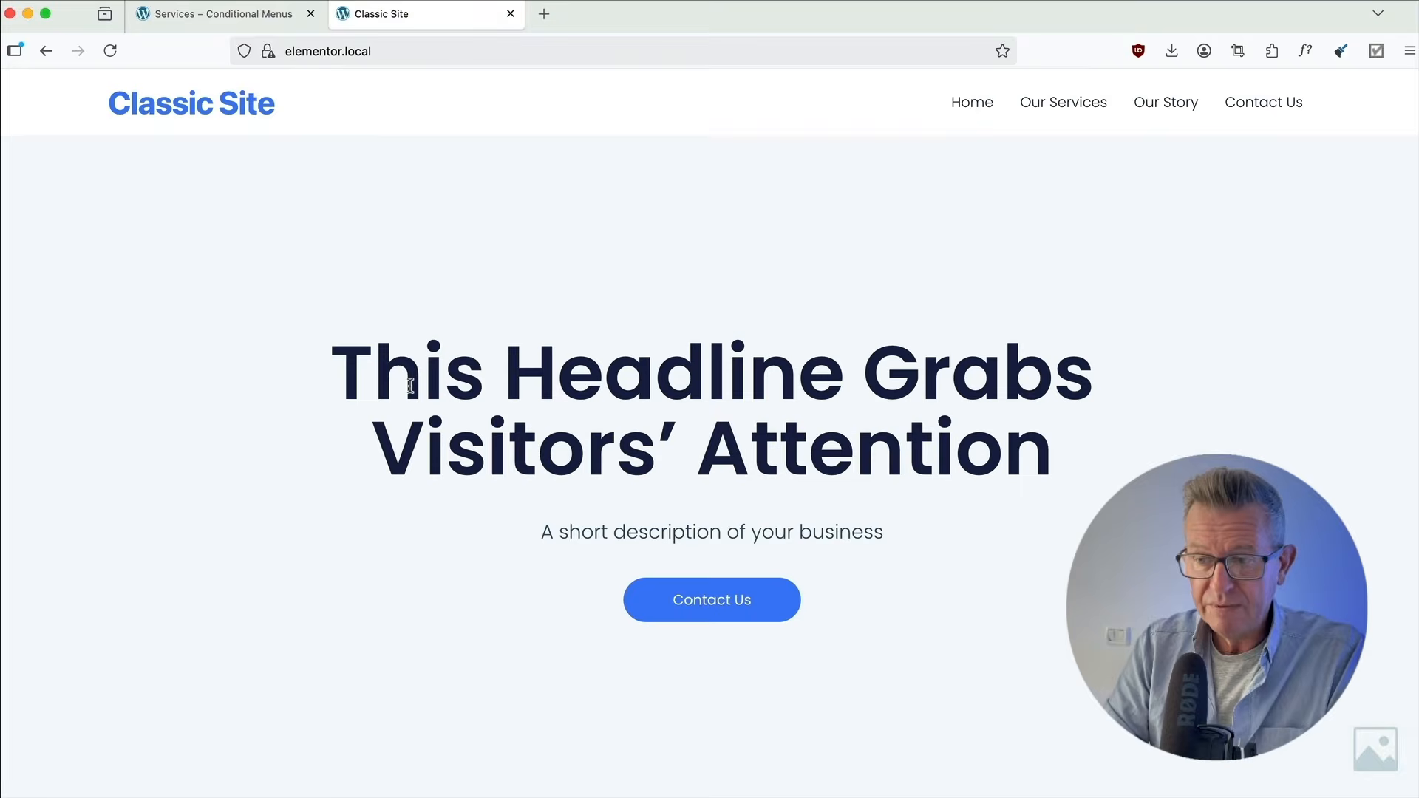
key(super+Tab)
click(530, 319)
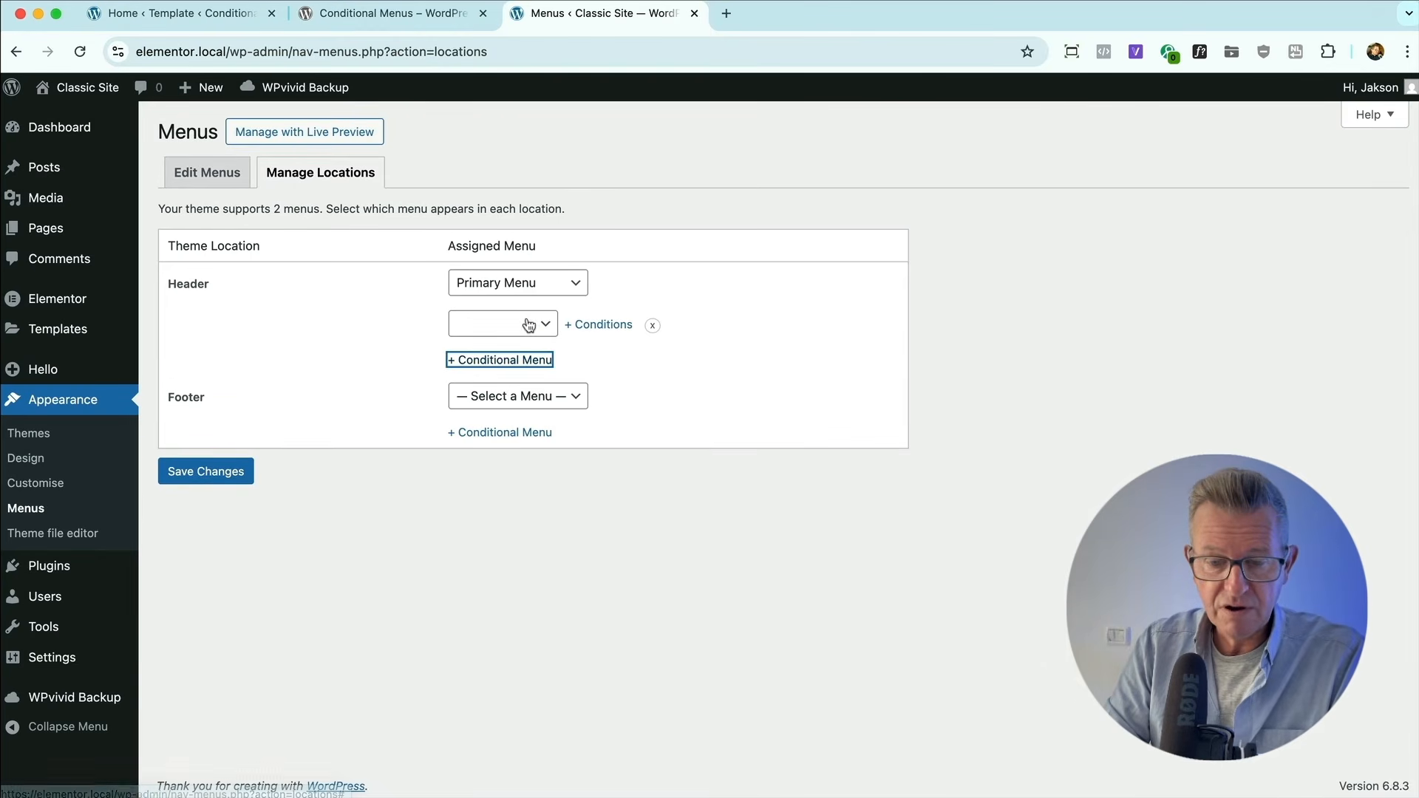
click(526, 322)
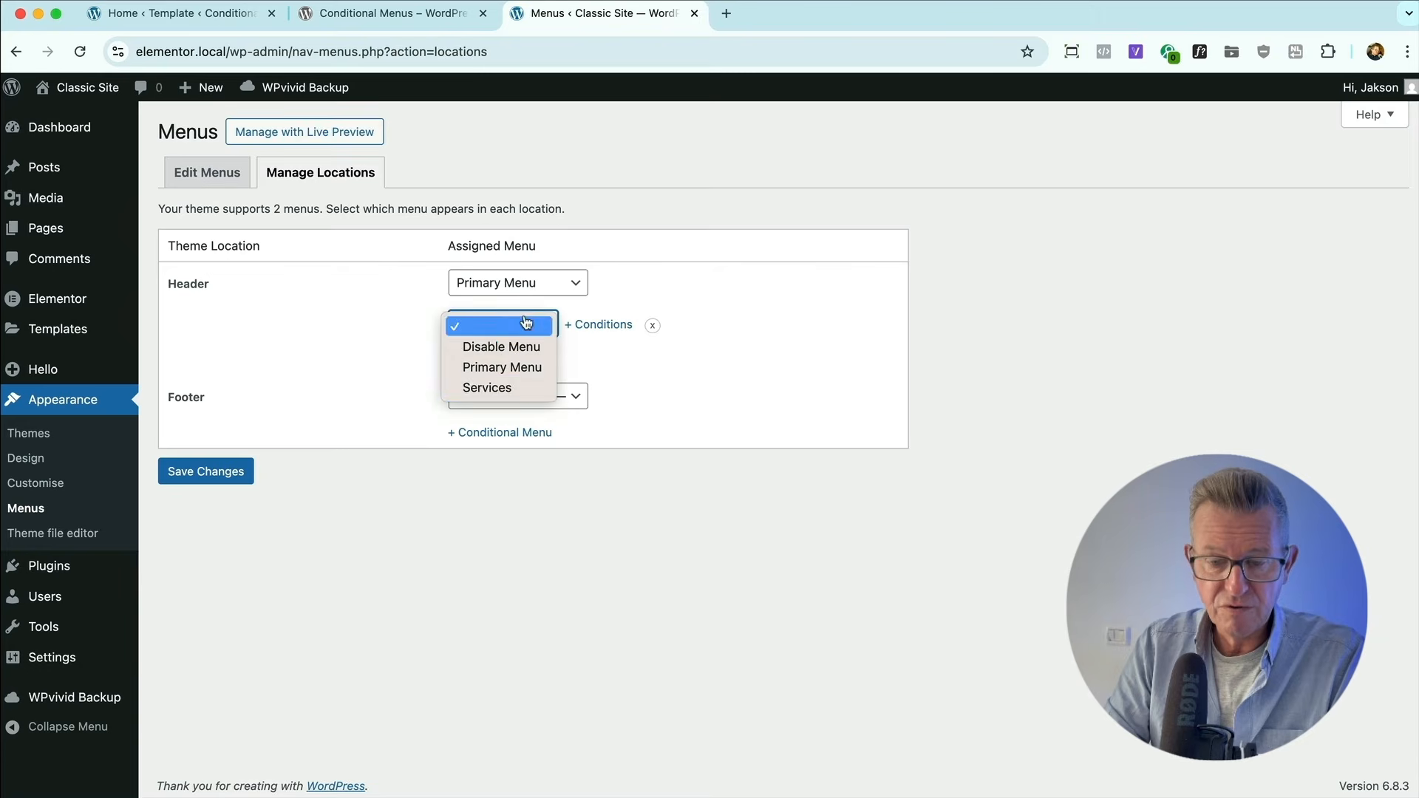
click(517, 387)
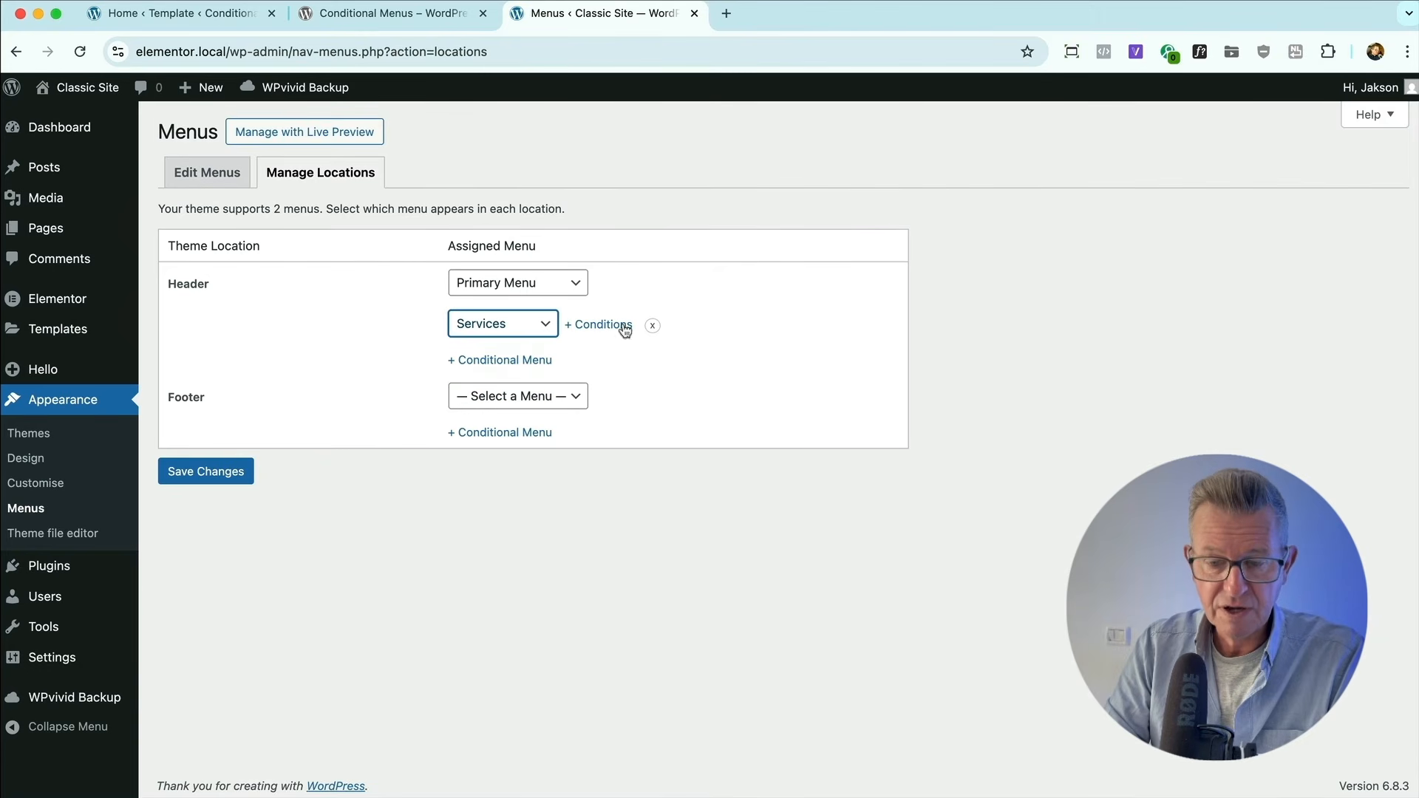
Set the Our Services page as the condition for the Header's Services menu.
click(608, 324)
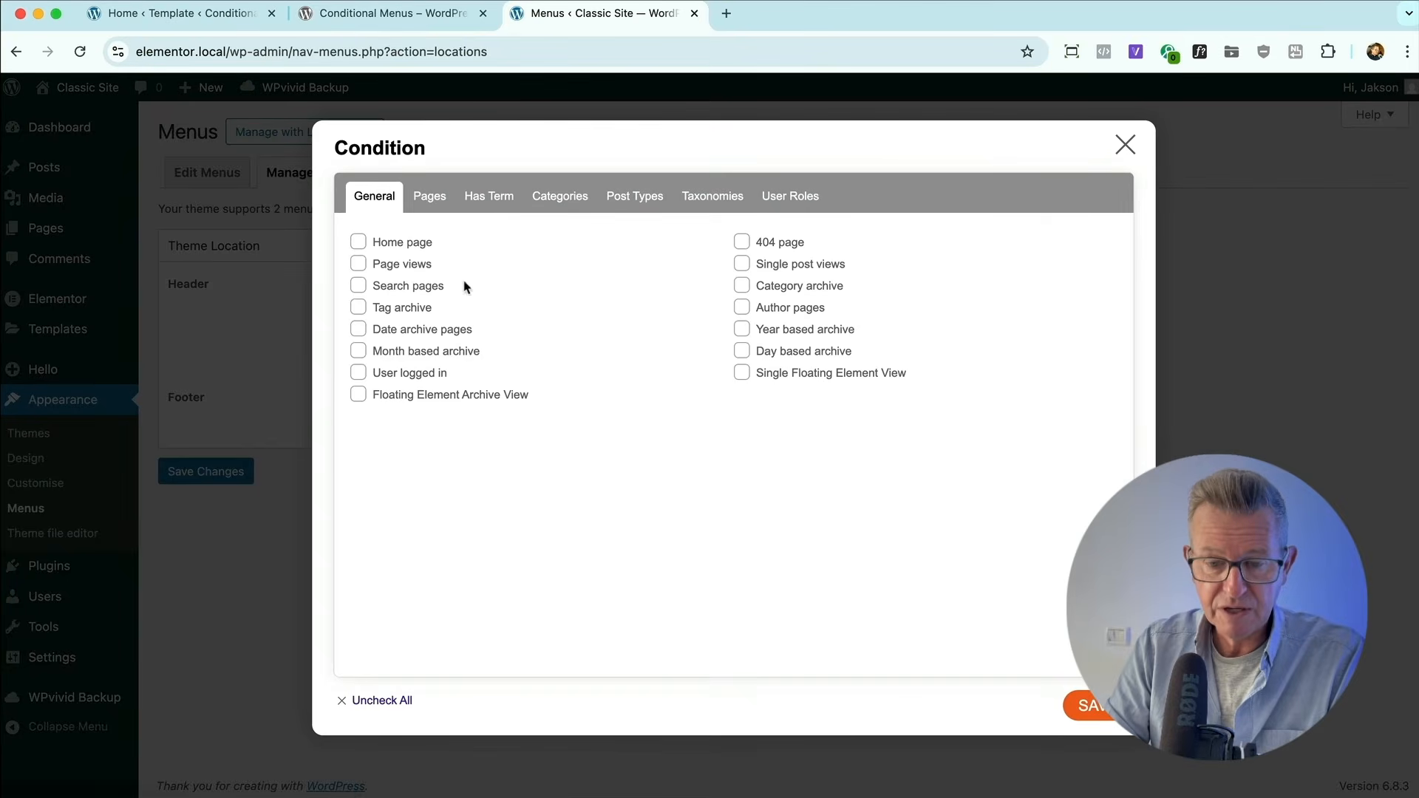
click(437, 203)
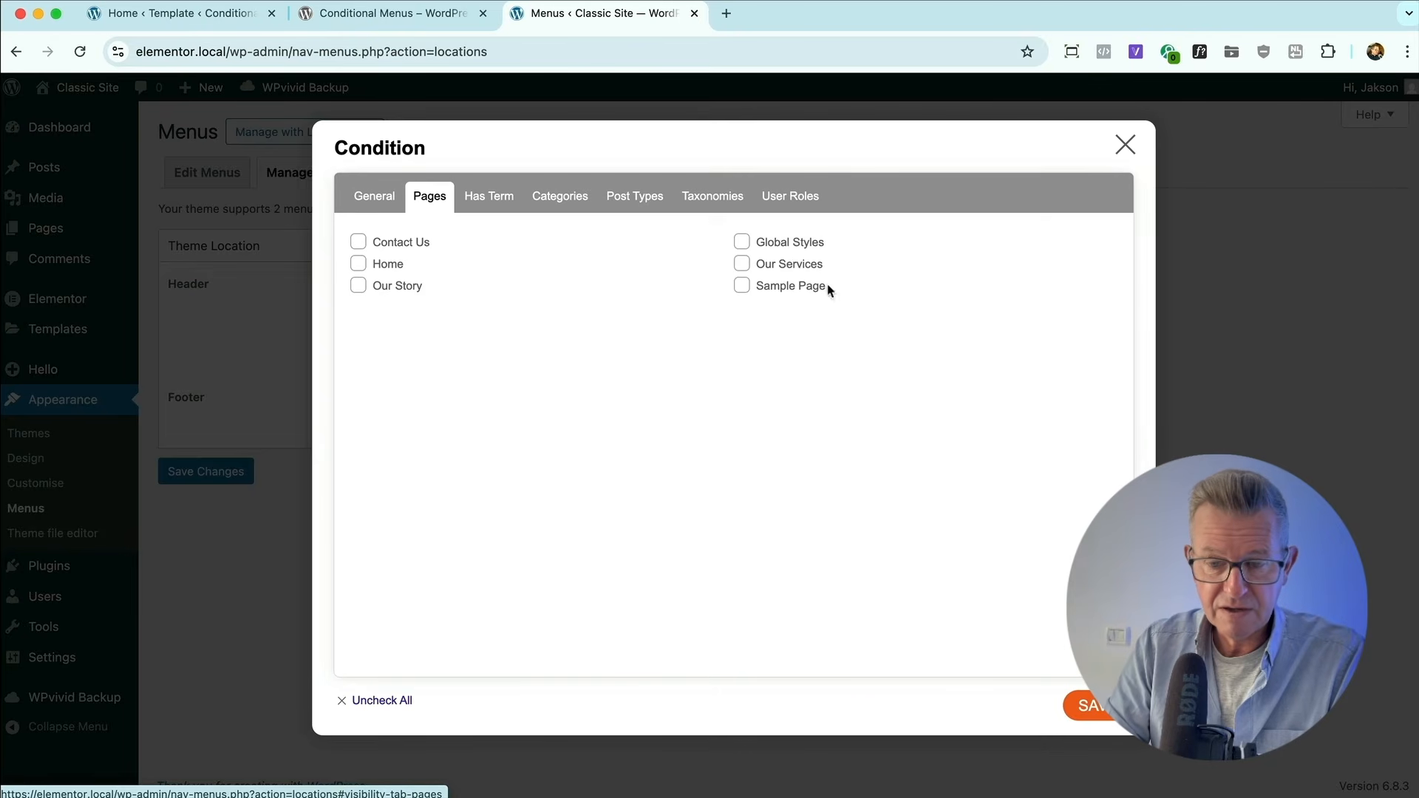
click(741, 264)
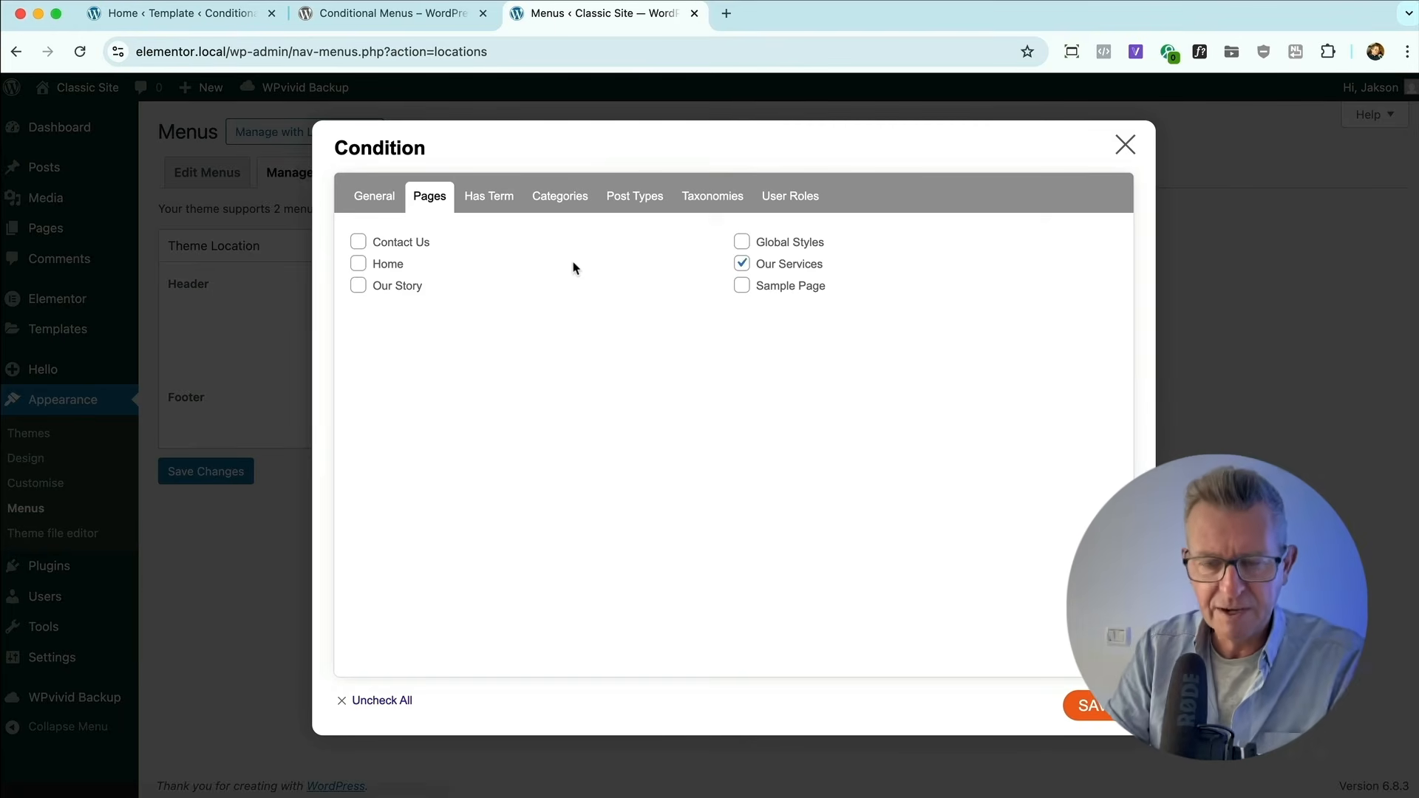
Review the other available conditions, including terms, categories, post types, taxonomies, user roles and general options.
click(490, 196)
click(573, 202)
click(650, 201)
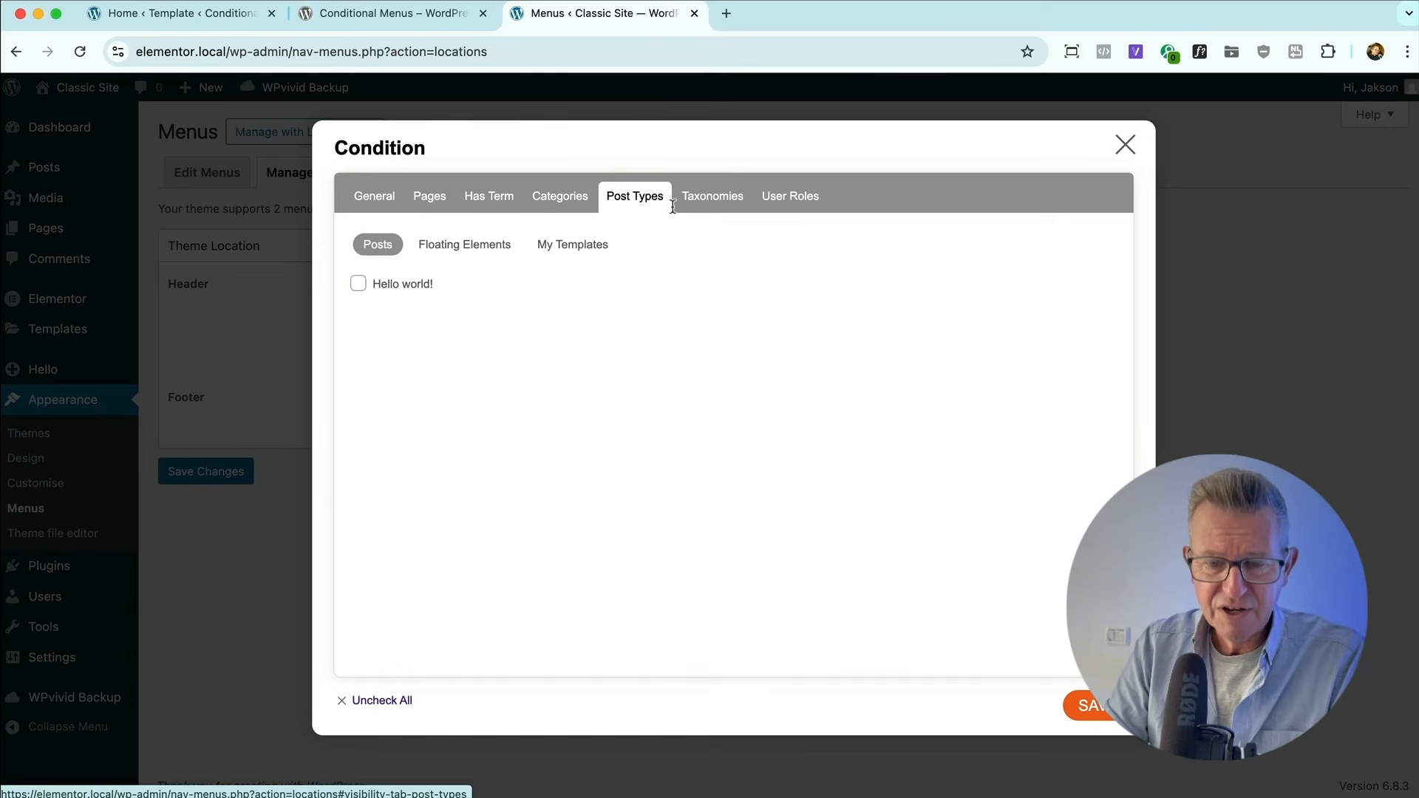
click(706, 202)
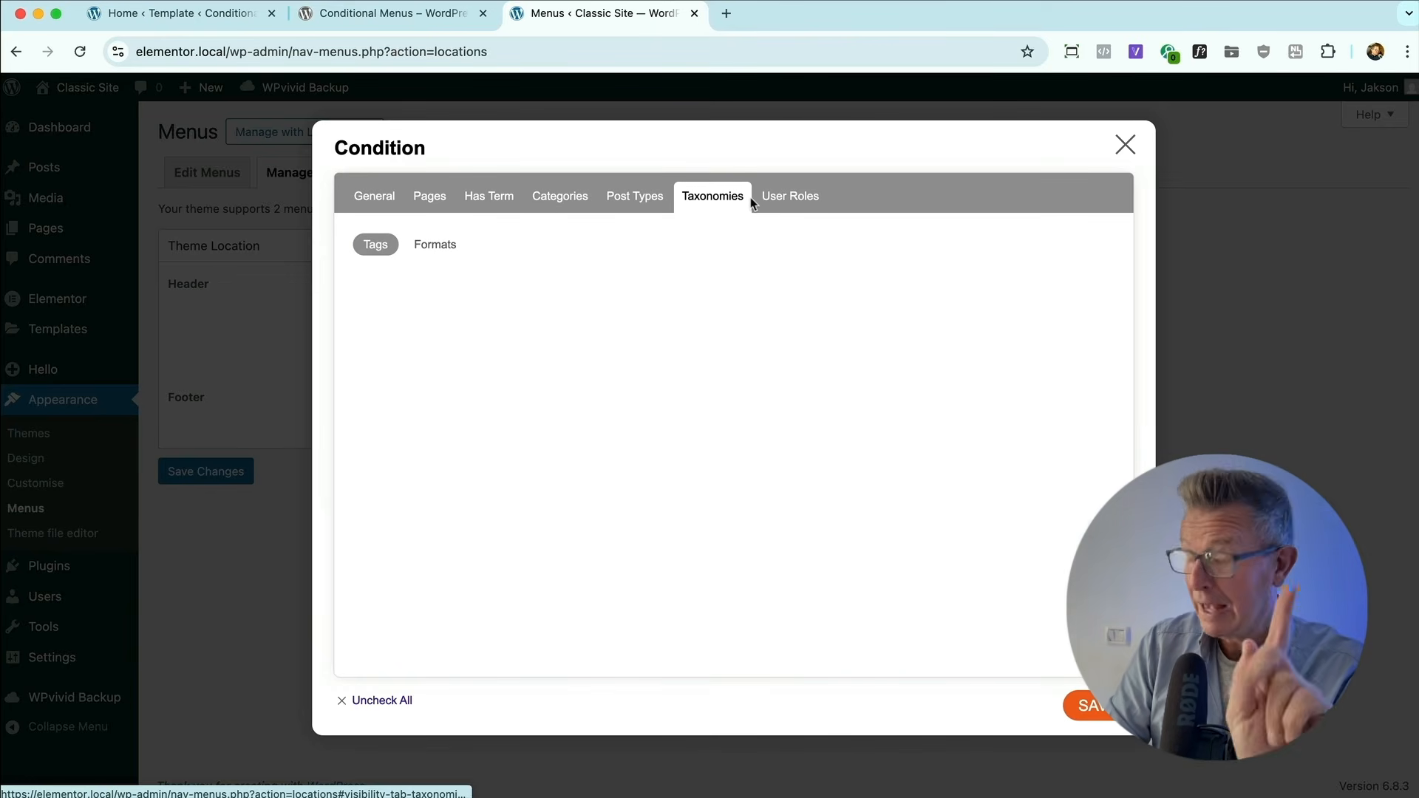
click(791, 204)
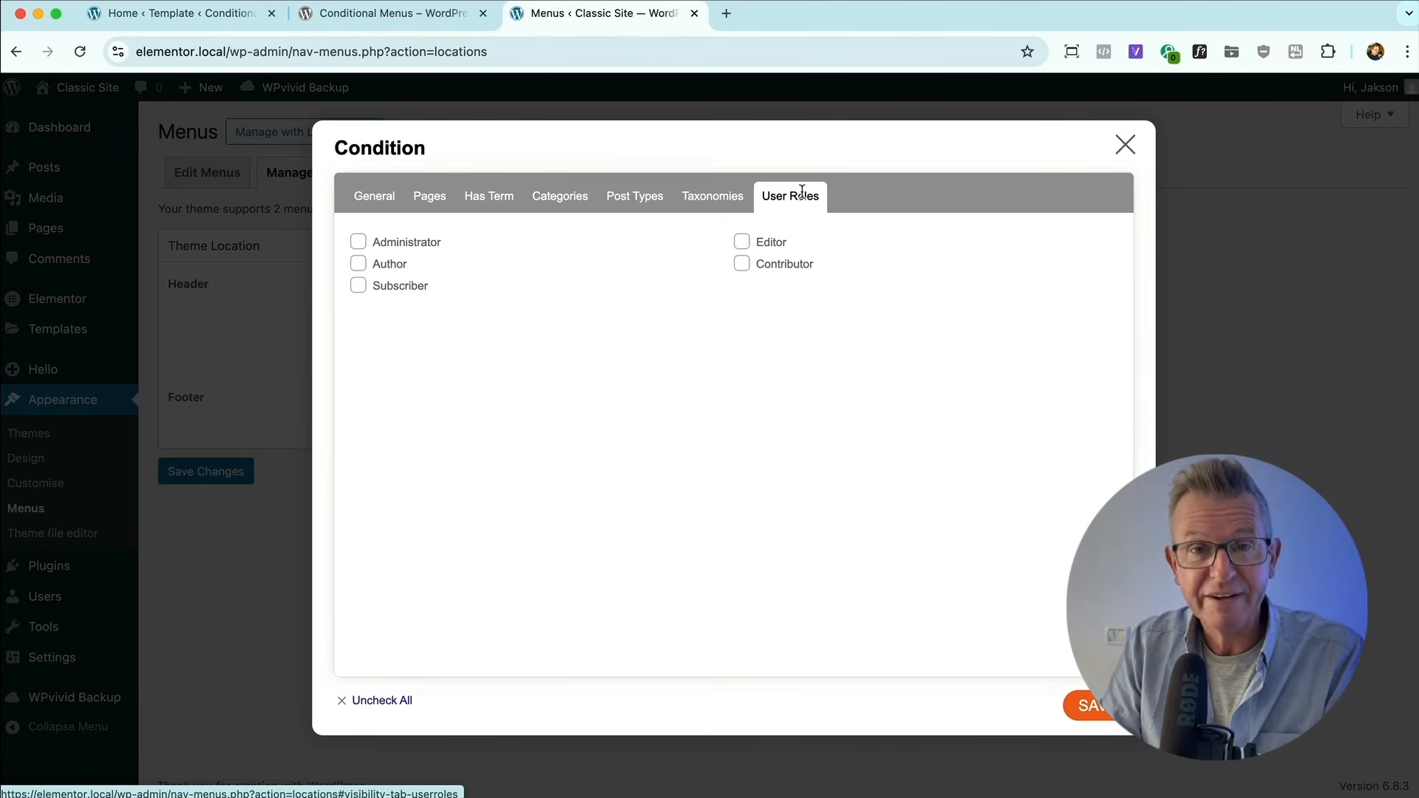
click(388, 197)
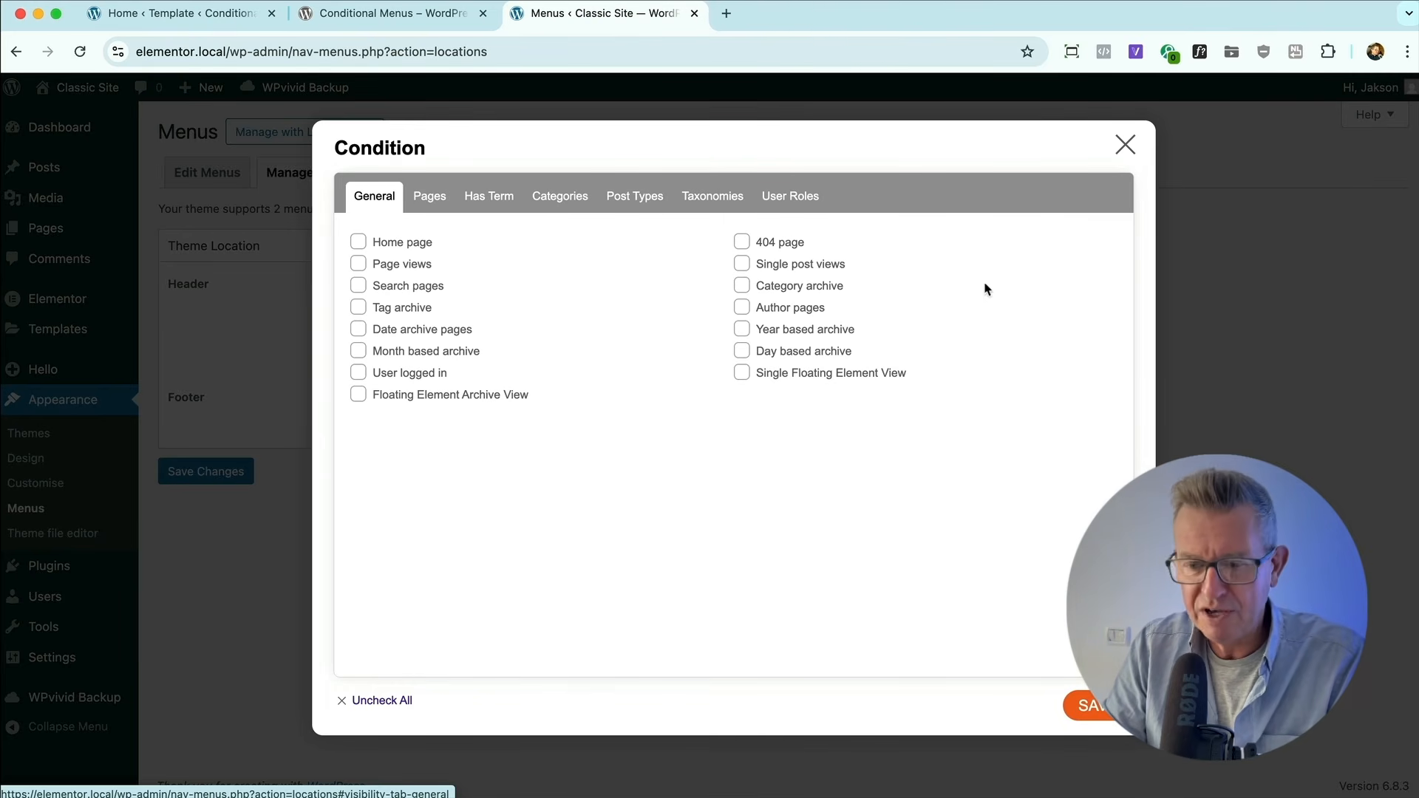
Recheck the page condition, save it and save the menu location changes.
click(425, 193)
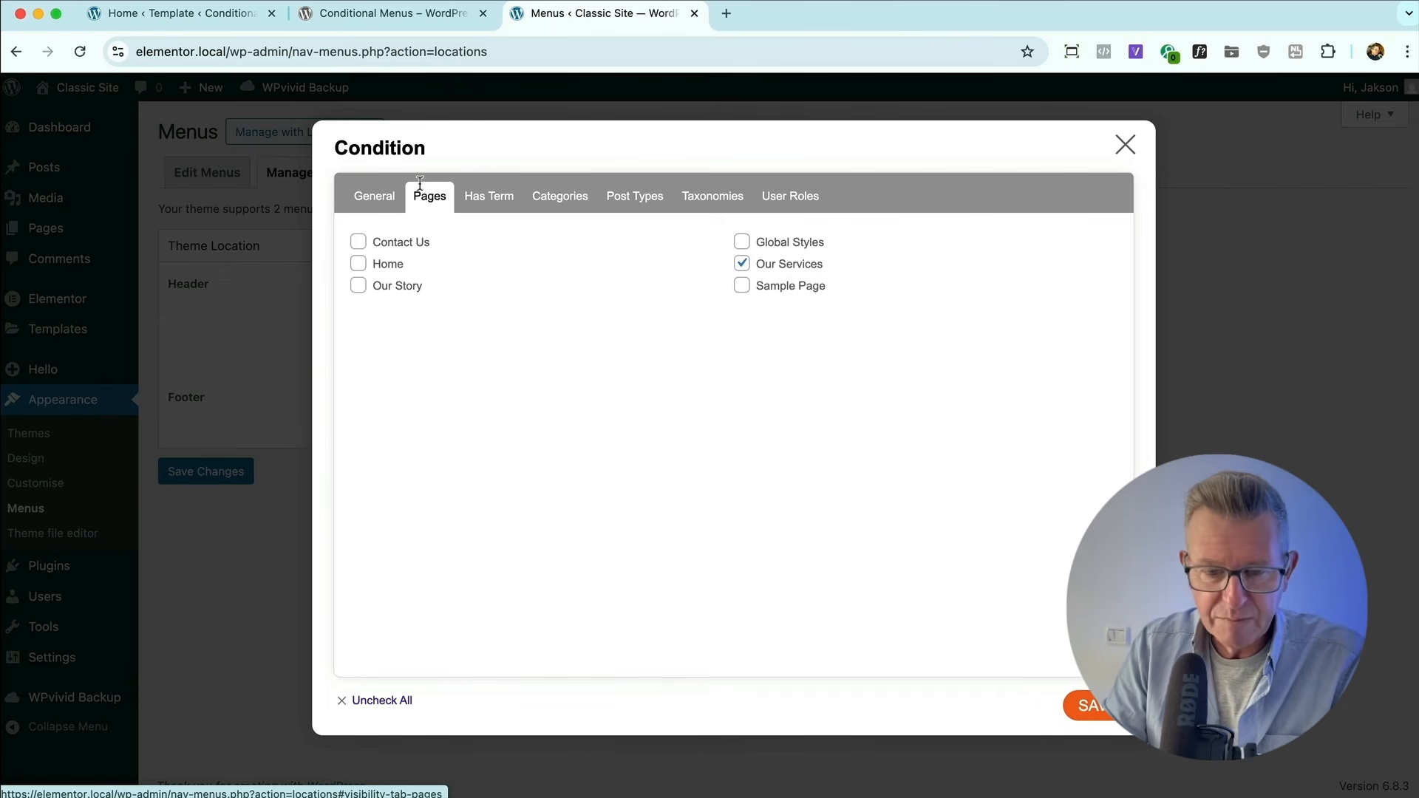
click(1091, 707)
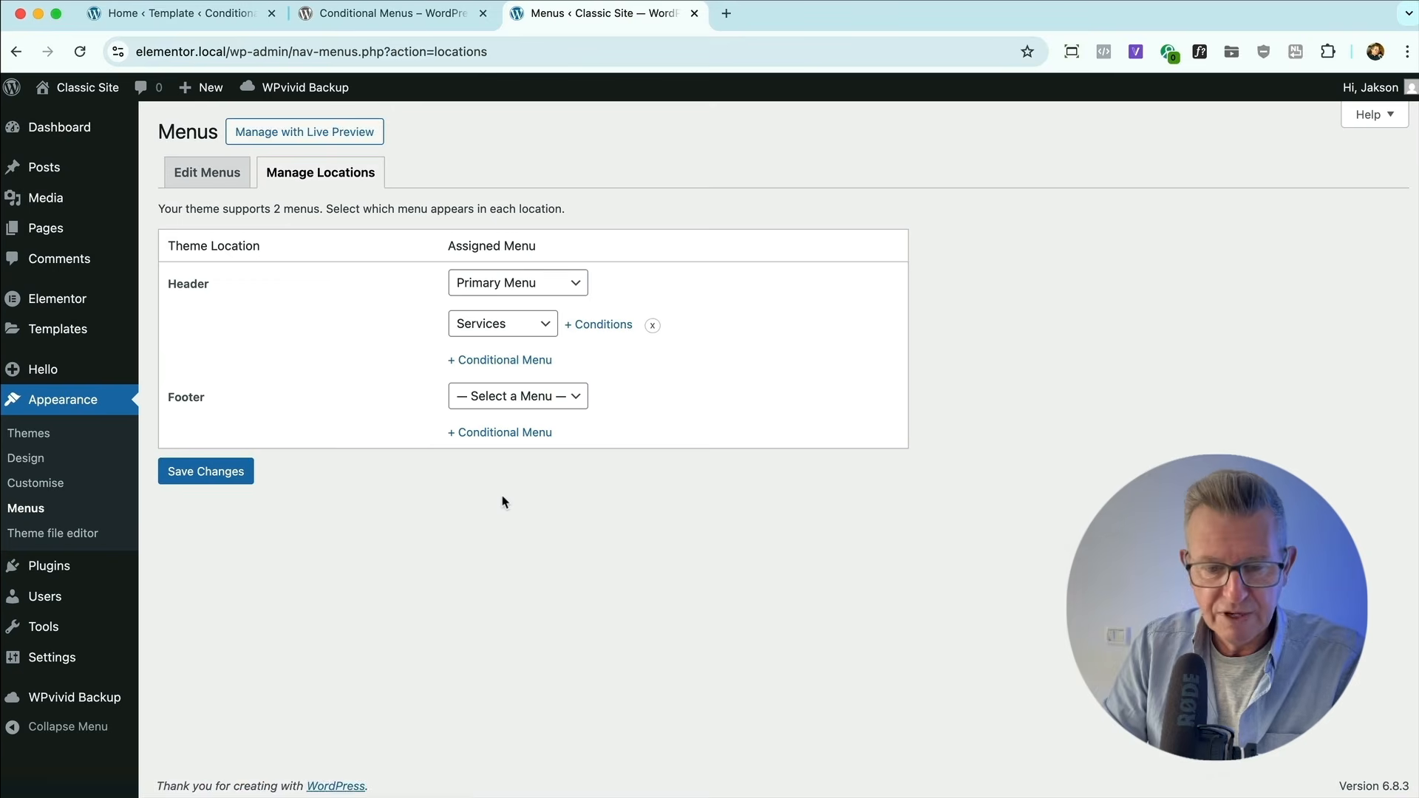
click(206, 470)
In Firefox, compare the header menus on the Classic Site's Home, Our Story and Our Services pages and the Conditional Menus site's Services page.
key(super+Tab)
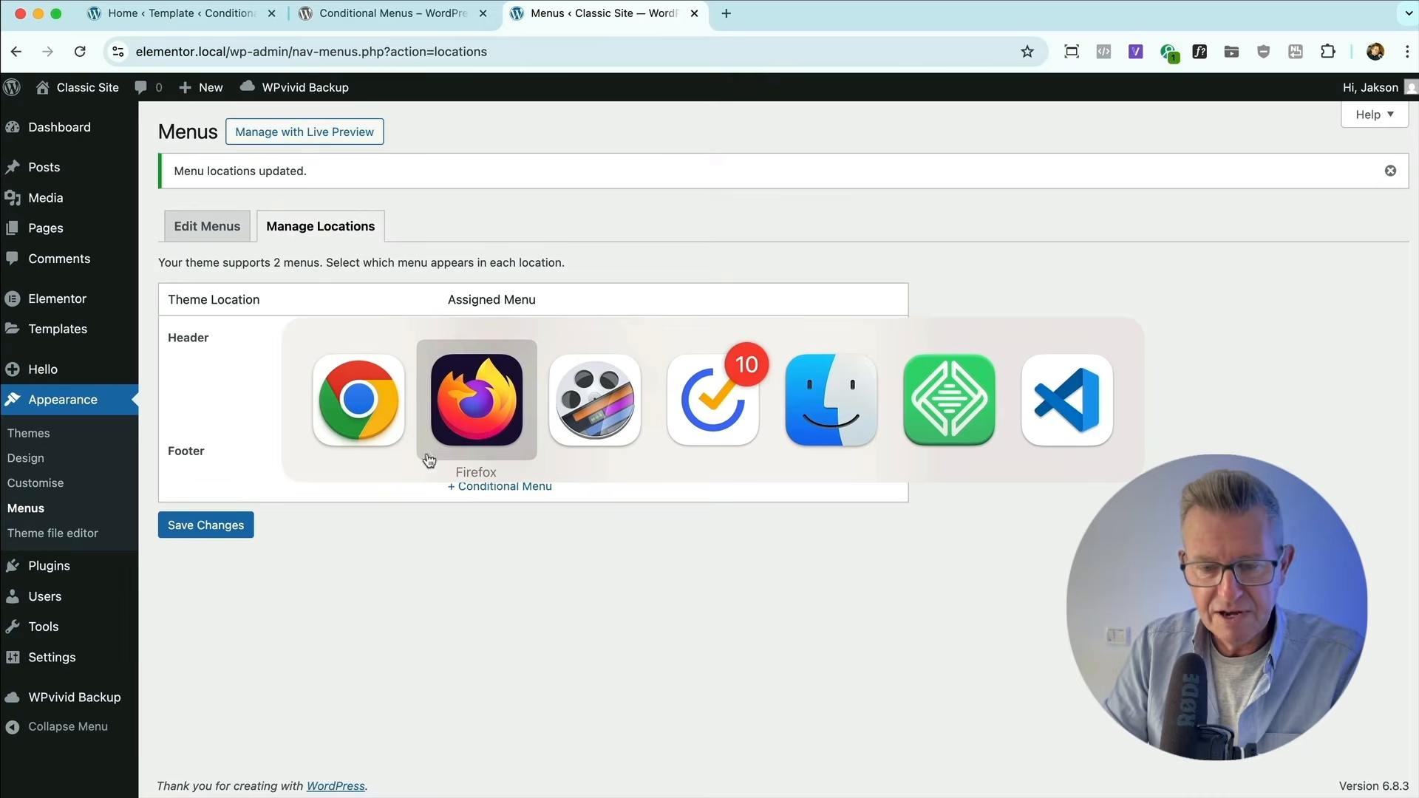
click(203, 100)
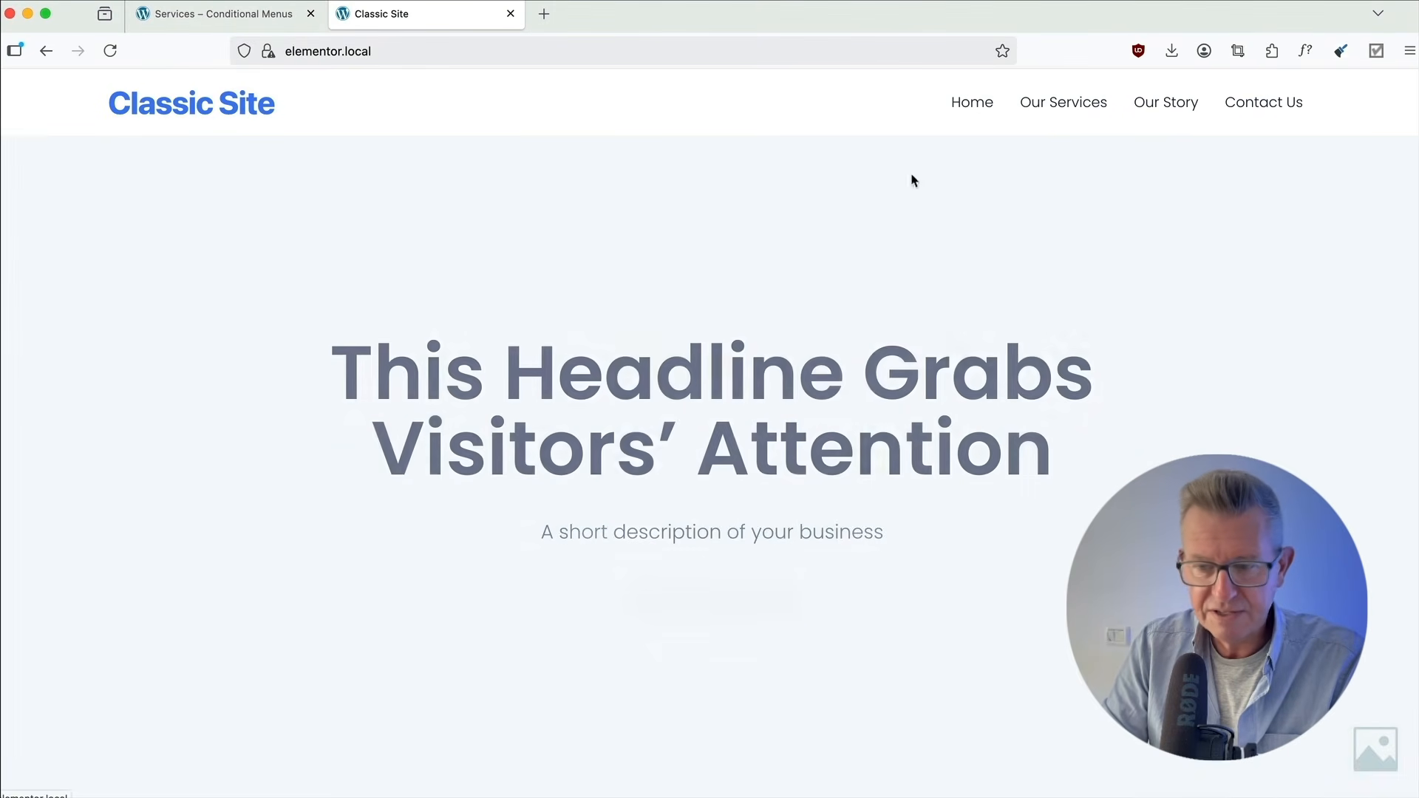
click(976, 104)
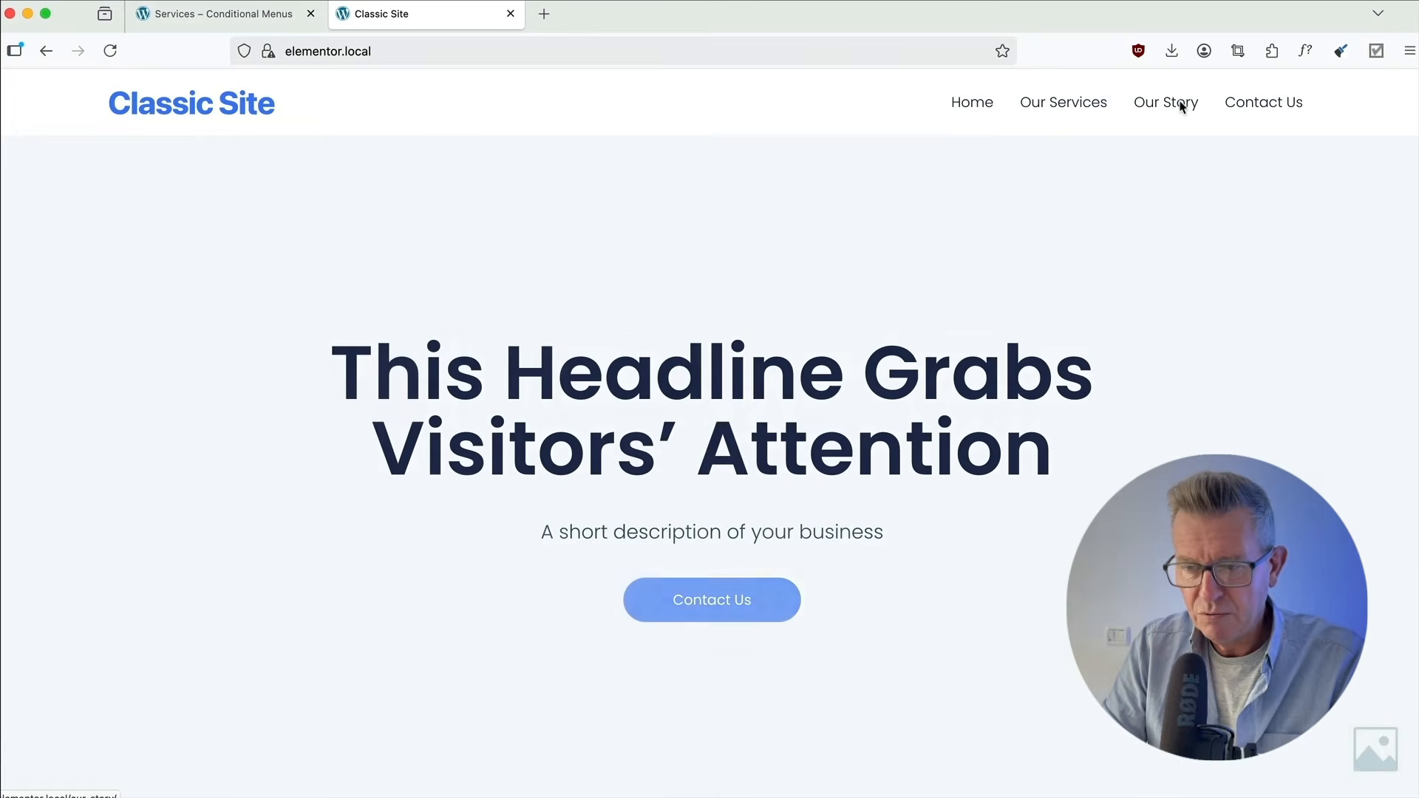
click(1182, 106)
click(1081, 102)
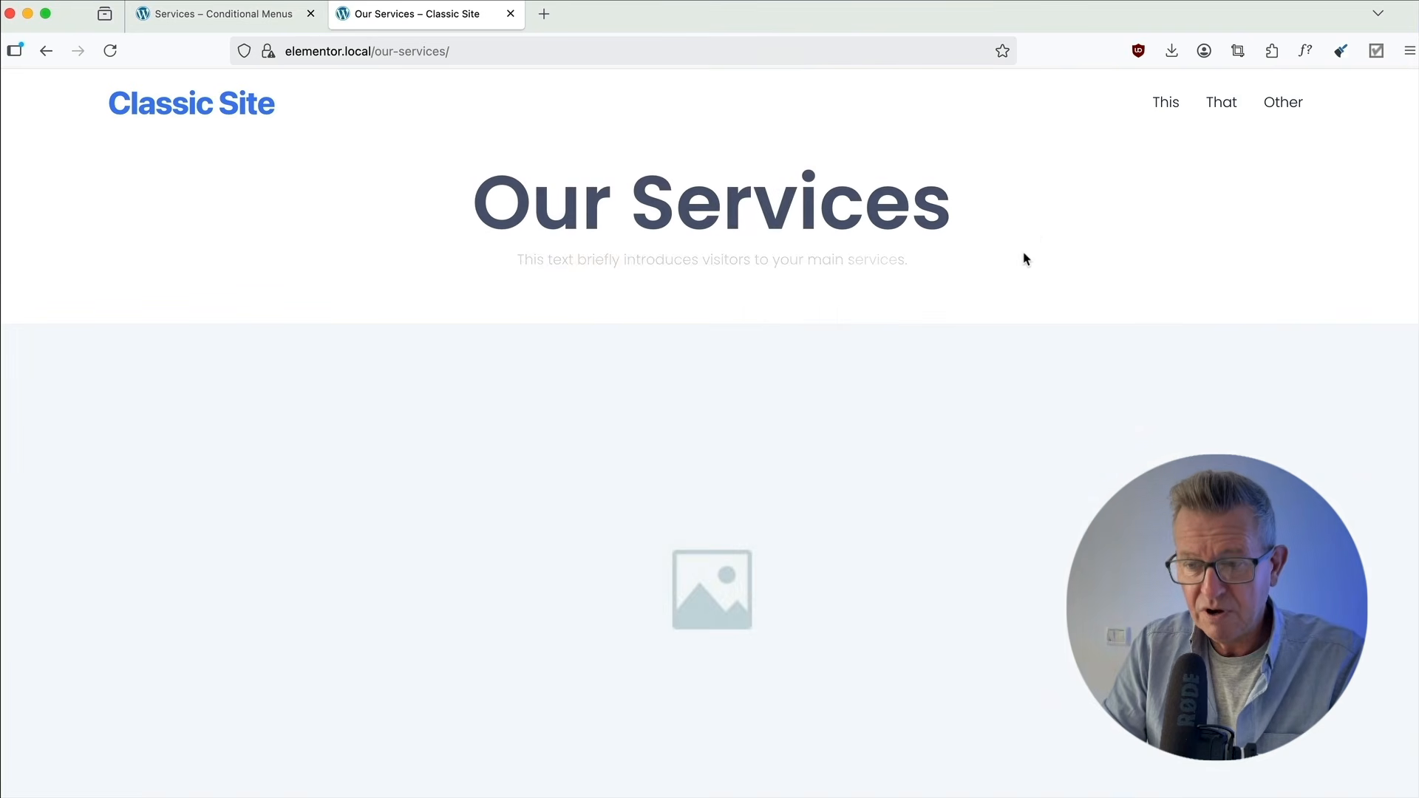
scroll(1209, 122, up, 5)
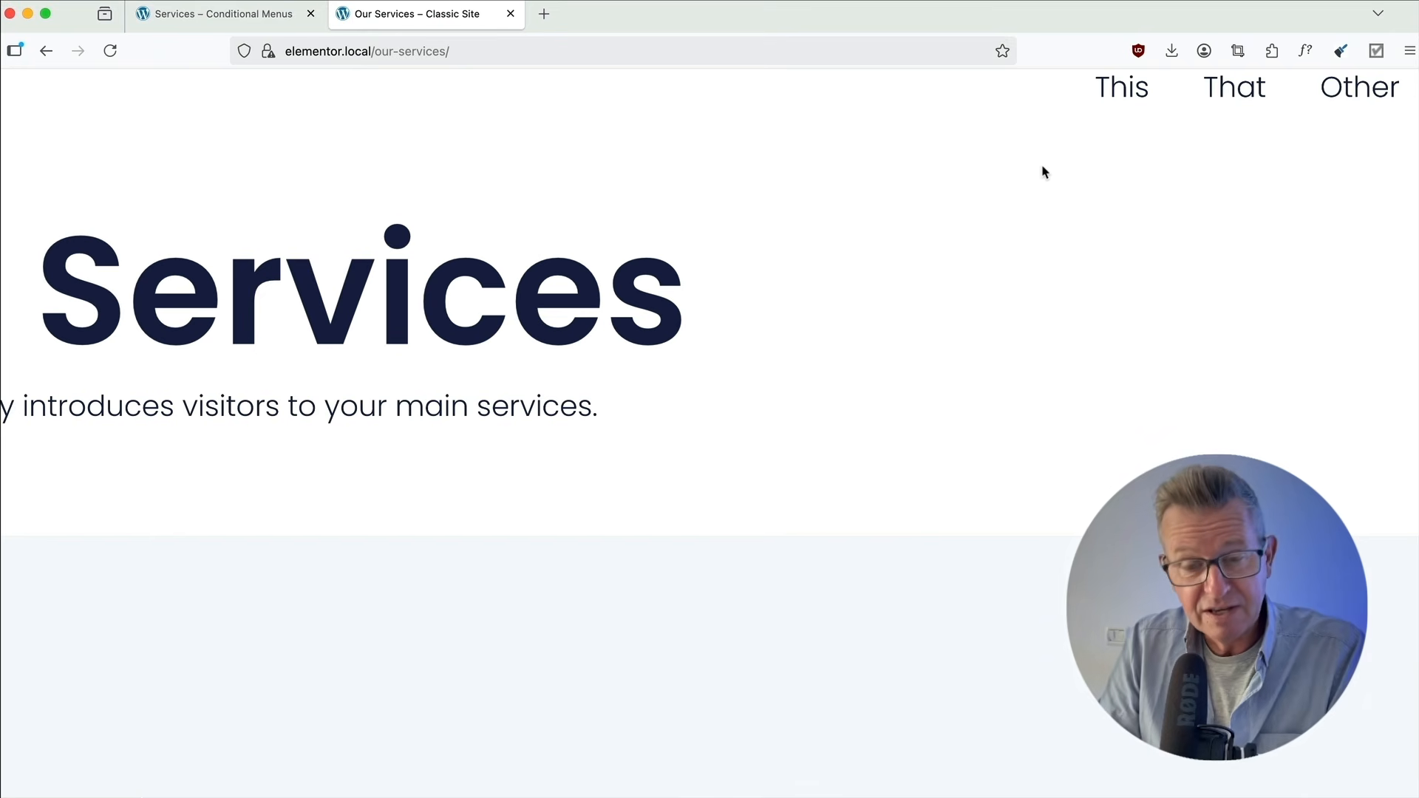
scroll(1044, 170, up, 2)
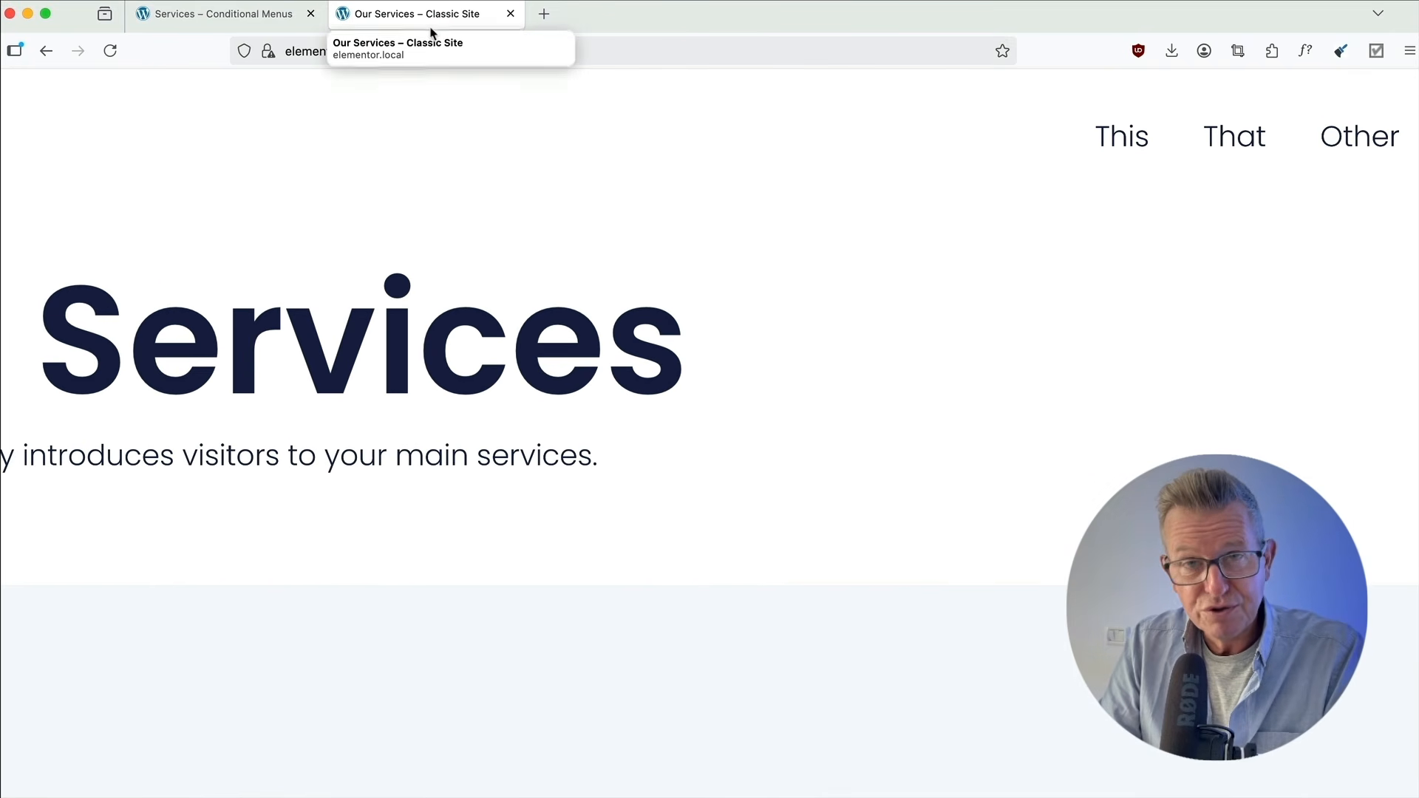
click(292, 16)
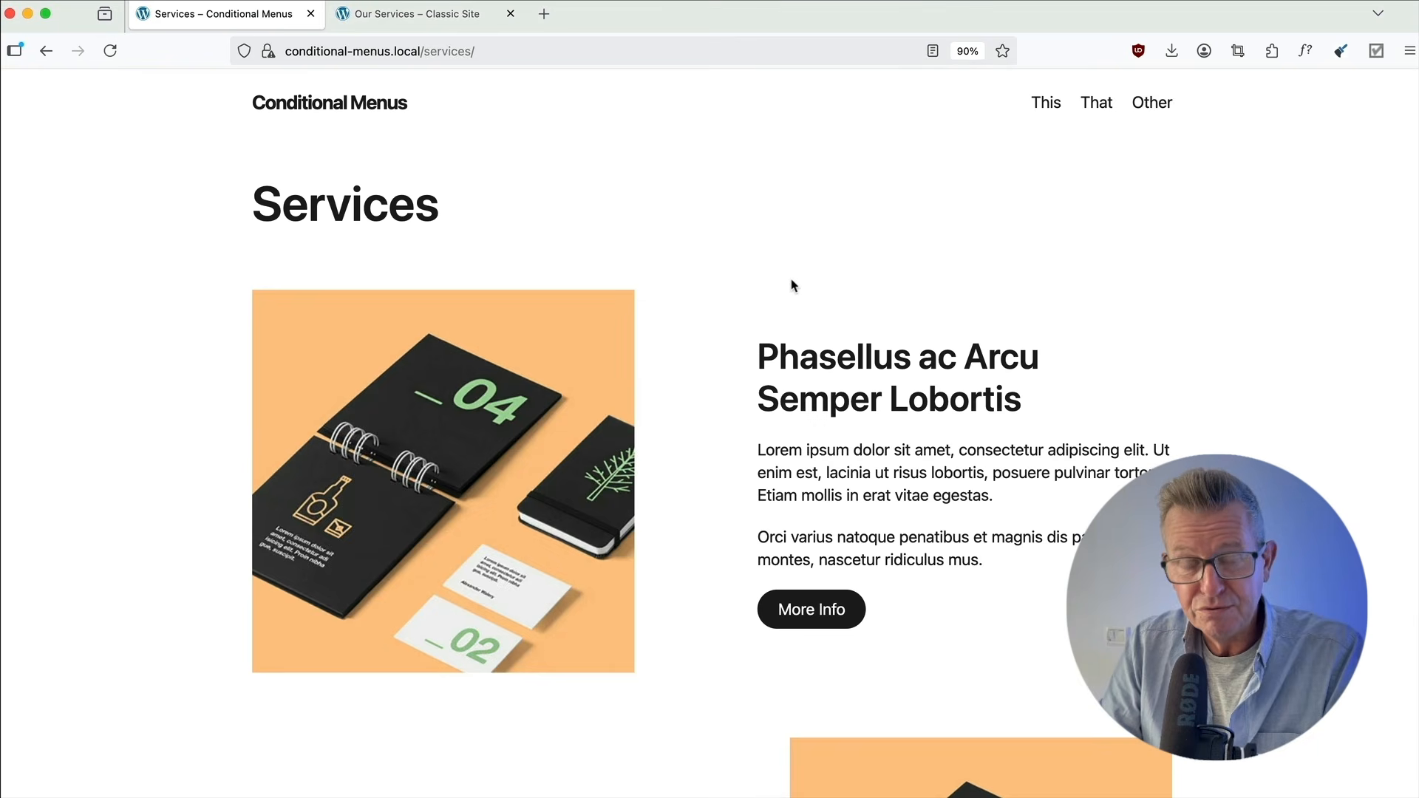
scroll(792, 286, up, 2)
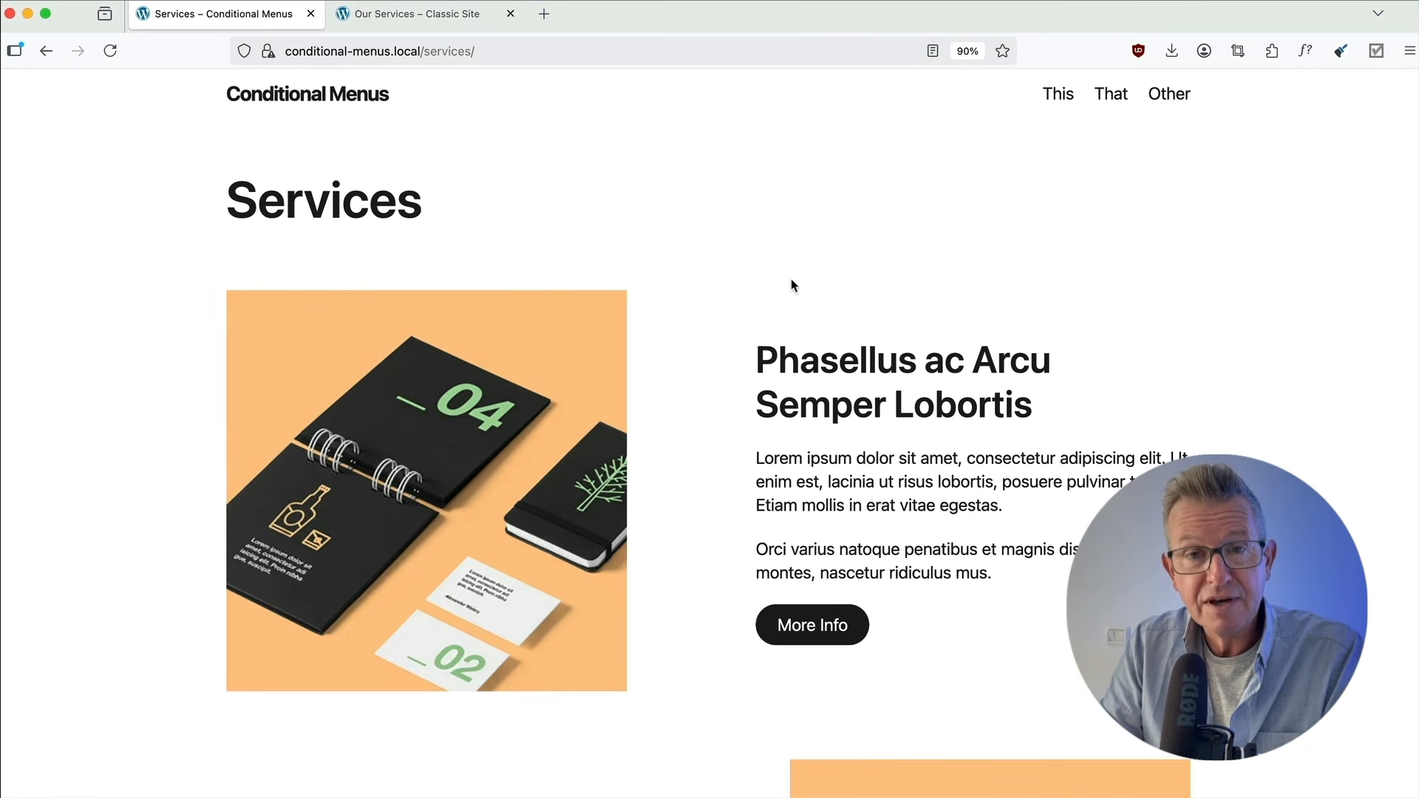